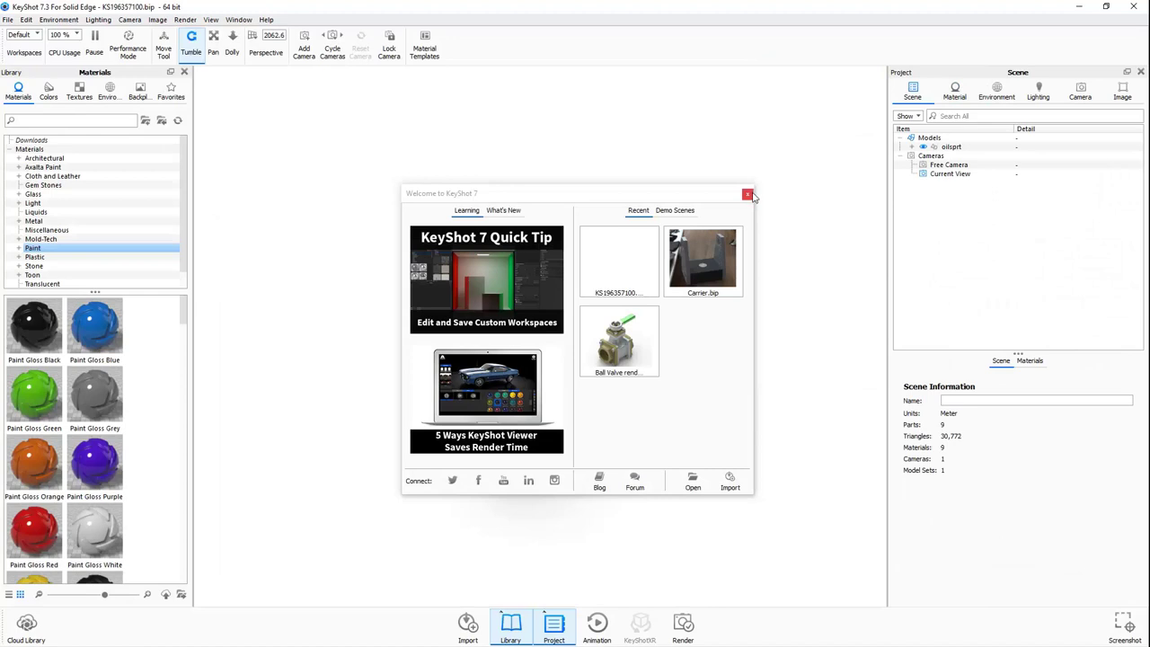
Dismiss the welcome window and examine the oil filter model from several angles using the Tumble, Pan and Dolly view modes.
left_click(746, 194)
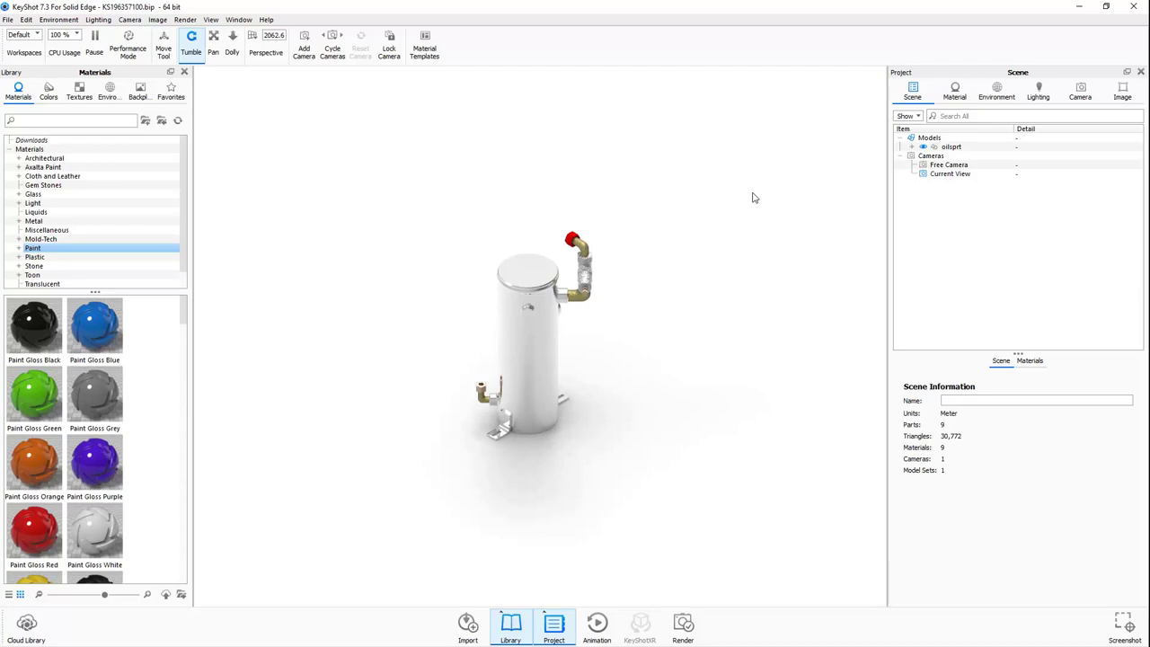
scroll(590, 369, "up", 5)
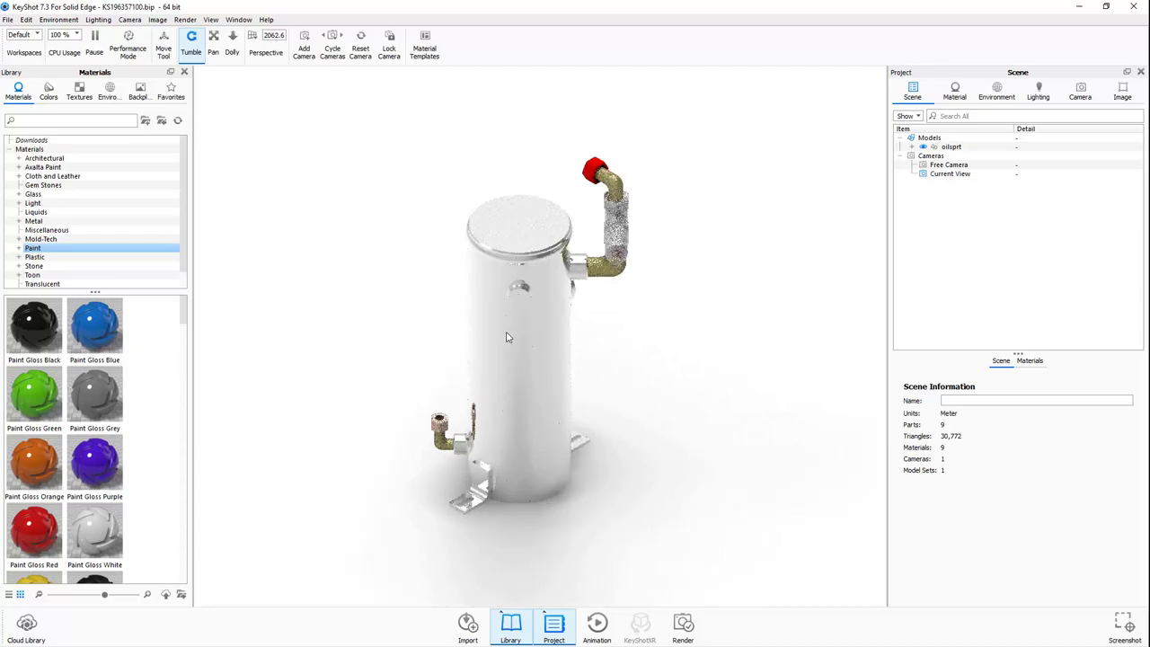
left_click_drag(446, 297, 585, 250)
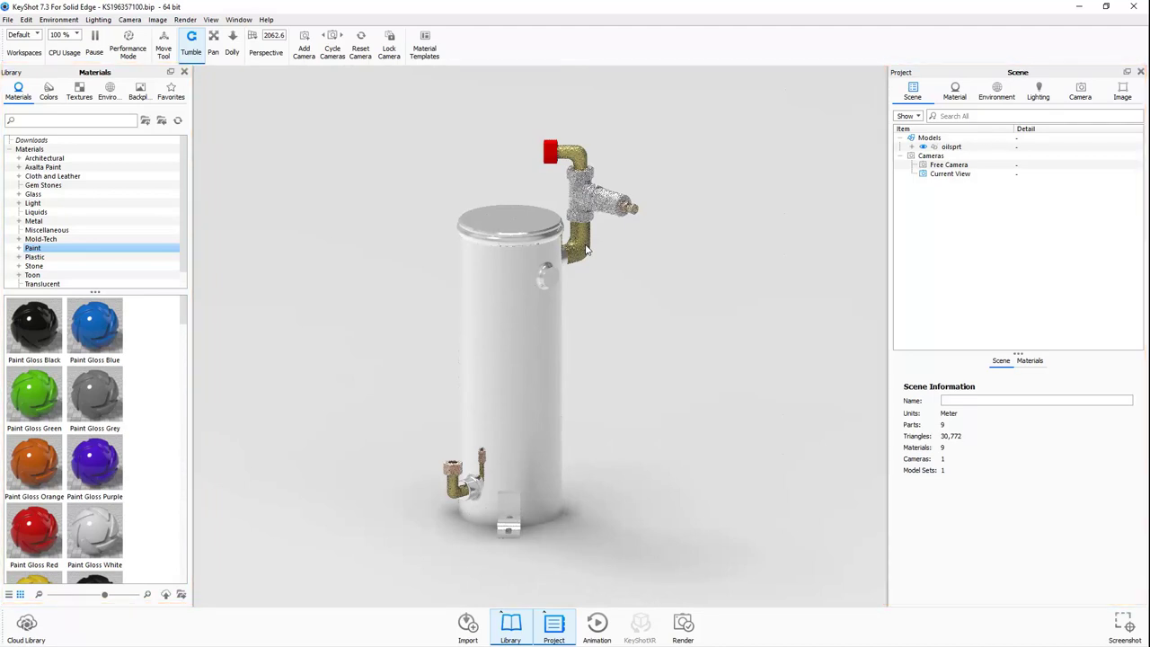
left_click_drag(582, 250, 452, 248)
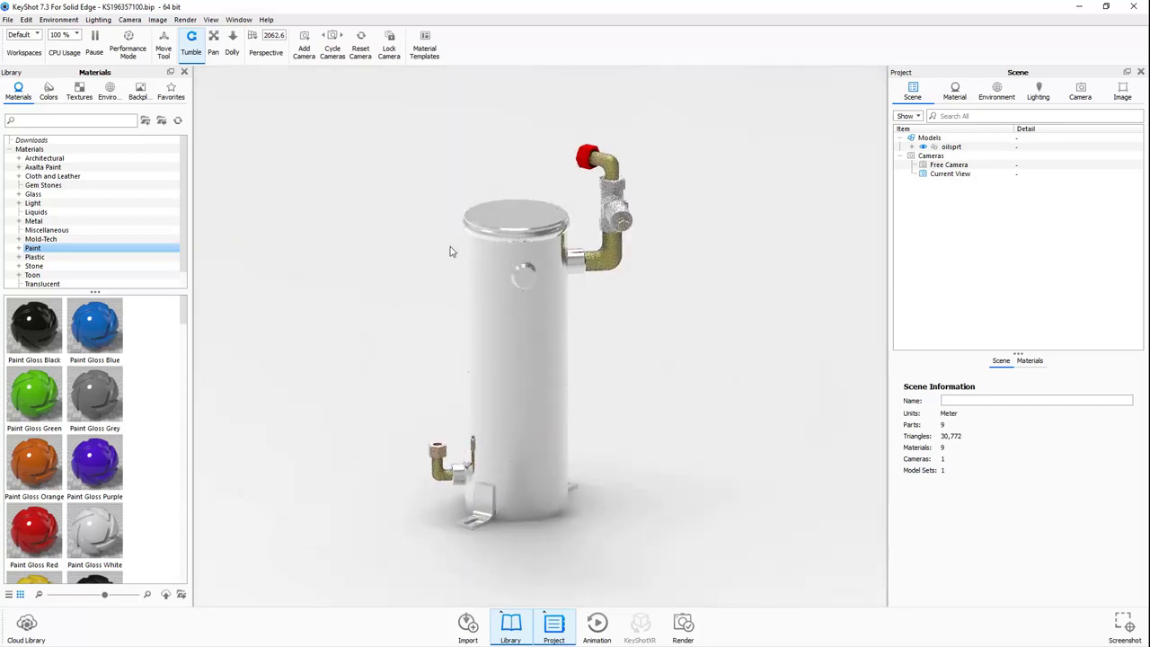
left_click(214, 45)
left_click_drag(398, 170, 531, 136)
left_click(232, 45)
left_click_drag(572, 344, 559, 385)
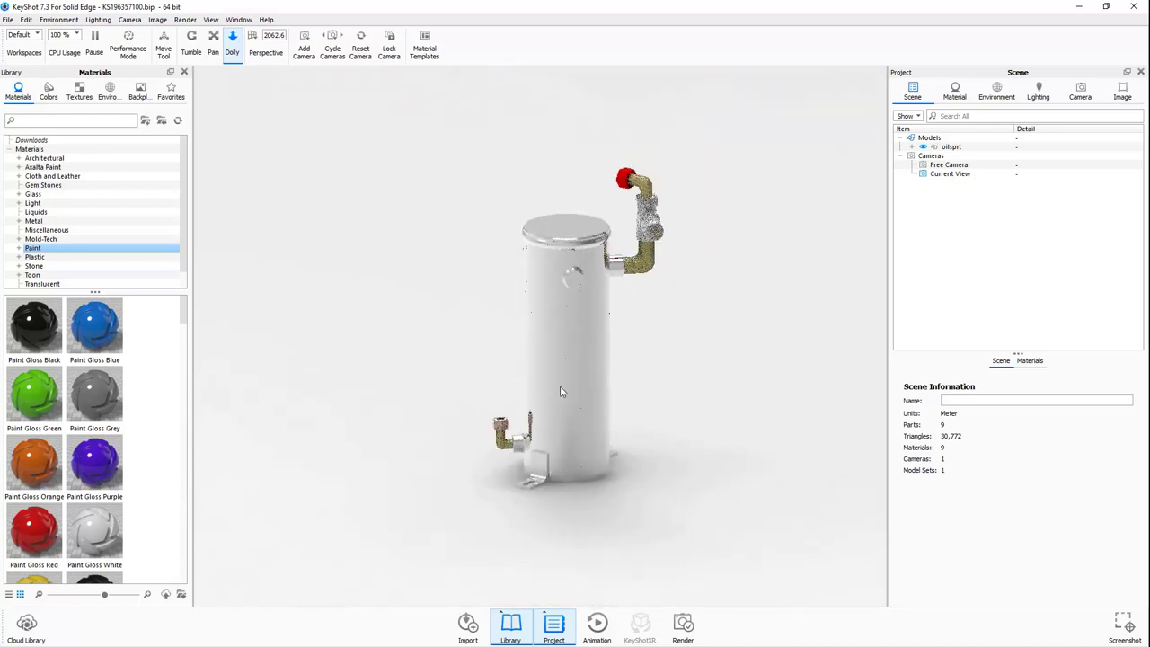
left_click(186, 49)
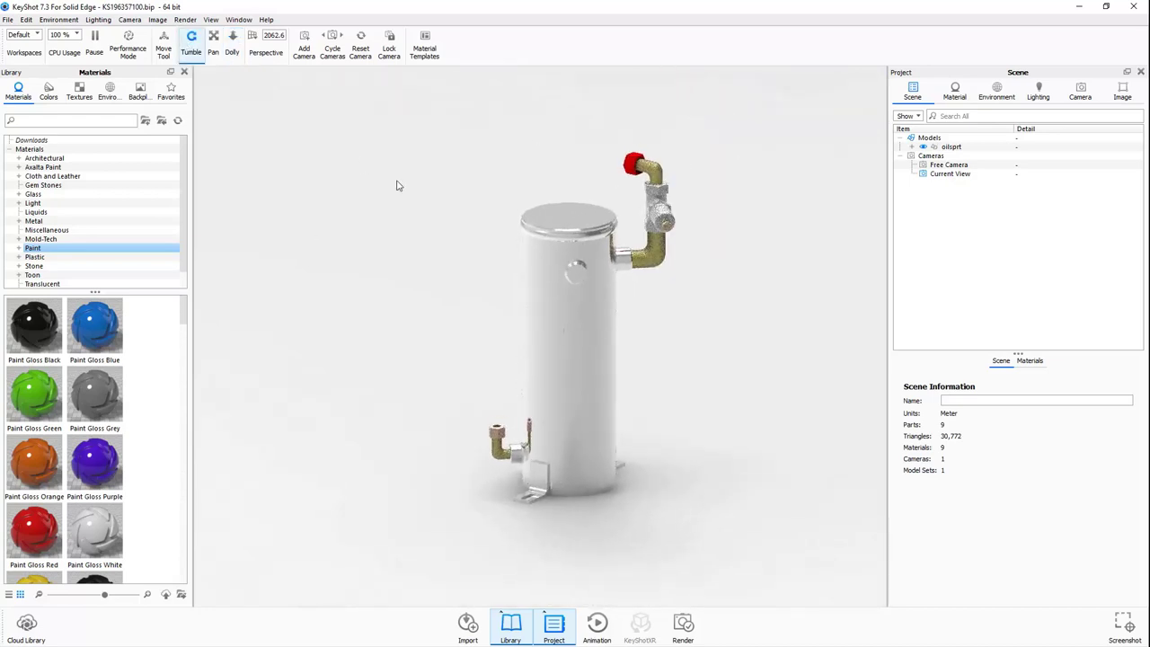
mouse_move(398, 185)
left_mouse_down()
mouse_move(290, 231)
mouse_move(403, 197)
left_mouse_up()
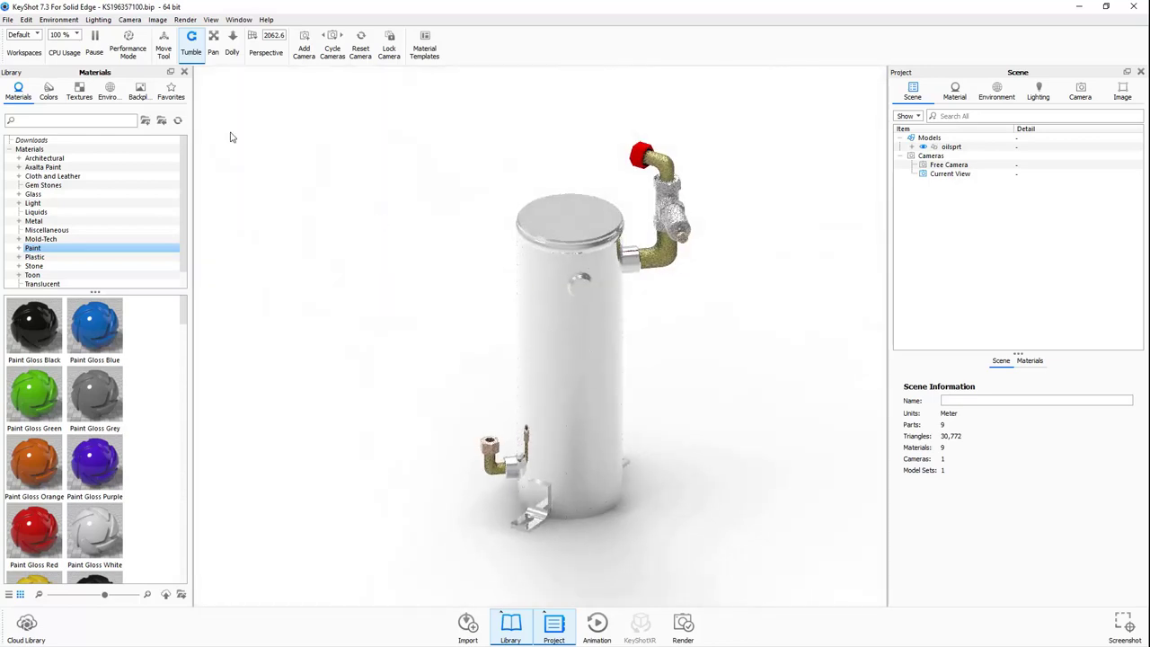
Rotate the whole oilsprt model about its vertical axis with the Move Tool.
left_click(163, 37)
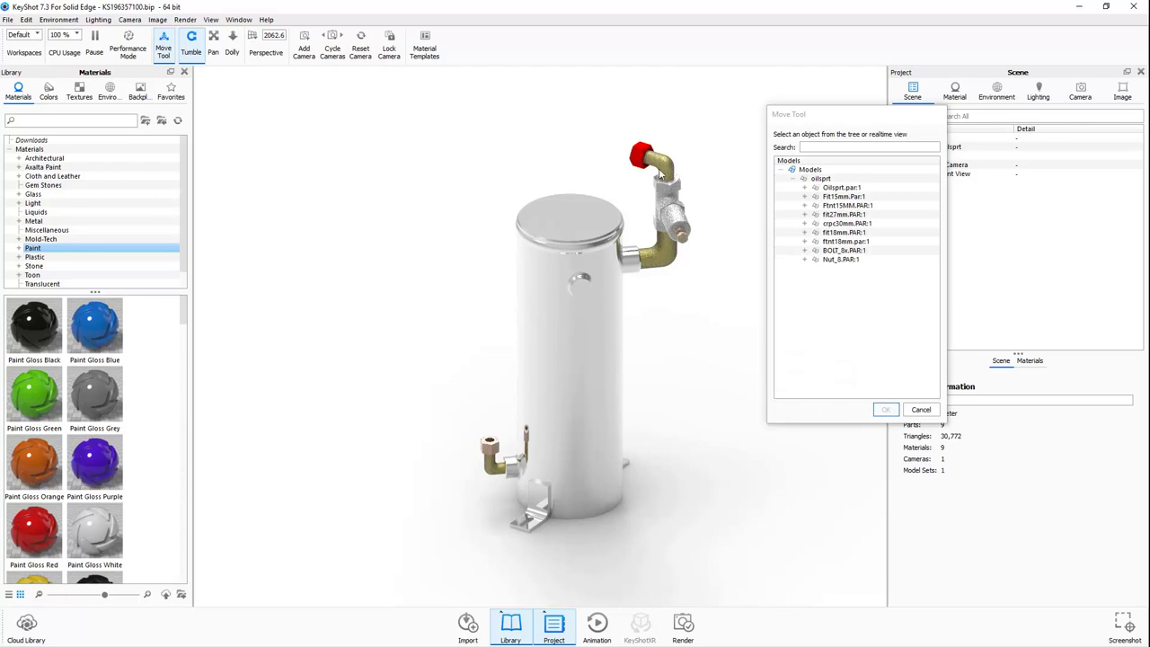
left_click(834, 178)
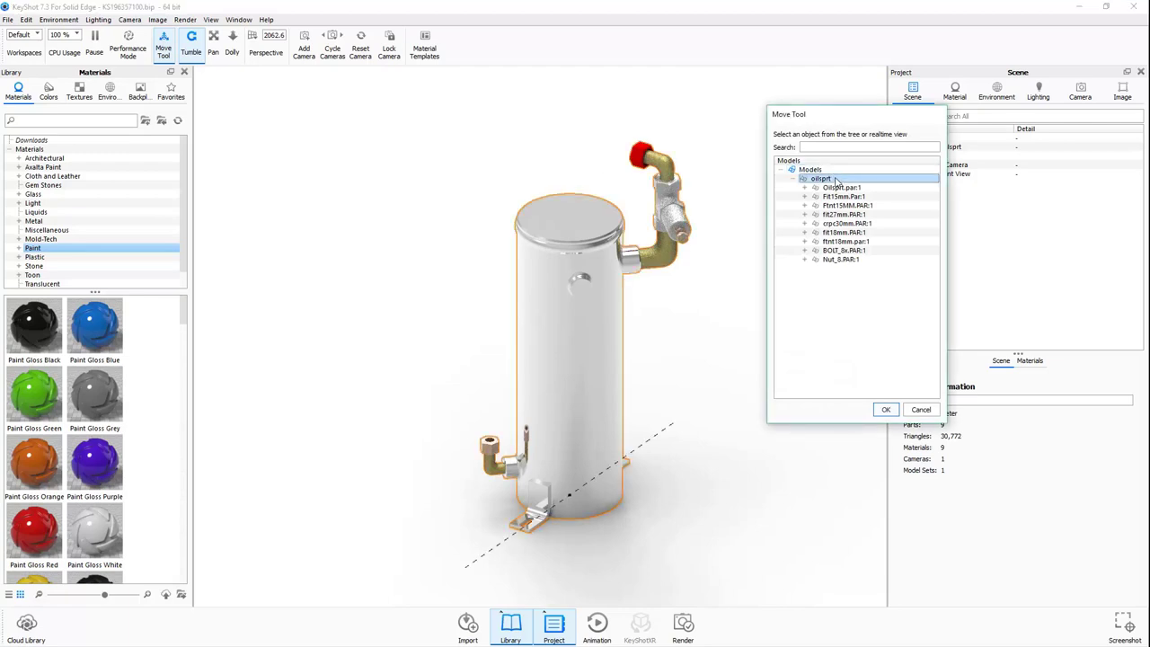
left_click(885, 410)
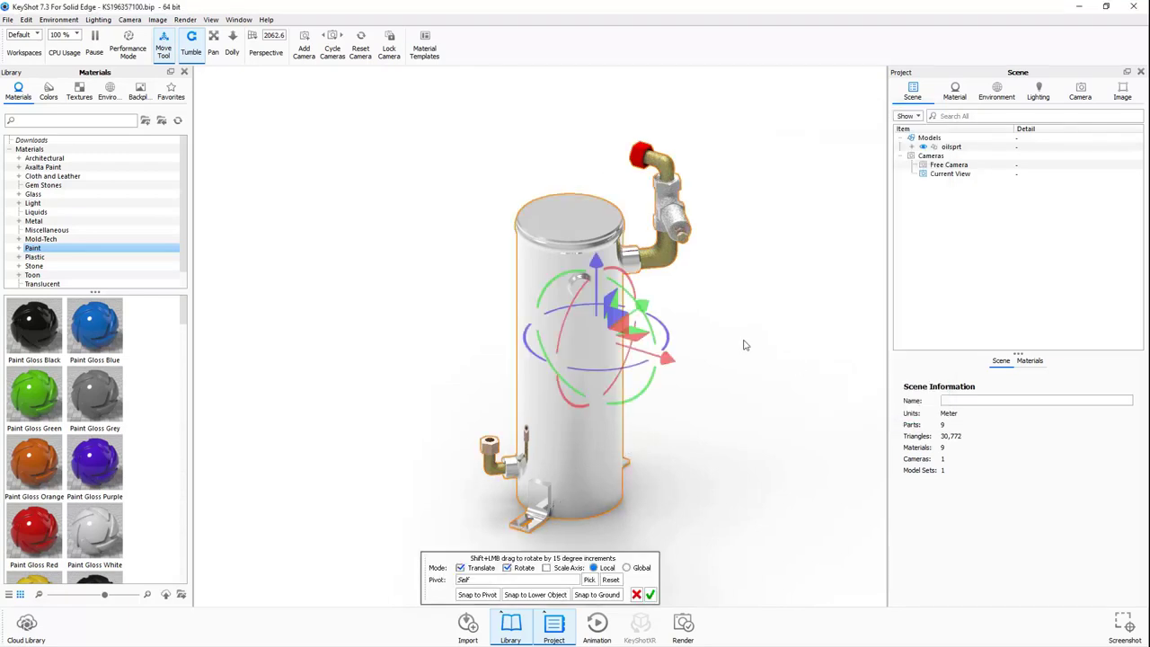
left_click_drag(671, 336, 646, 297)
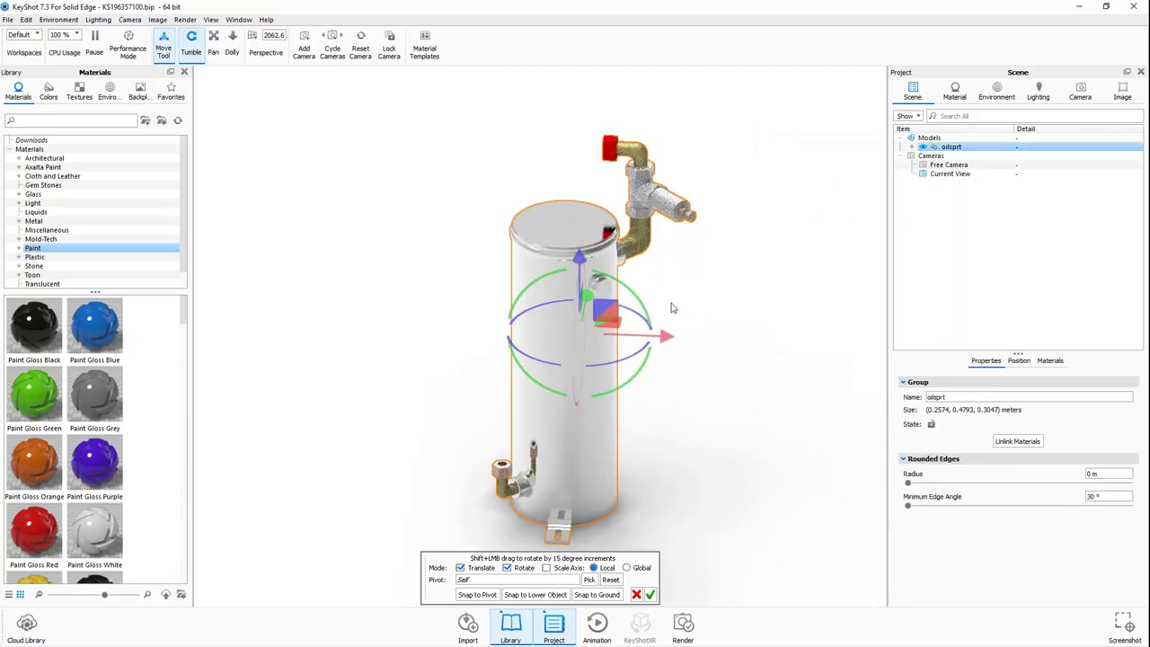
Raise the oilsprt model above the floor, snap it back to the ground and accept the move.
left_click_drag(580, 261, 580, 149)
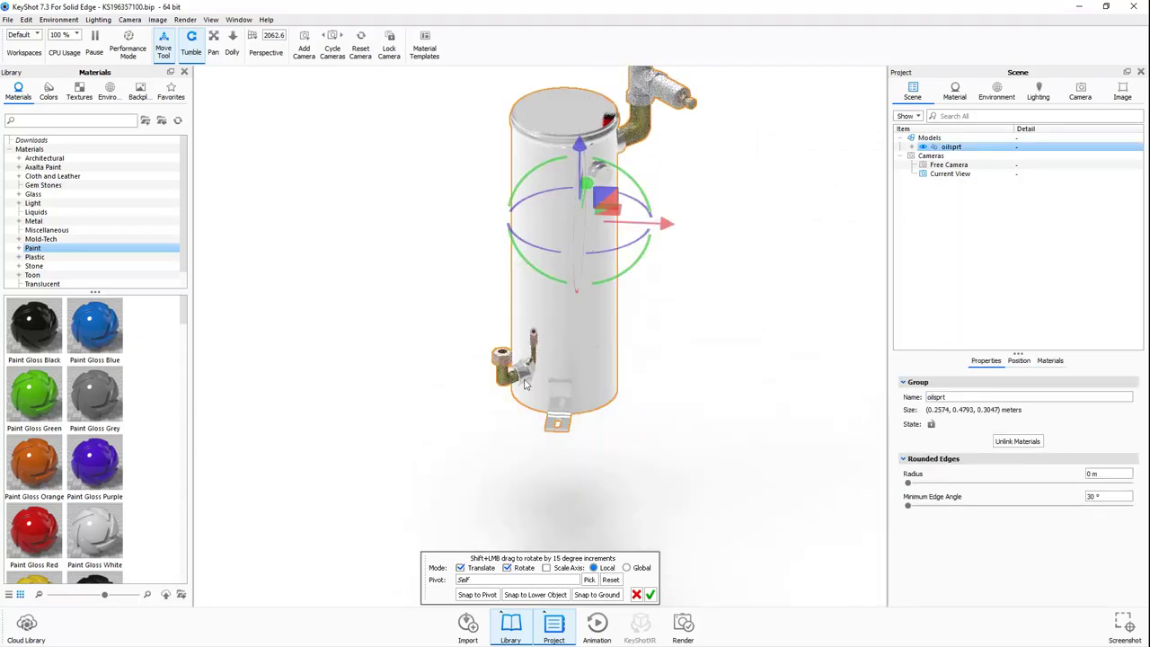
left_click(598, 594)
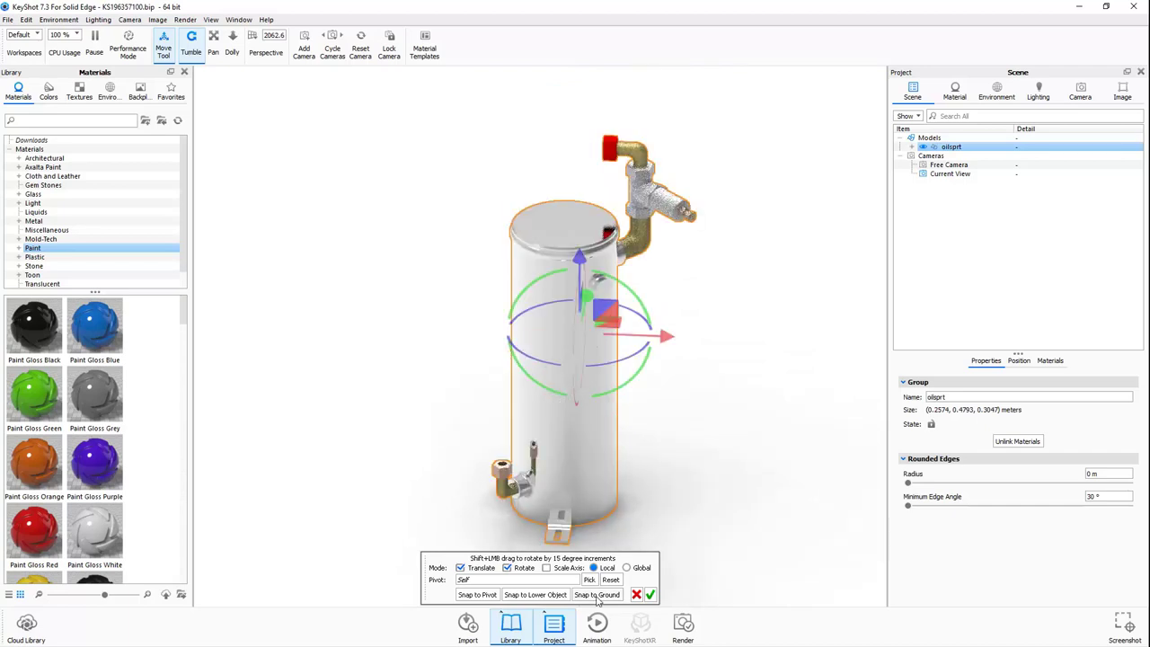
left_click(651, 595)
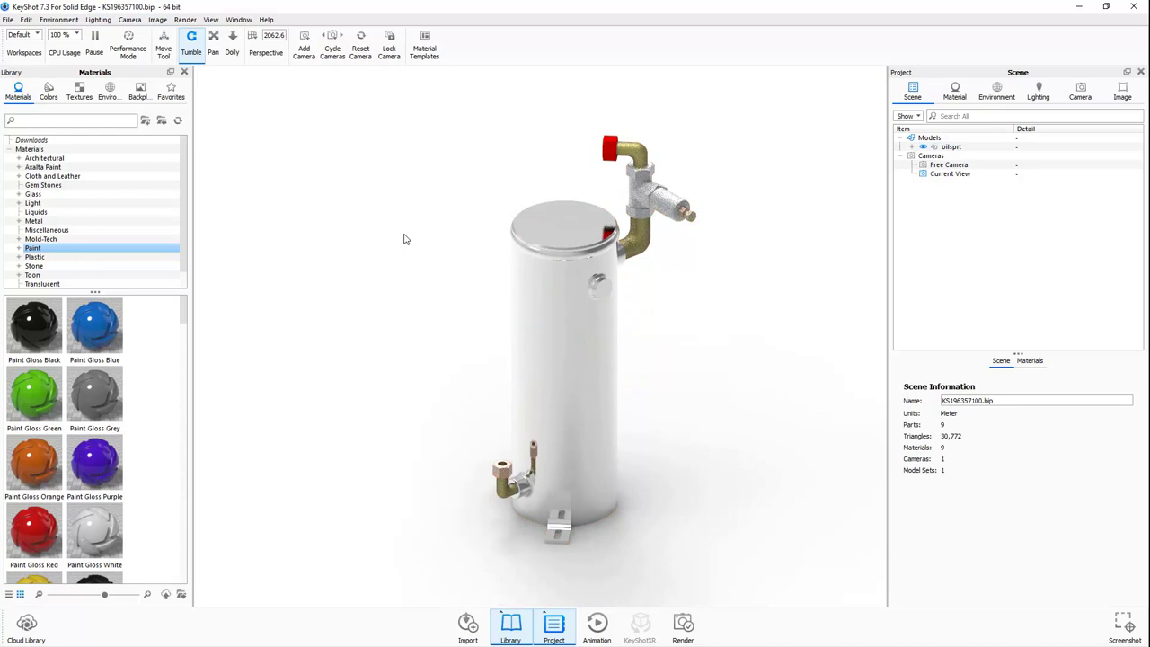
Move the copper nut Ftnt15MM.PAR:1 on the lower elbow straight up by about 0.187 m and accept the move.
left_click(912, 147)
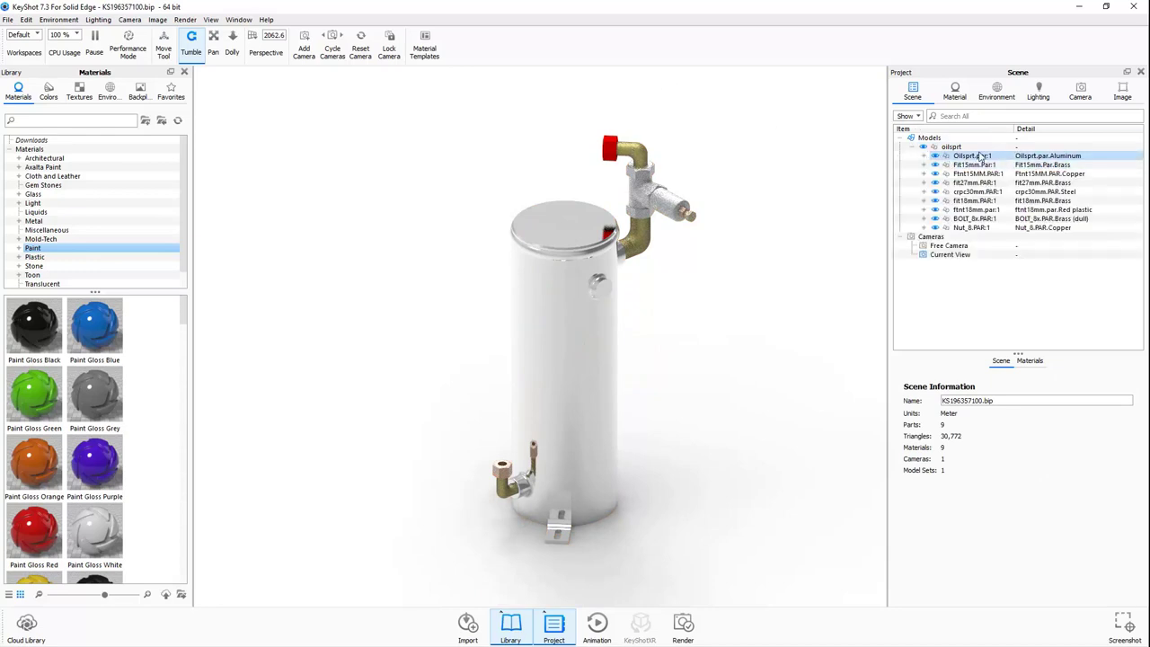
left_click(508, 471)
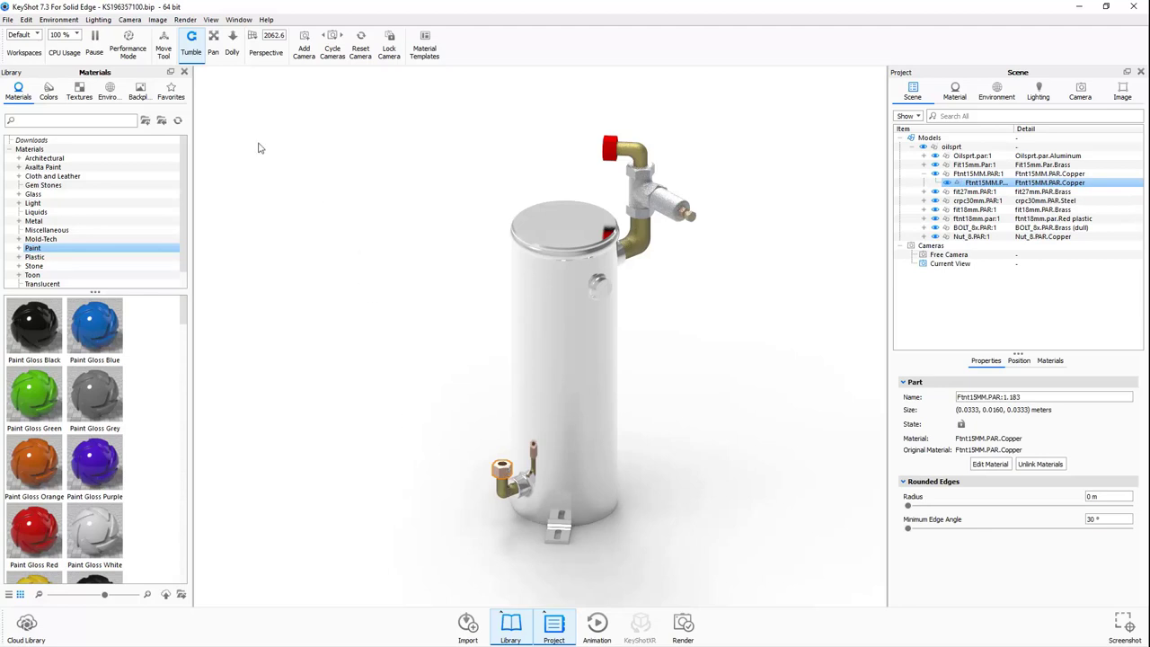
left_click(163, 47)
left_click_drag(501, 404, 501, 274)
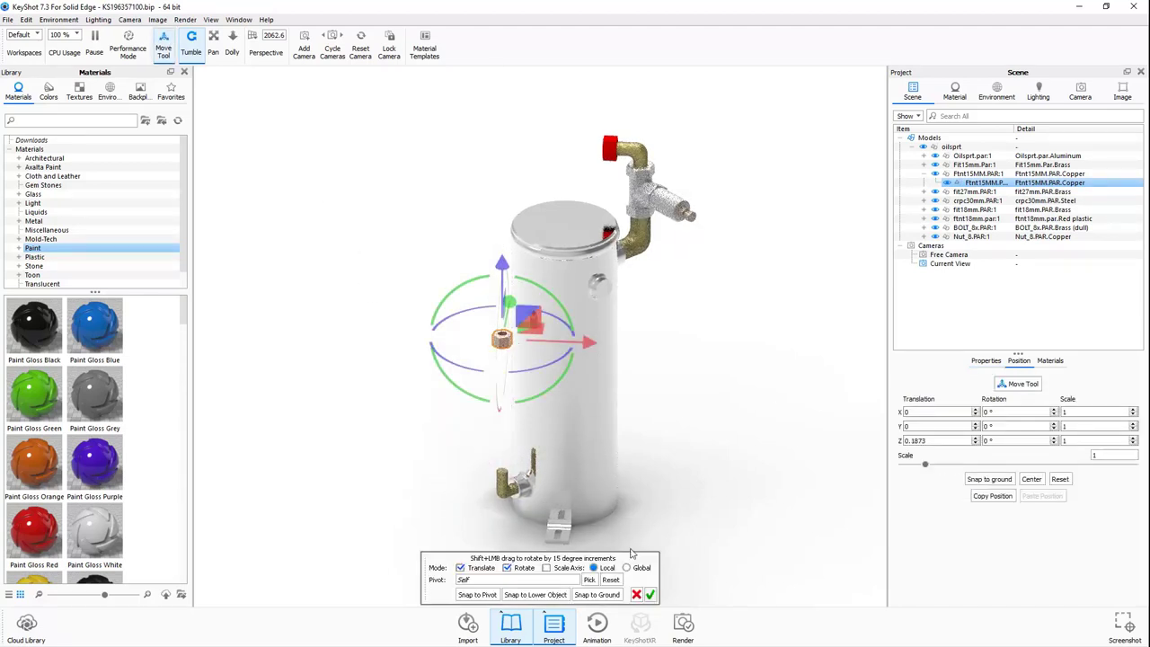
left_click(650, 594)
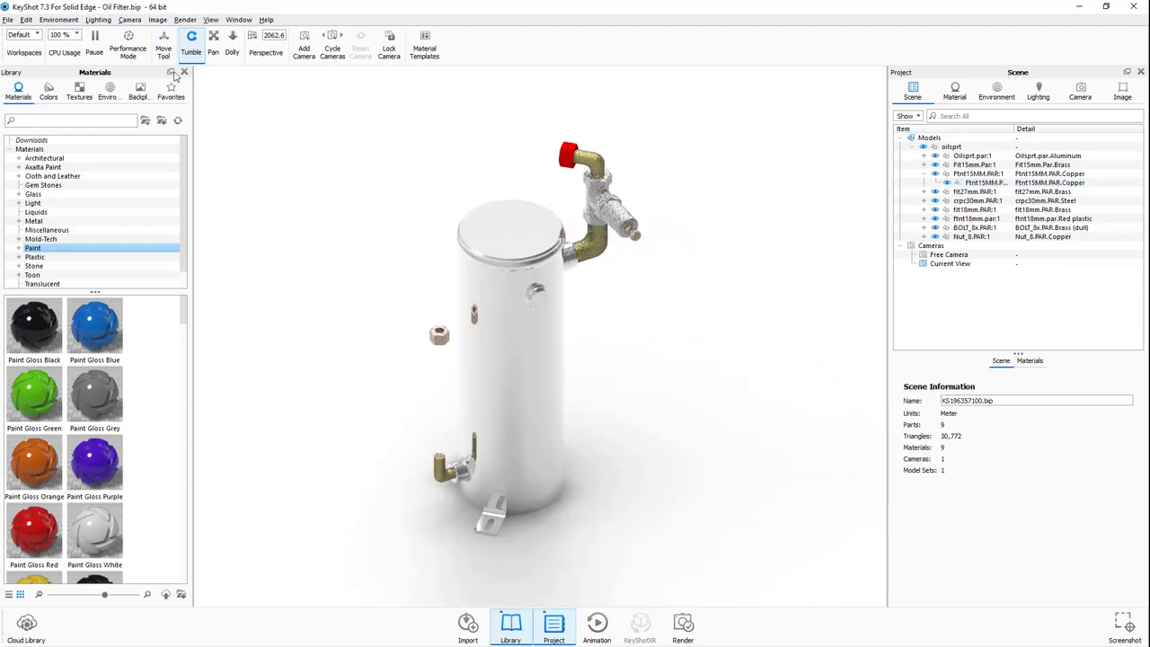
Import Oil Filter.bip from the Supporting Files for Presentations folder, adding it to the scene with Snap to Ground enabled.
left_click(8, 18)
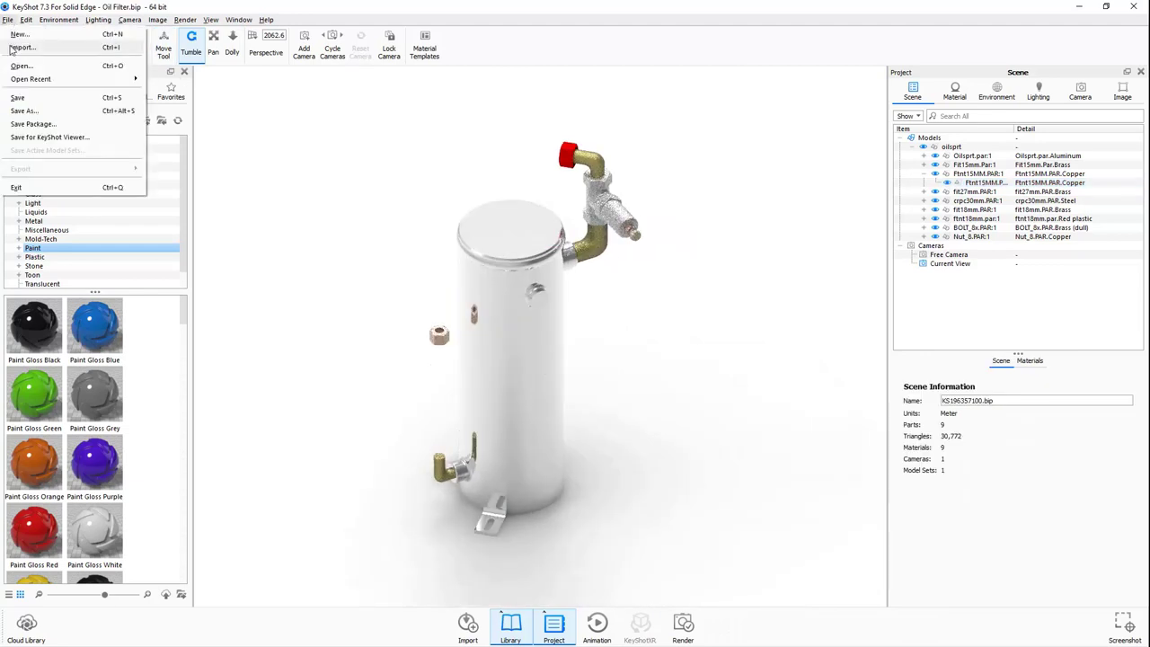
left_click(22, 47)
double_click(208, 109)
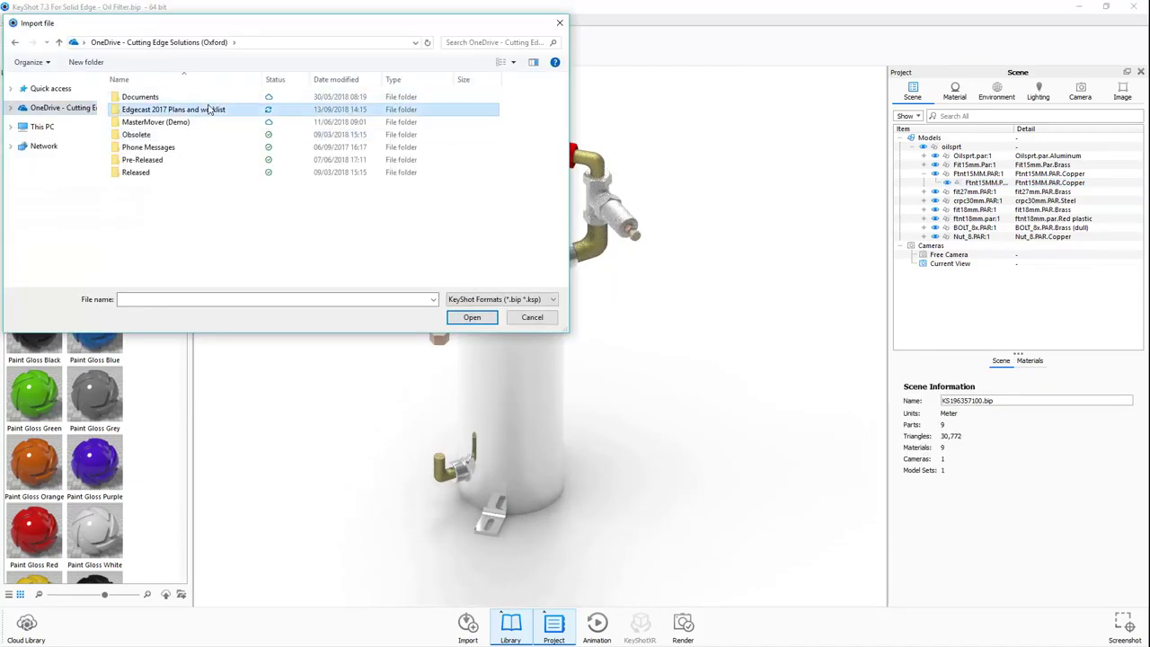
double_click(203, 161)
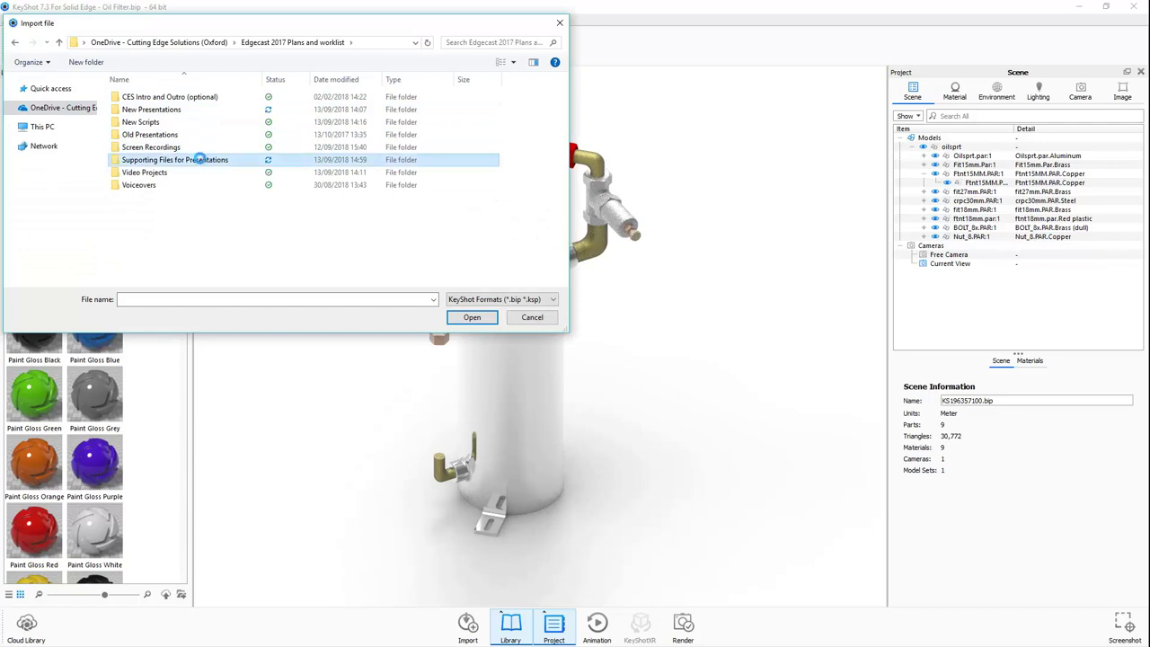
left_click(192, 260)
left_click(472, 318)
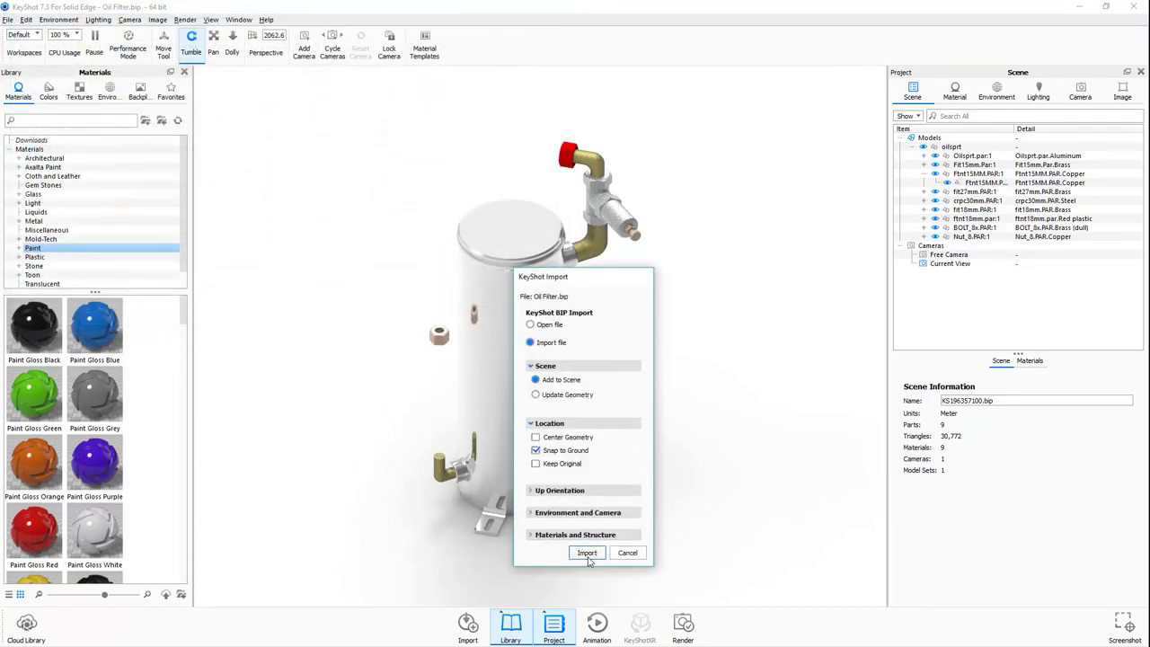
left_click(586, 552)
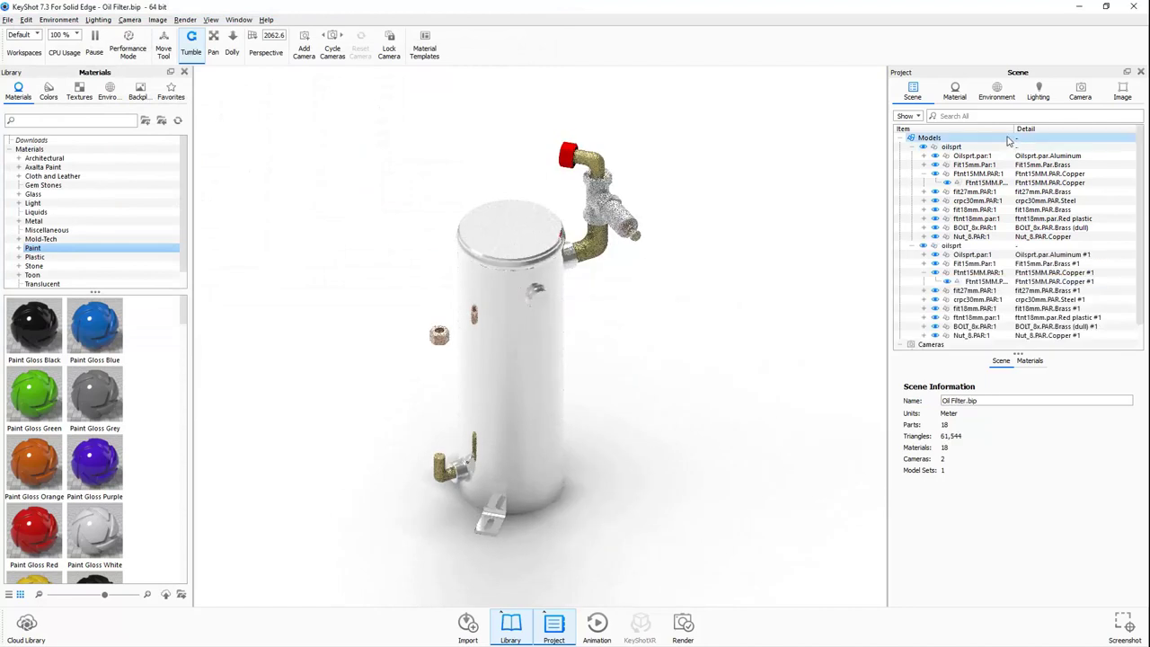
Move the second, imported oilsprt model sideways away from the original with the Move Tool.
left_click(914, 147)
left_click(960, 157)
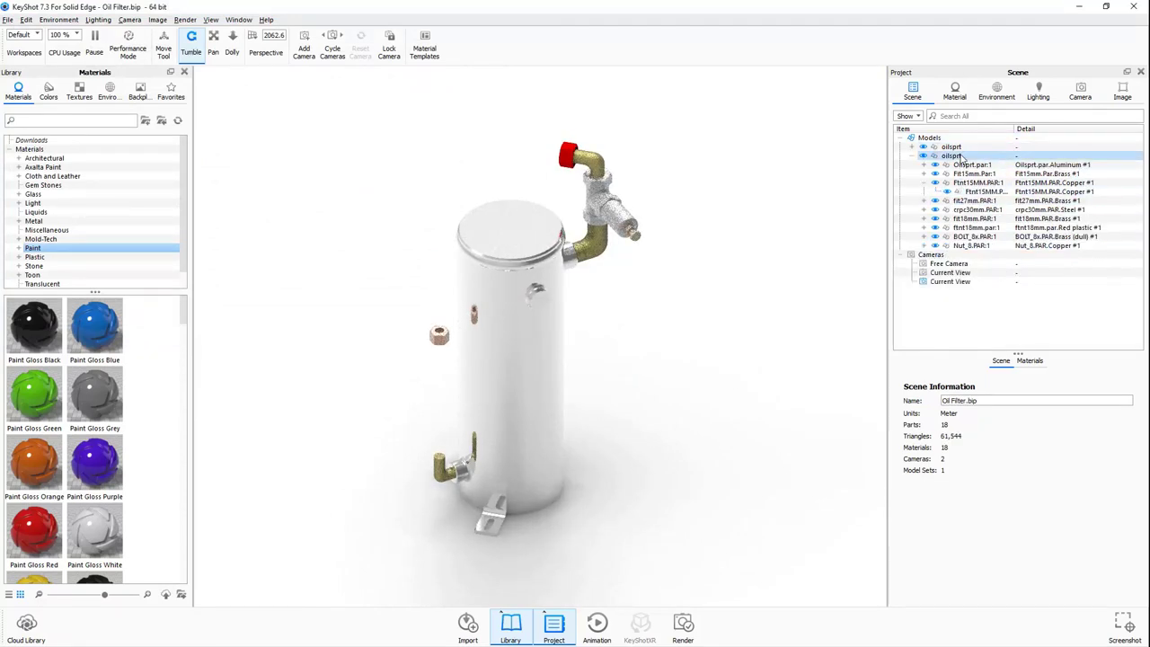
left_click(168, 52)
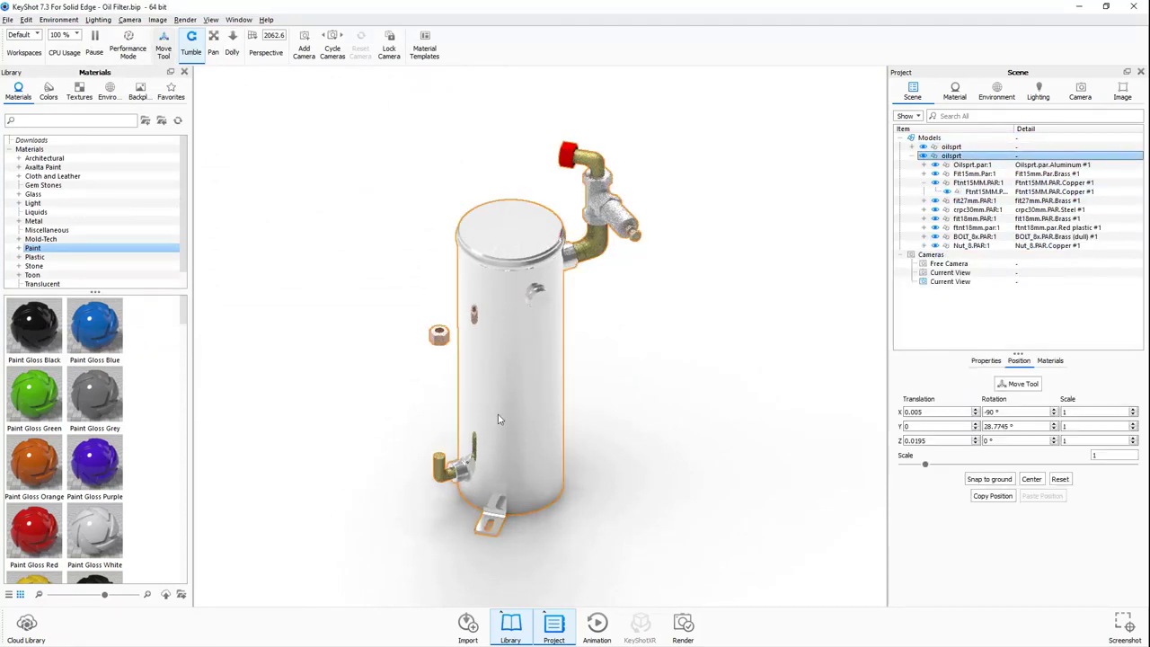
left_click_drag(609, 343, 858, 389)
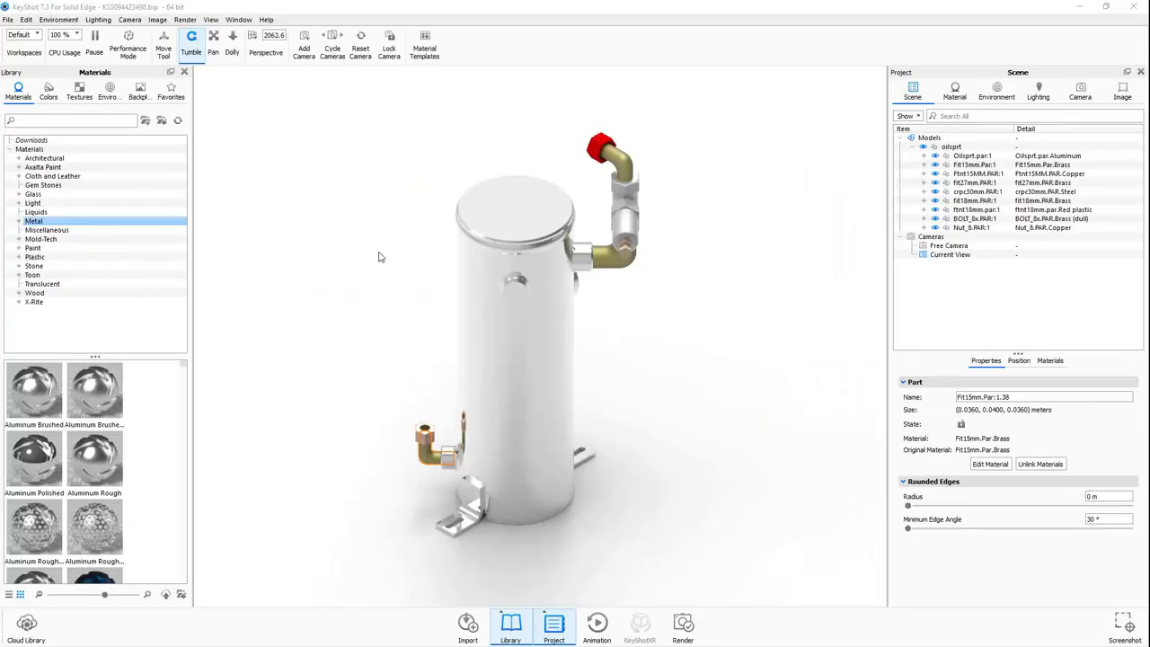
Apply Stainless Steel Radial Brushed to the tank body Oilsprt.par:1, and replace it with Stainless Steel Brushed Fine.
left_click(378, 257)
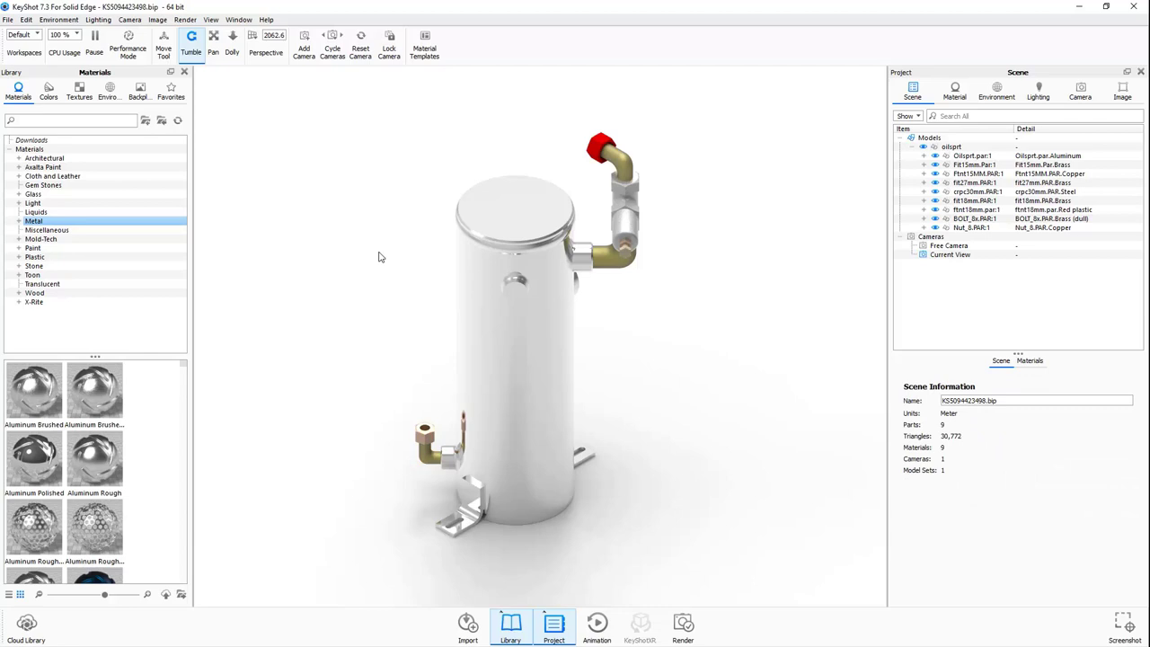
left_click(20, 221)
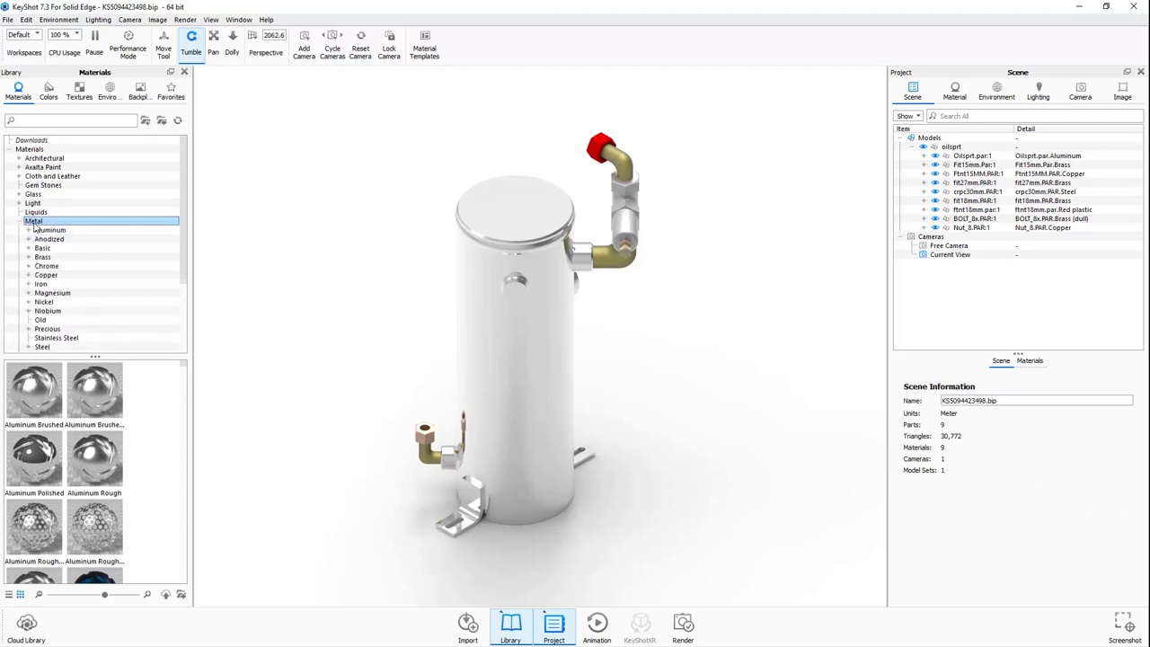
left_click(74, 337)
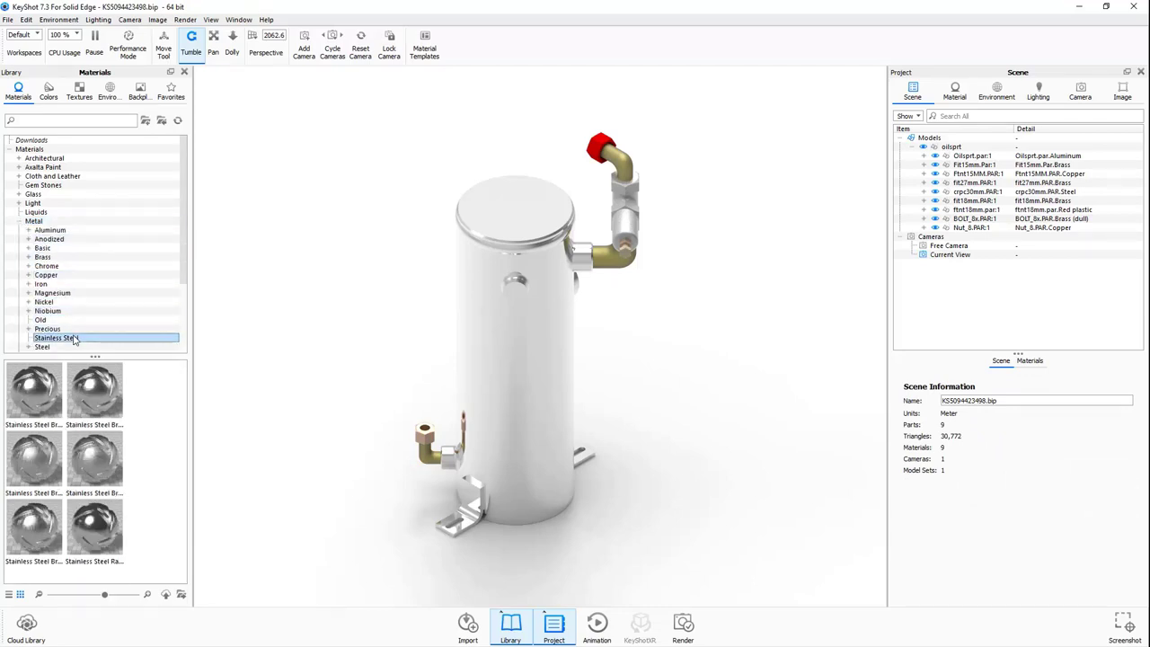
mouse_move(113, 534)
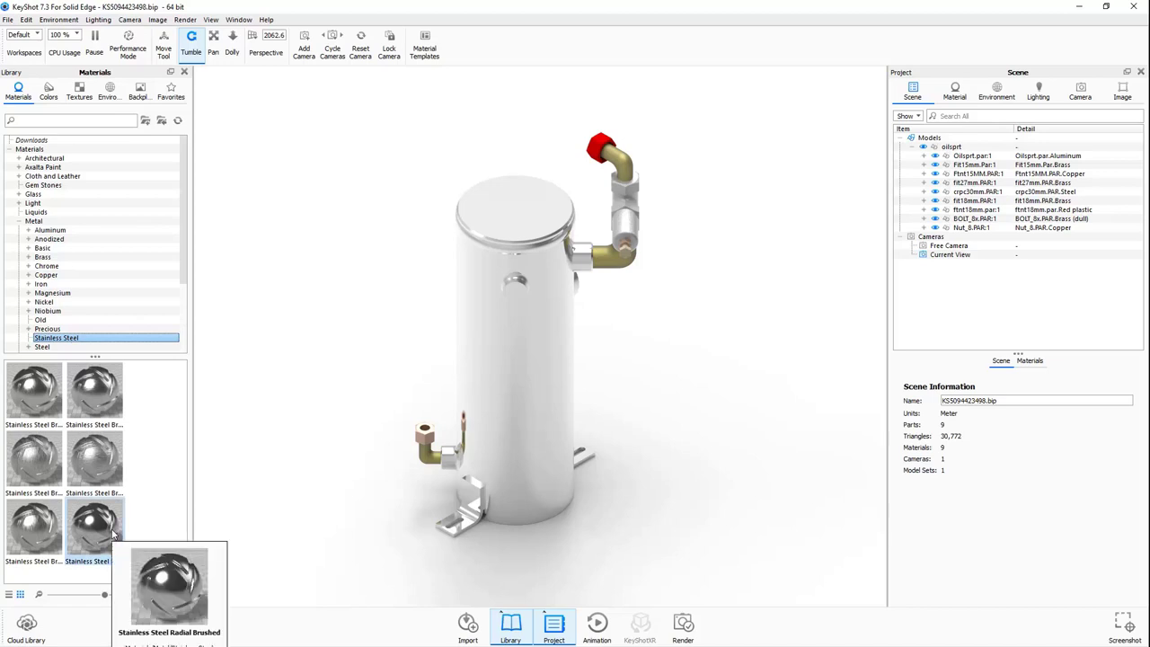
left_click_drag(113, 533, 521, 378)
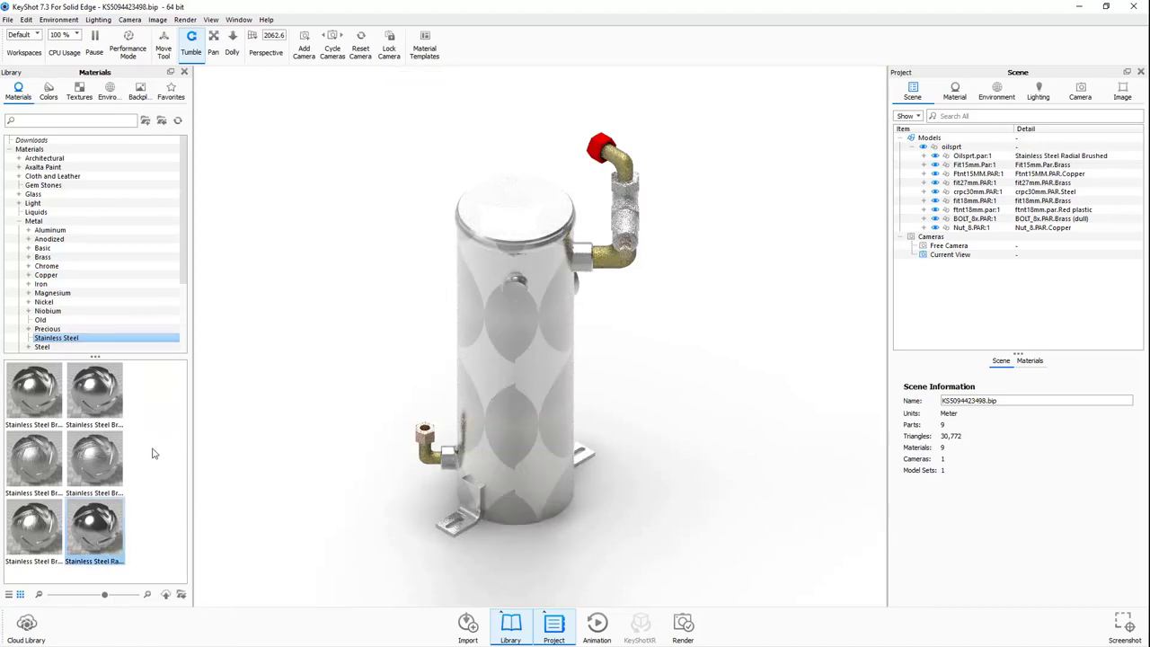
mouse_move(25, 463)
left_click_drag(25, 462, 507, 350)
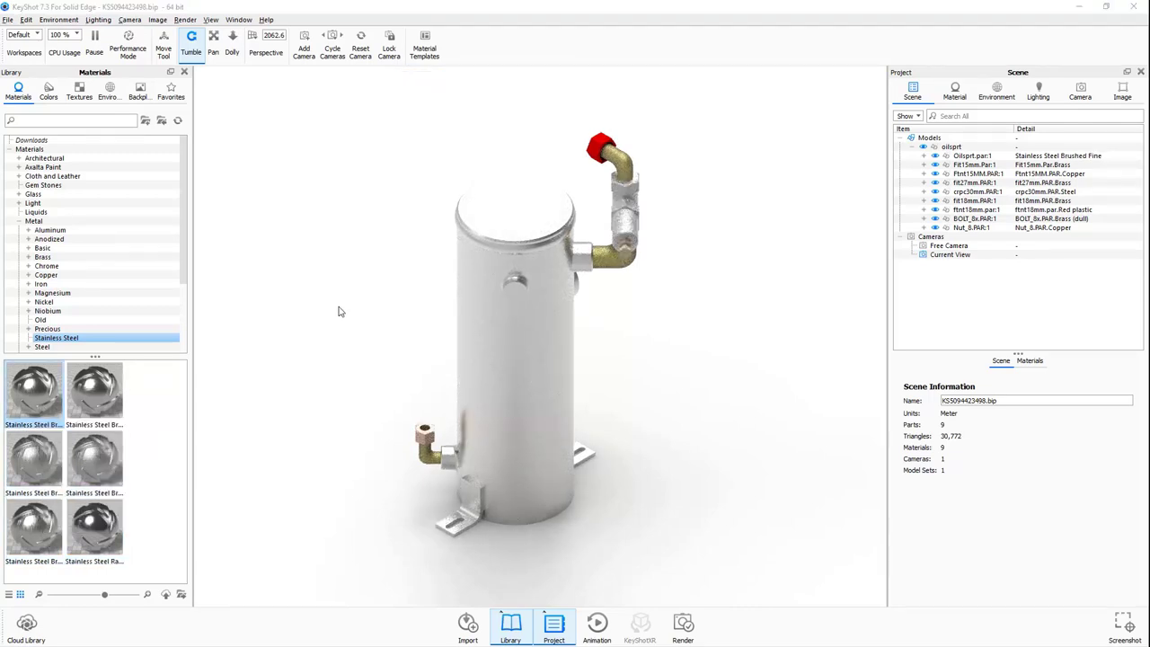
Search the material library for "steel" and apply Steel Rough to the valve part crpc30mm.PAR:1 on the upper pipe.
left_click(69, 121)
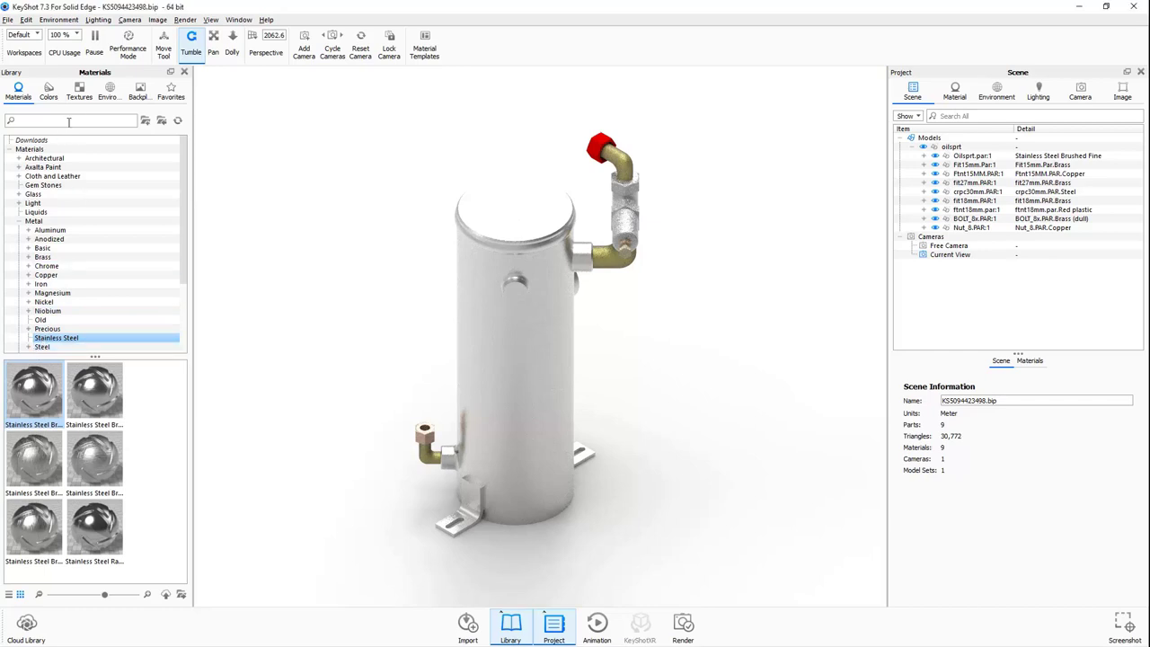
type("steel")
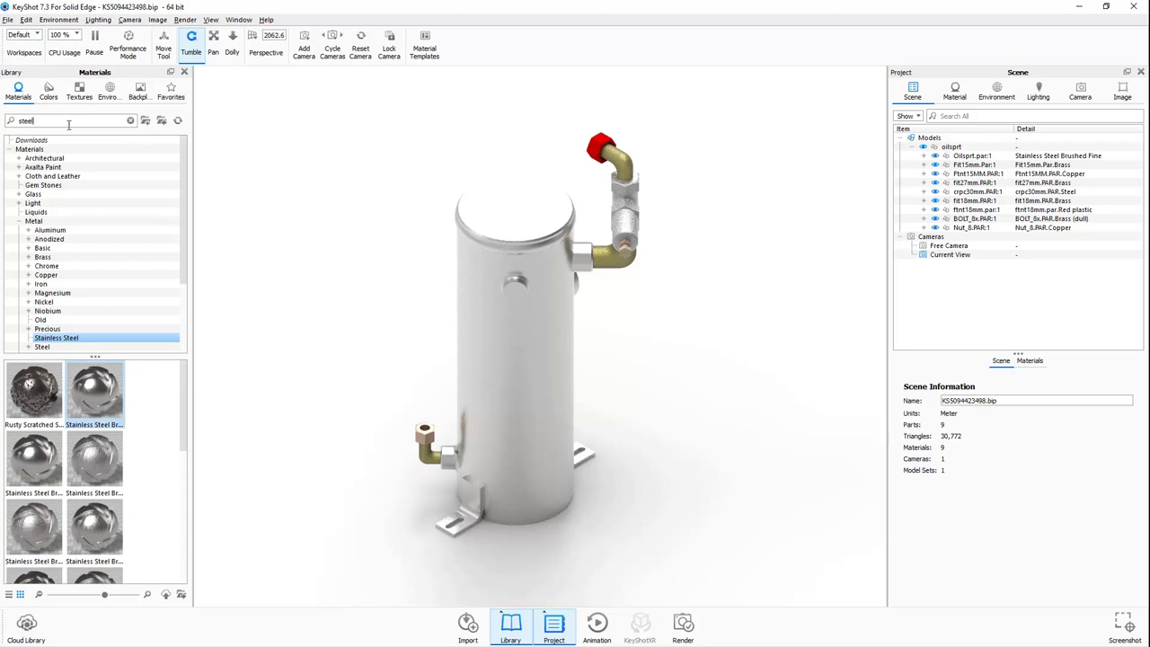
scroll(147, 407, "down", 5)
left_click_drag(108, 410, 640, 213)
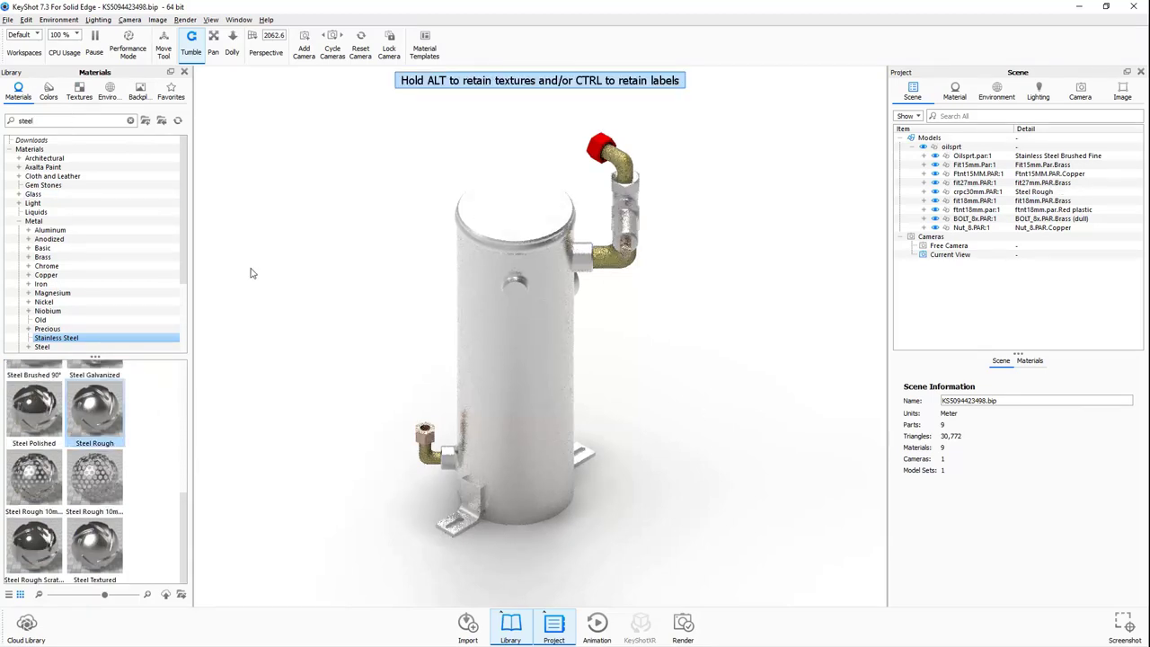
Apply Brass Rough to the elbow fittings fit18mm.PAR:1, fit27mm.PAR:1 and Fit15mm.Par:1, linking the duplicate materials.
left_click(79, 258)
left_click_drag(94, 410, 621, 249)
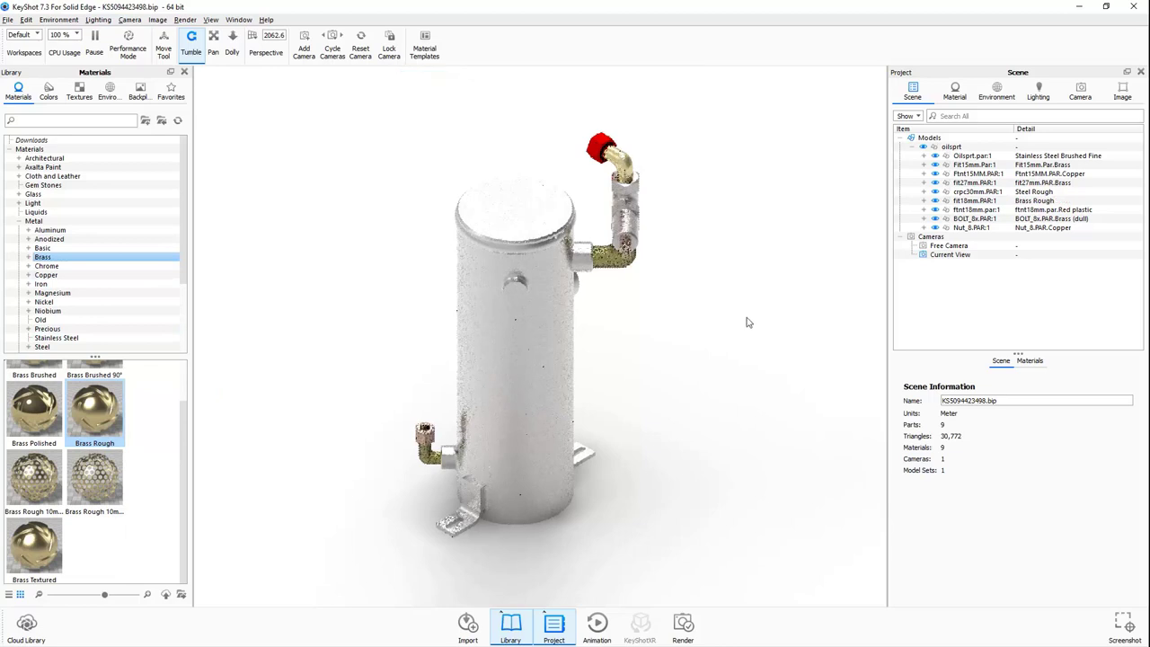
left_click_drag(664, 283, 607, 266)
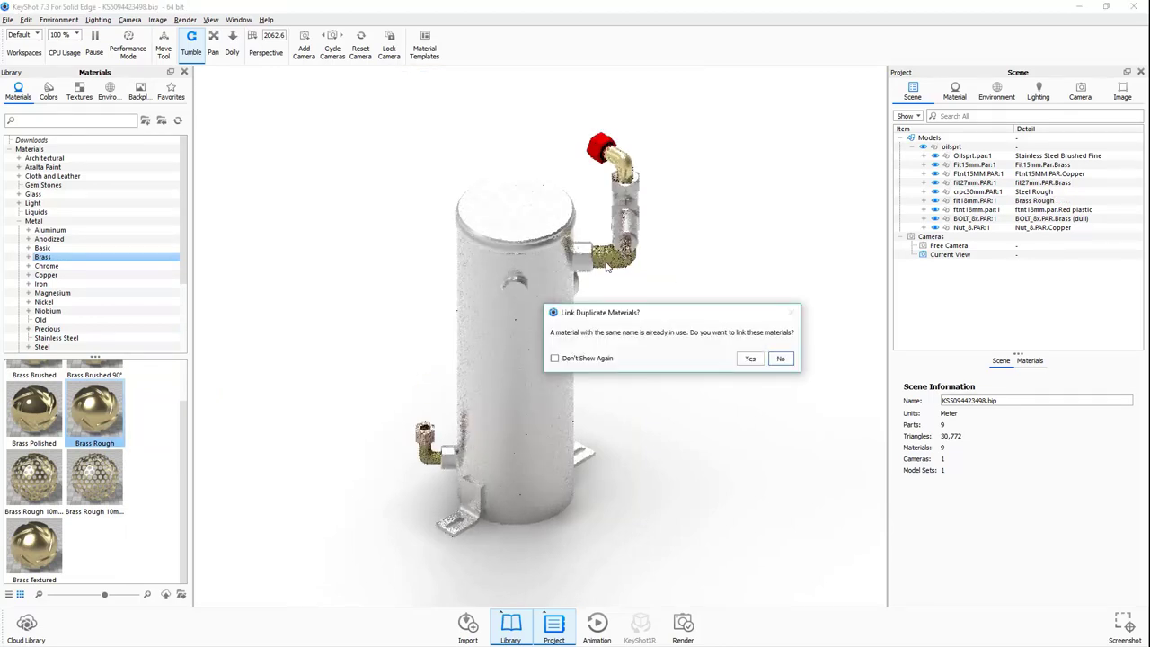
left_click(751, 358)
left_click_drag(95, 412, 437, 464)
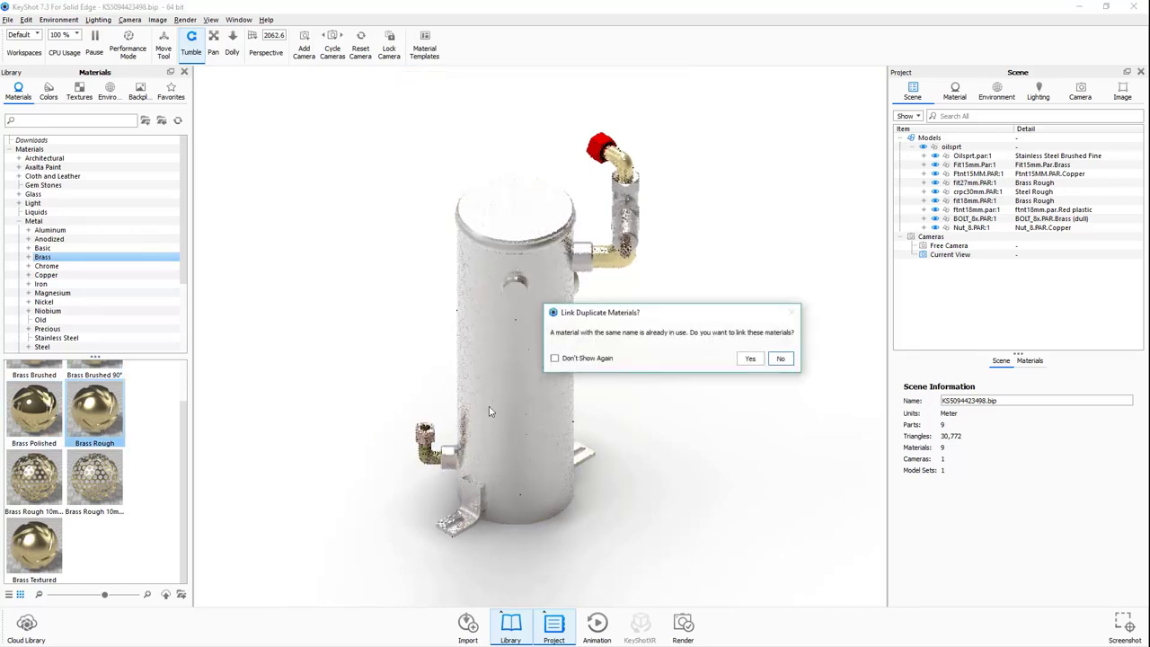
key("Return")
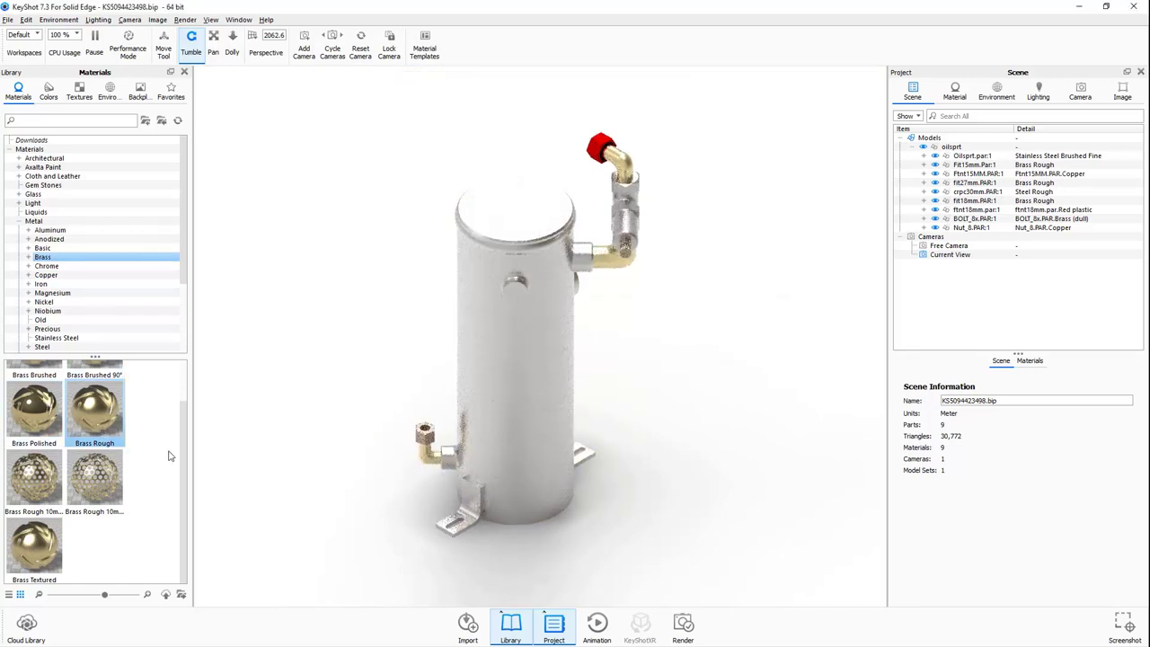
Replace the linked elbow fittings' material with Brass Brushed 90°, and change it to Brass Polished.
scroll(166, 460, "up", 1)
left_click_drag(106, 395, 606, 263)
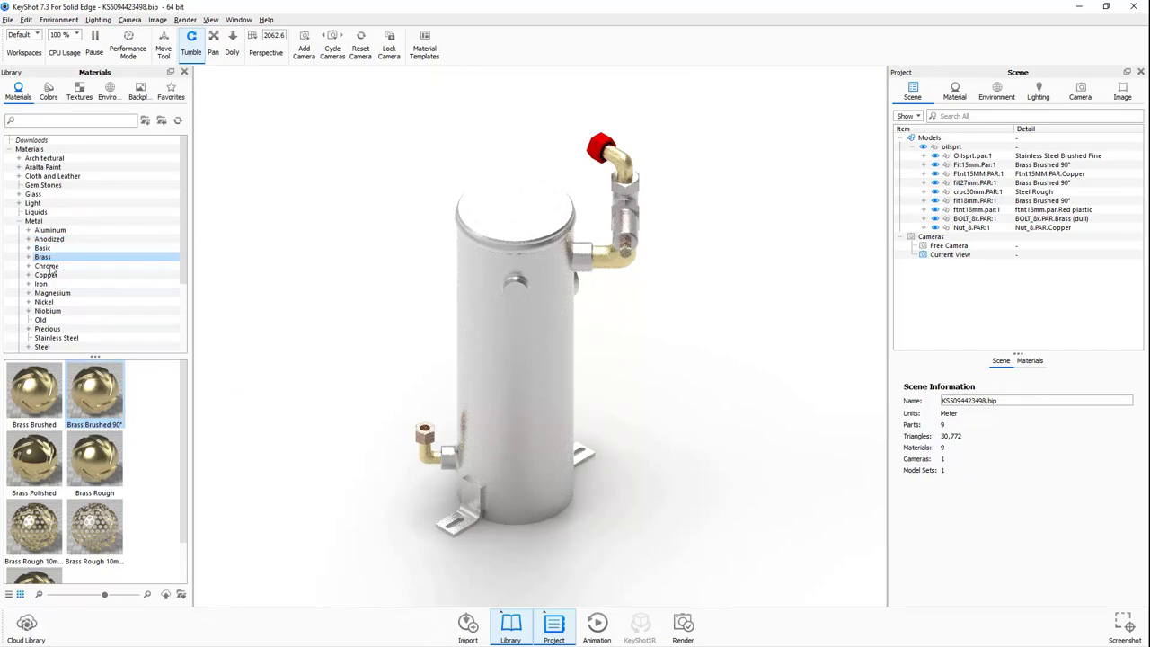
left_click_drag(34, 460, 449, 520)
left_click_drag(612, 271, 613, 272)
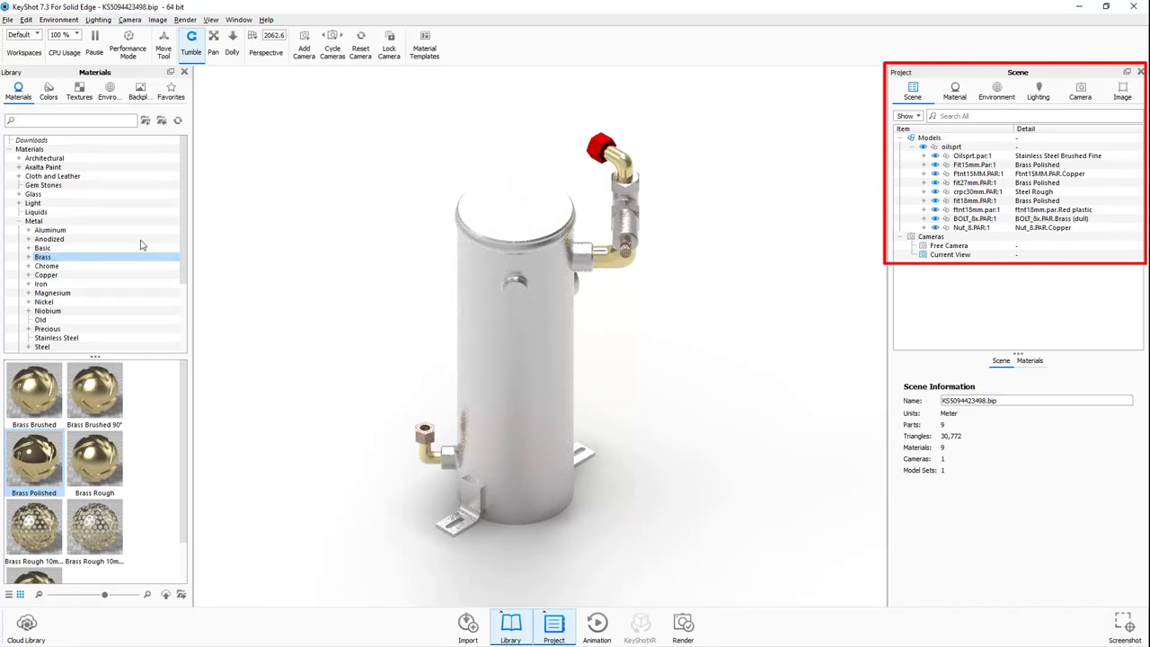
Apply Copper Brushed to the lower nut Ftnt15MM.PAR:1, and find a red paint to apply Paint Gloss Red to the upper nut ftnt18mm.par:1.
left_click(63, 275)
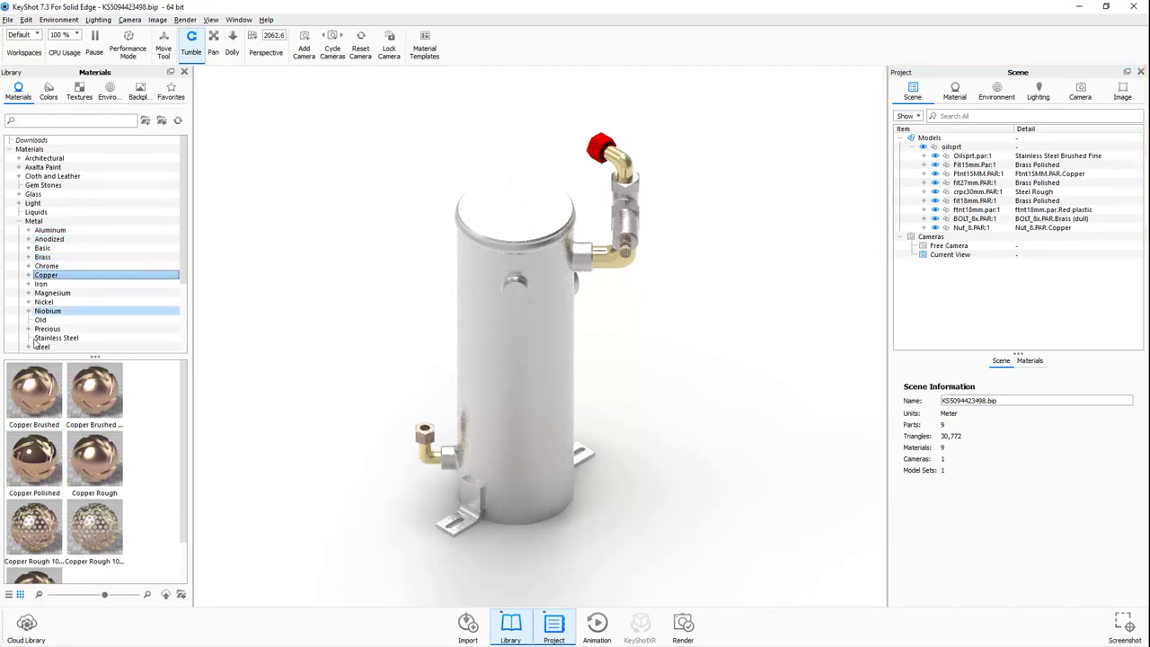
mouse_move(36, 391)
left_mouse_down()
mouse_move(135, 396)
mouse_move(386, 477)
mouse_move(435, 441)
left_mouse_up()
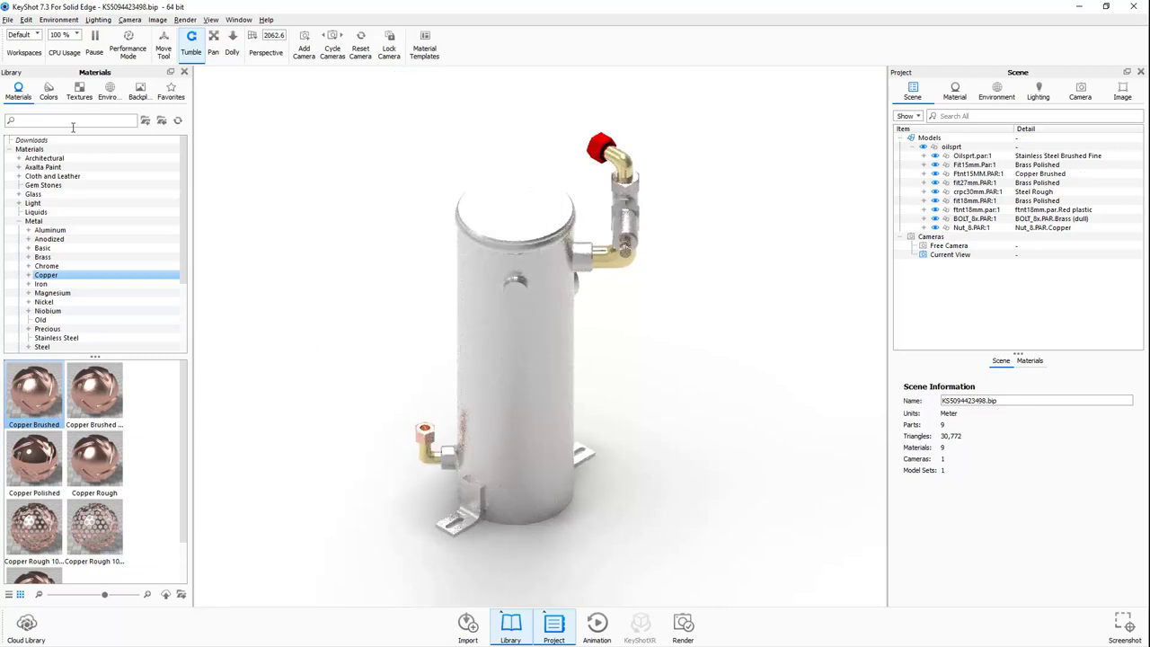
type("red")
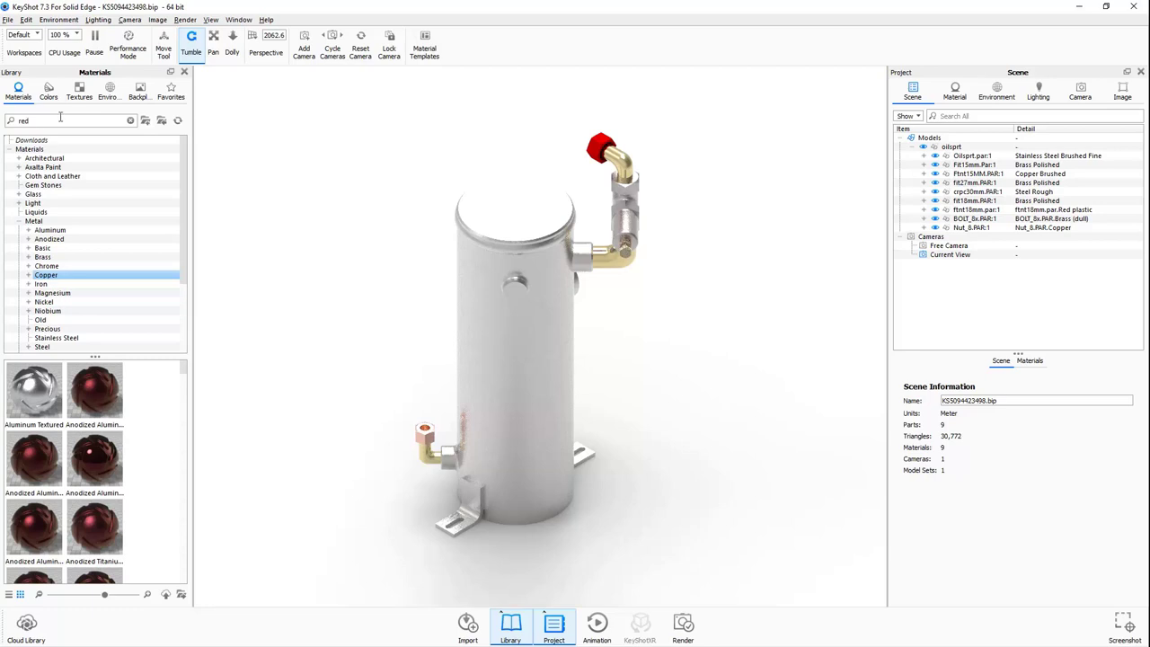
type(" pain")
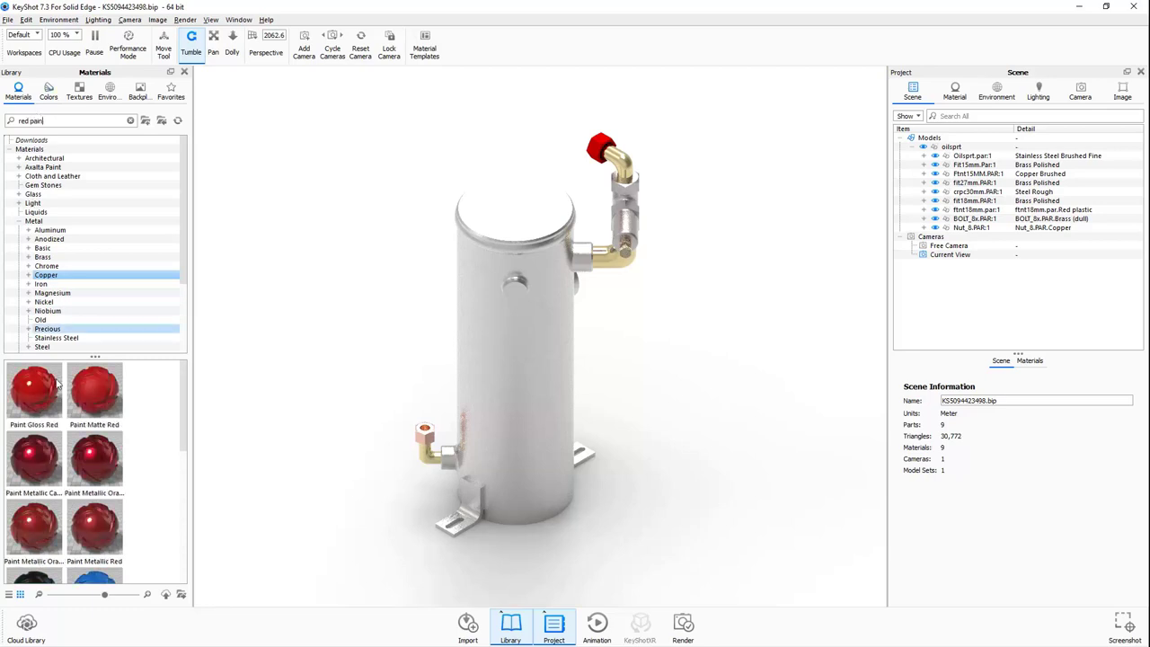
mouse_move(36, 399)
mouse_move(36, 399)
left_mouse_down()
mouse_move(589, 135)
mouse_move(600, 146)
left_mouse_up()
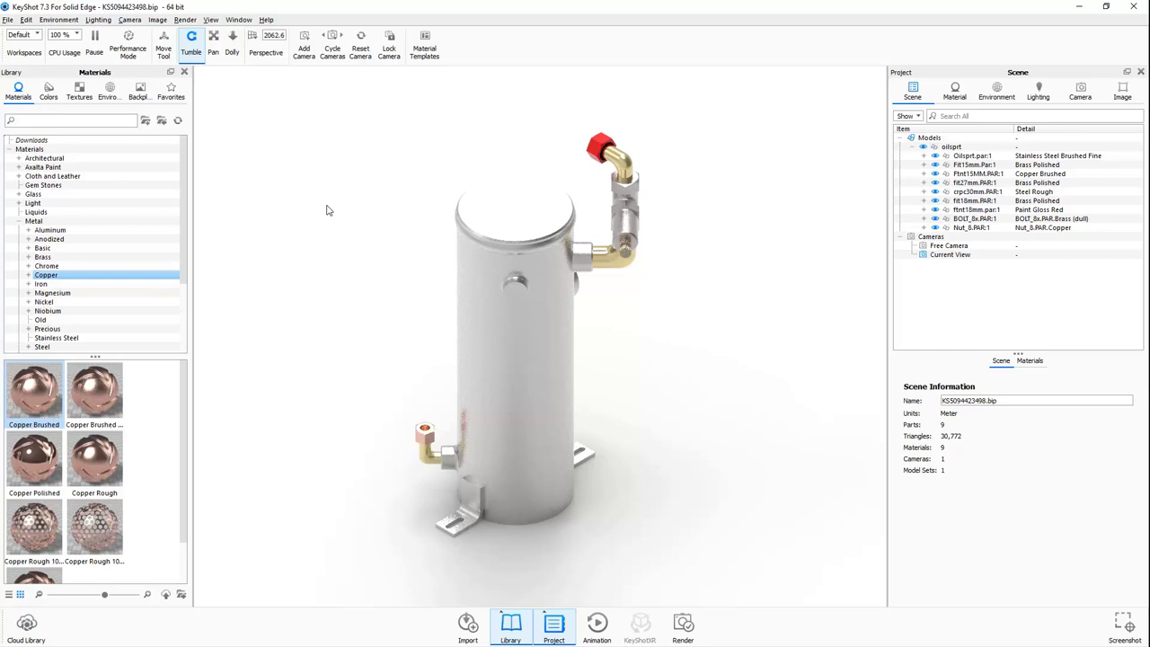
Open the tank's Stainless Steel Brushed Fine material for editing and darken its color to RGB 180, 178, 177.
left_click(967, 90)
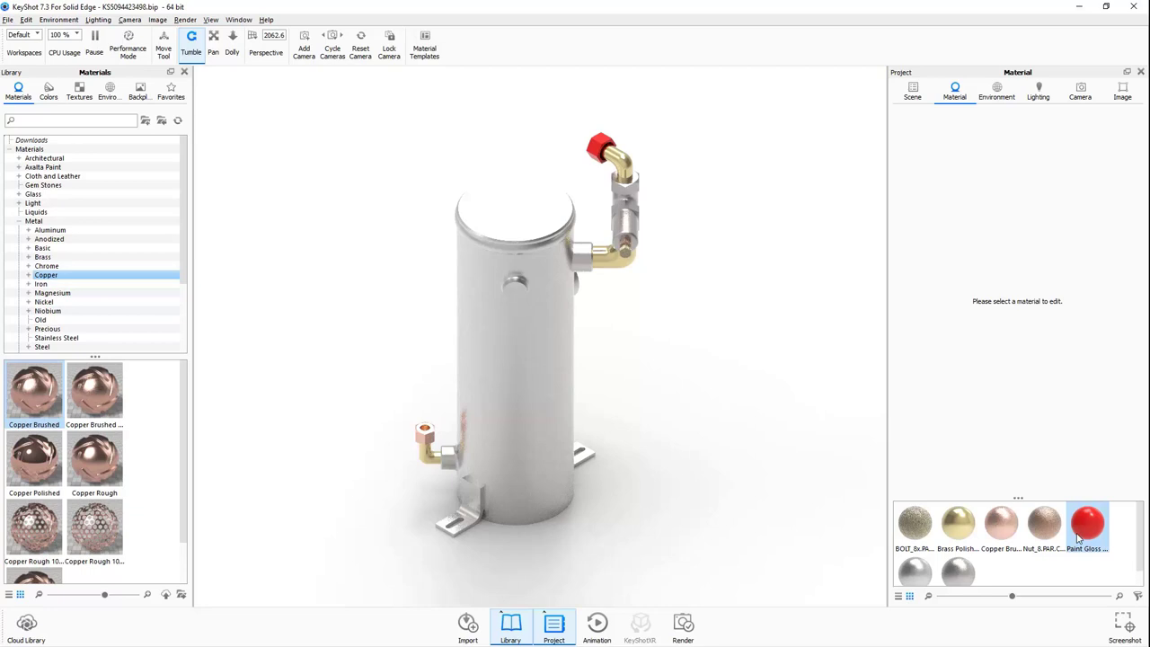
mouse_move(1078, 537)
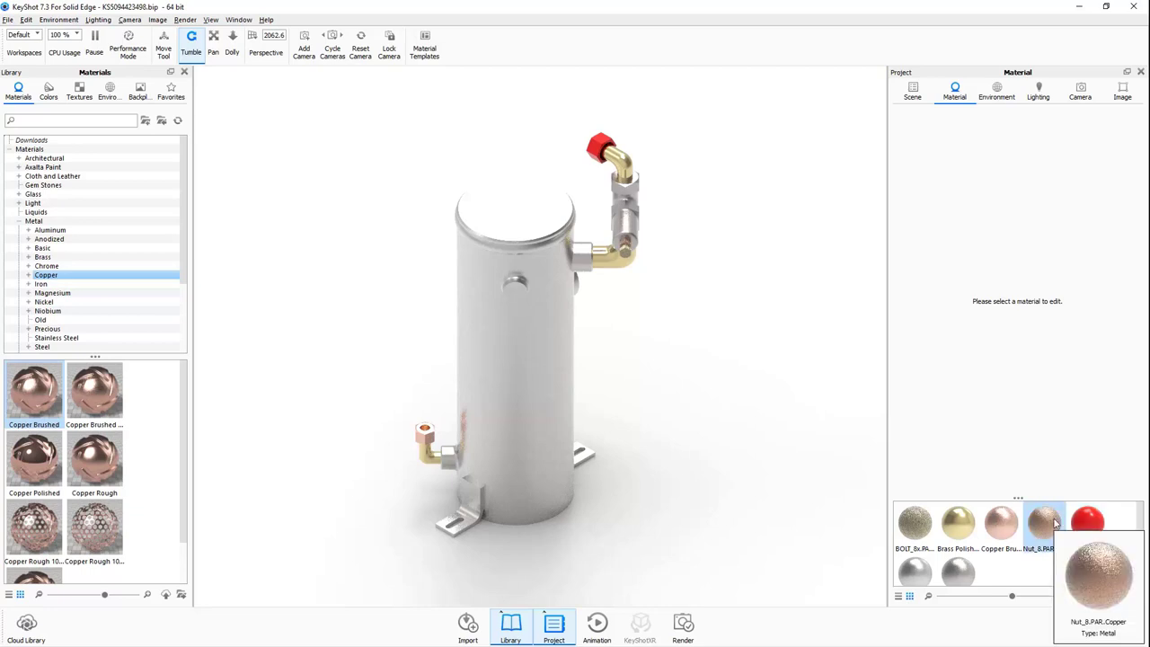
mouse_move(932, 575)
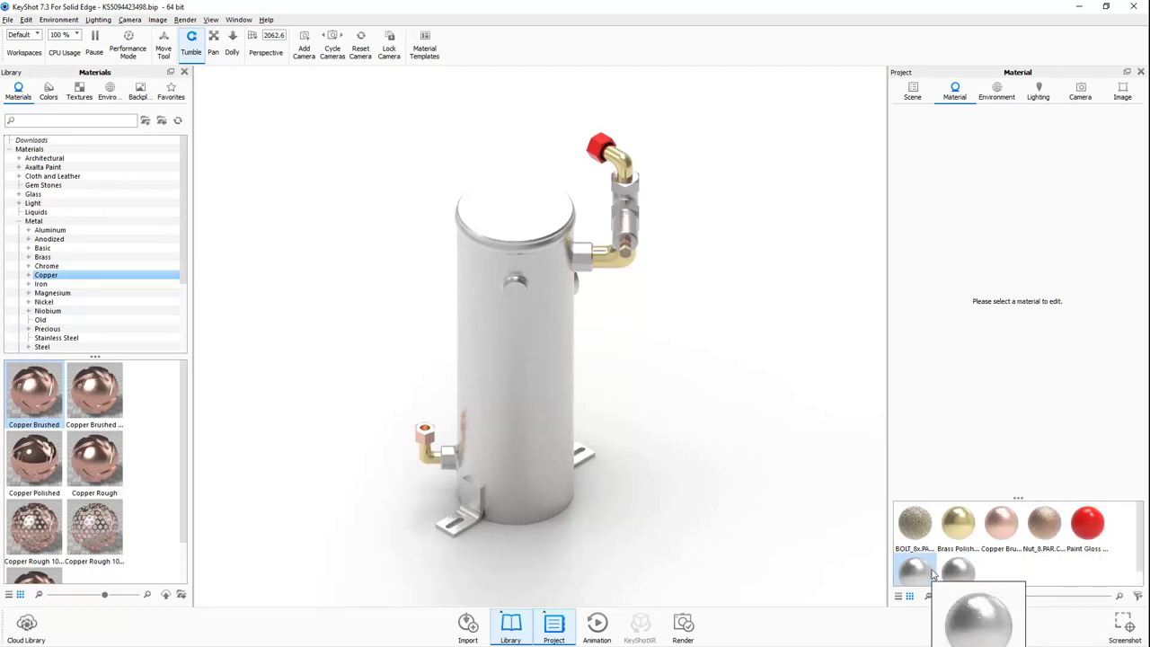
left_click_drag(1019, 497, 1020, 426)
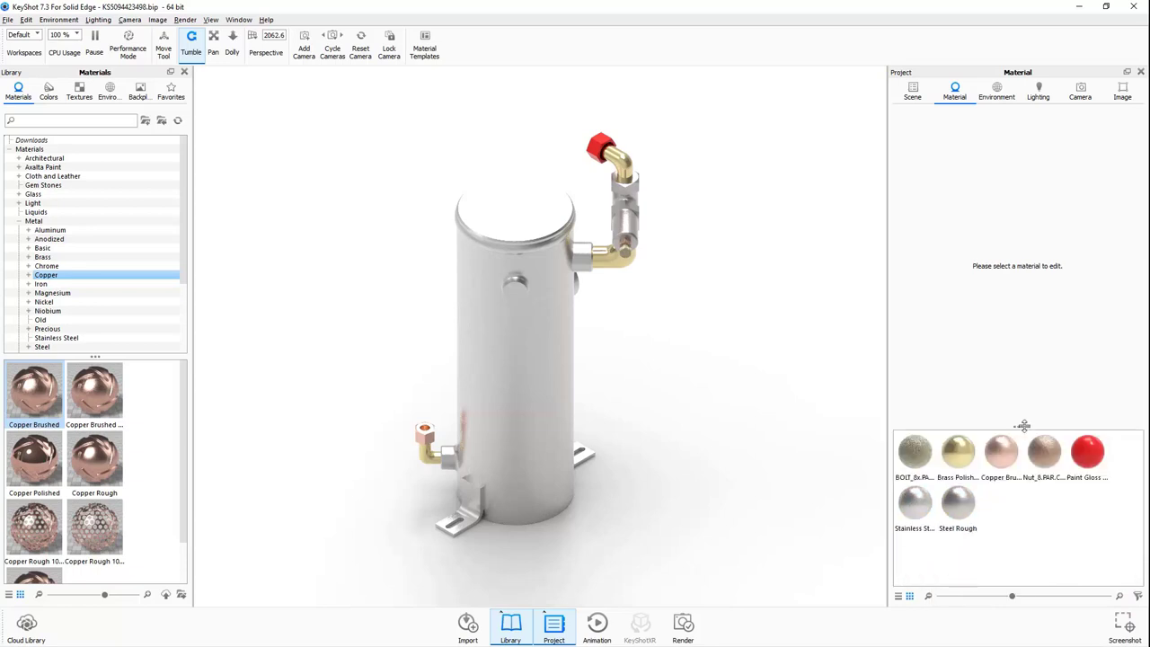
left_click(913, 515)
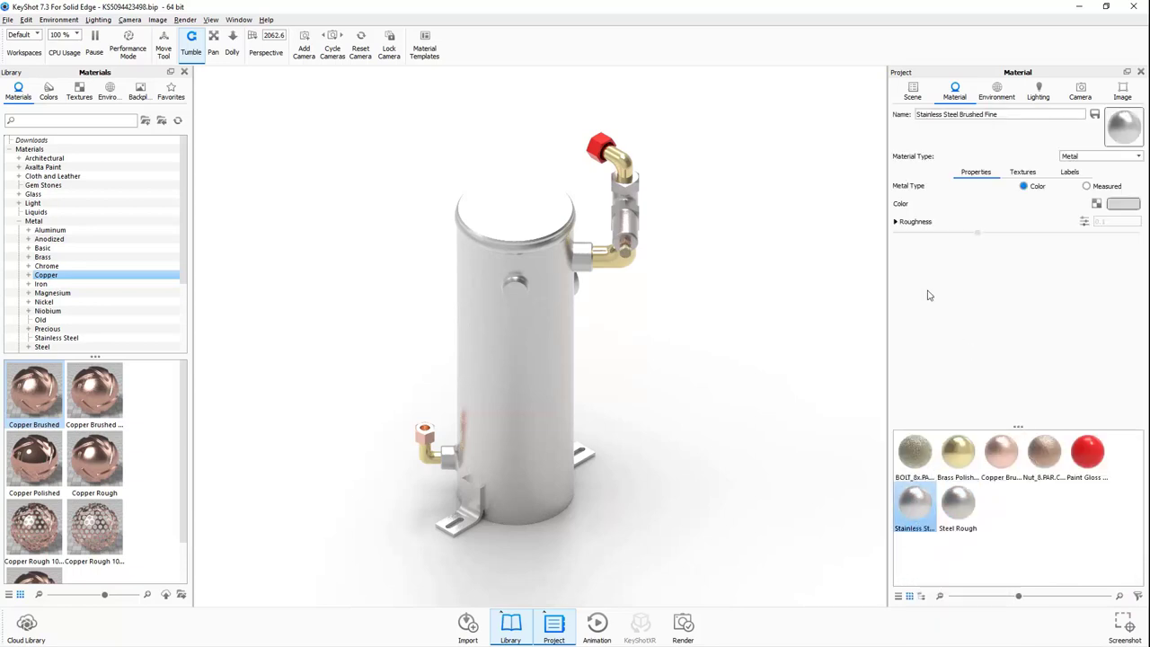
left_click(896, 222)
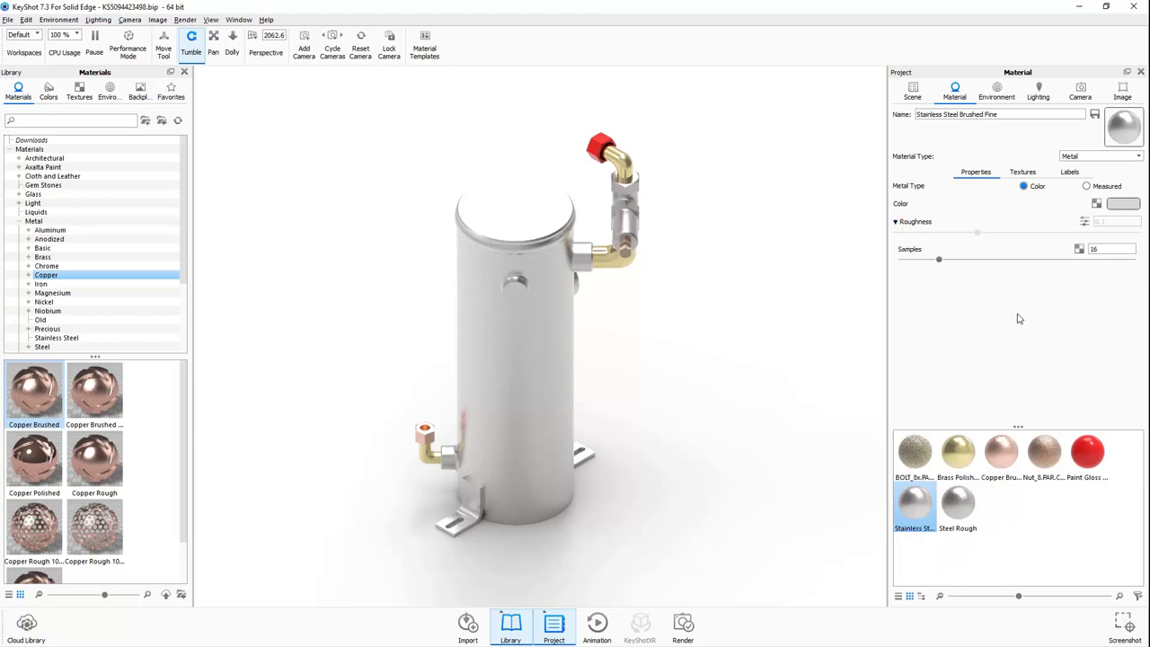
left_click(1130, 203)
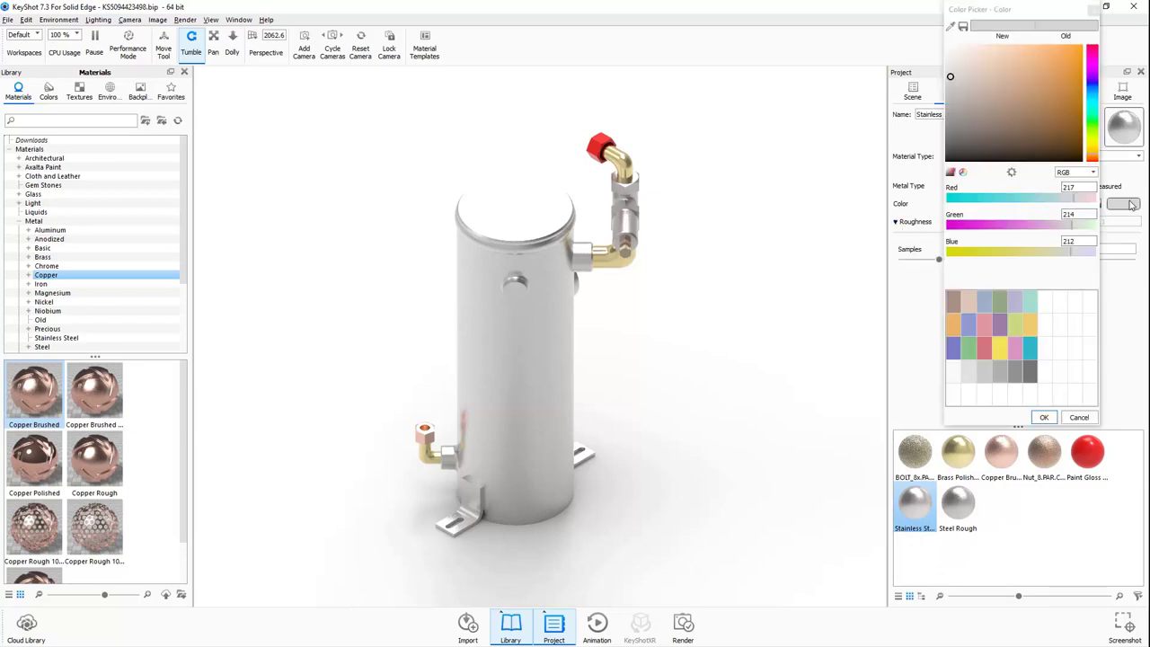
left_click(951, 104)
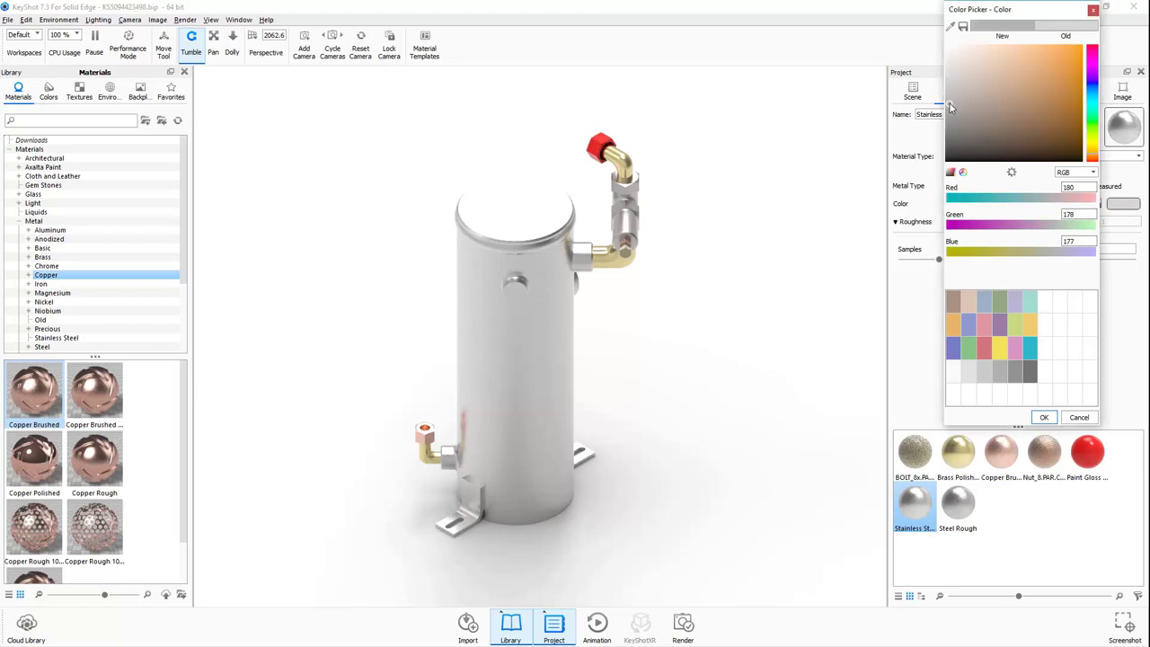
left_click(1044, 416)
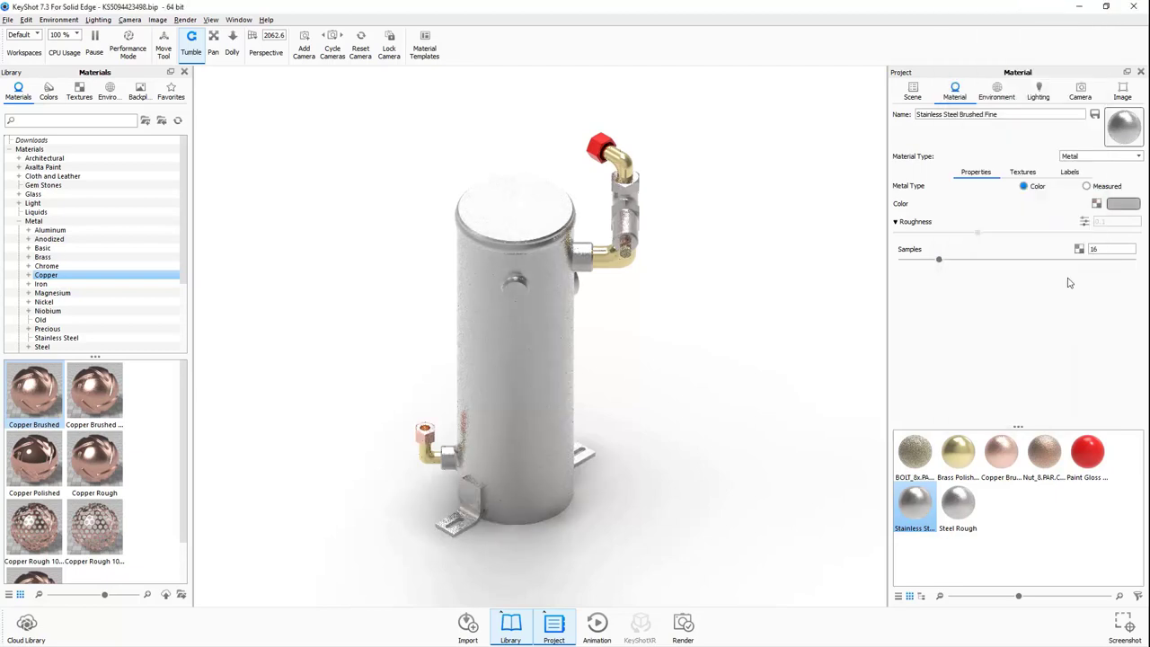
Add brushed-metal-texture.jpg as the color texture of the Stainless Steel Brushed Fine material.
left_click(1025, 173)
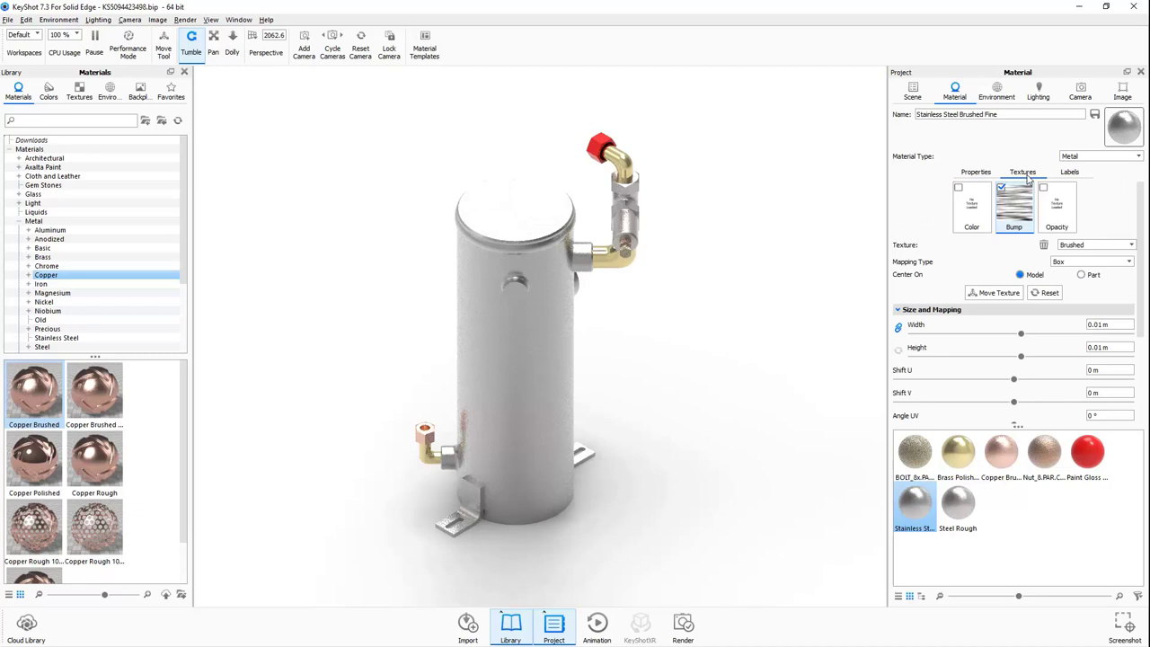
left_click(959, 194)
left_click(194, 260)
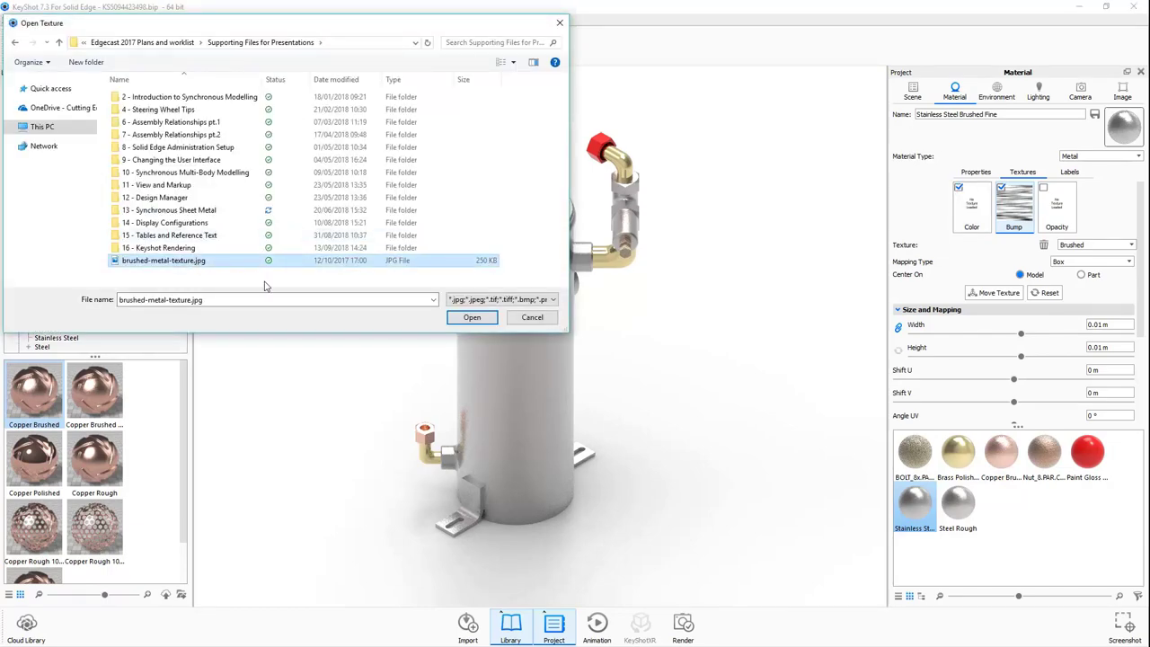
left_click(472, 317)
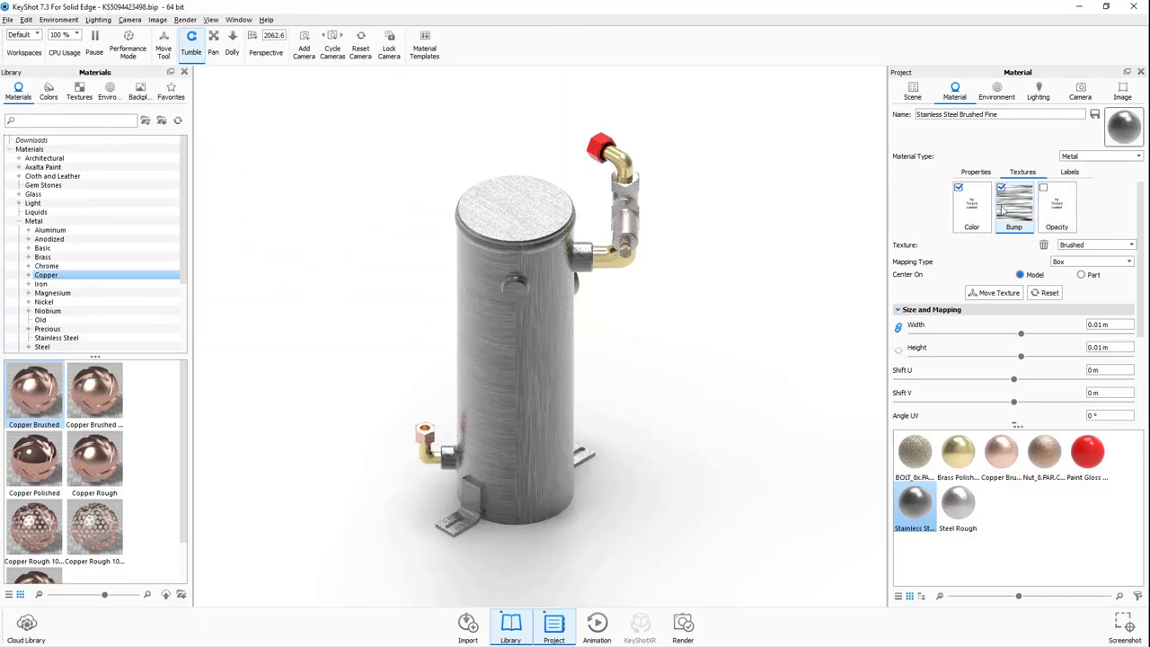
left_click(976, 214)
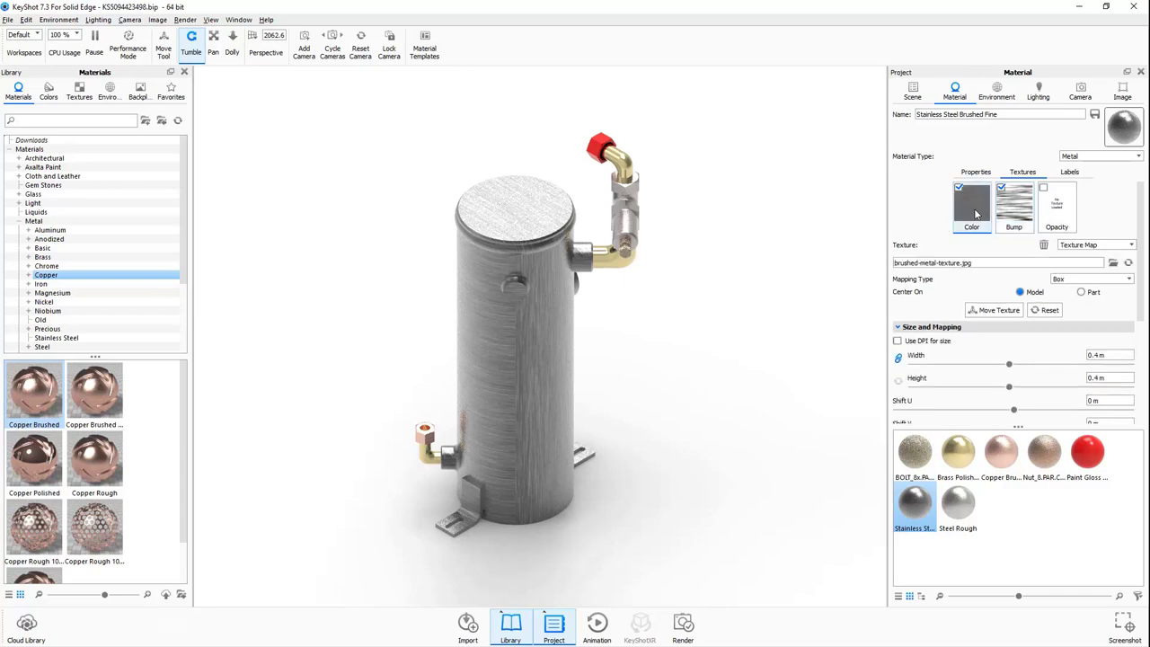
Delete the material's Brushed bump texture and load brushed-metal-texture.jpg as the bump map instead.
left_click(1017, 209)
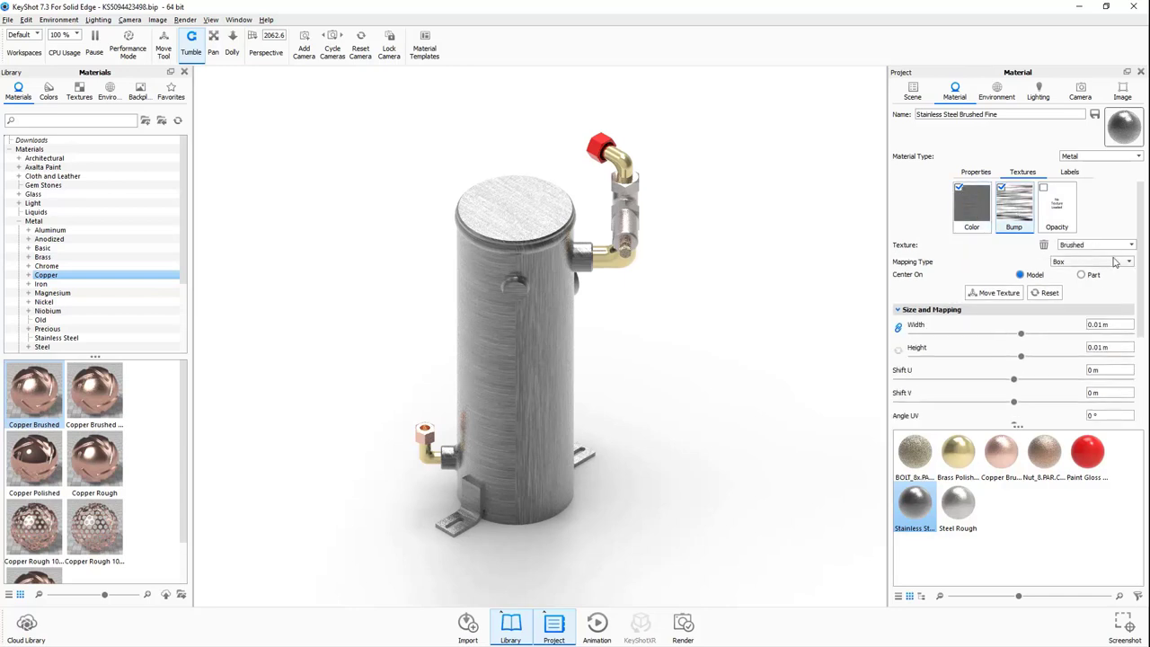
left_click(1050, 247)
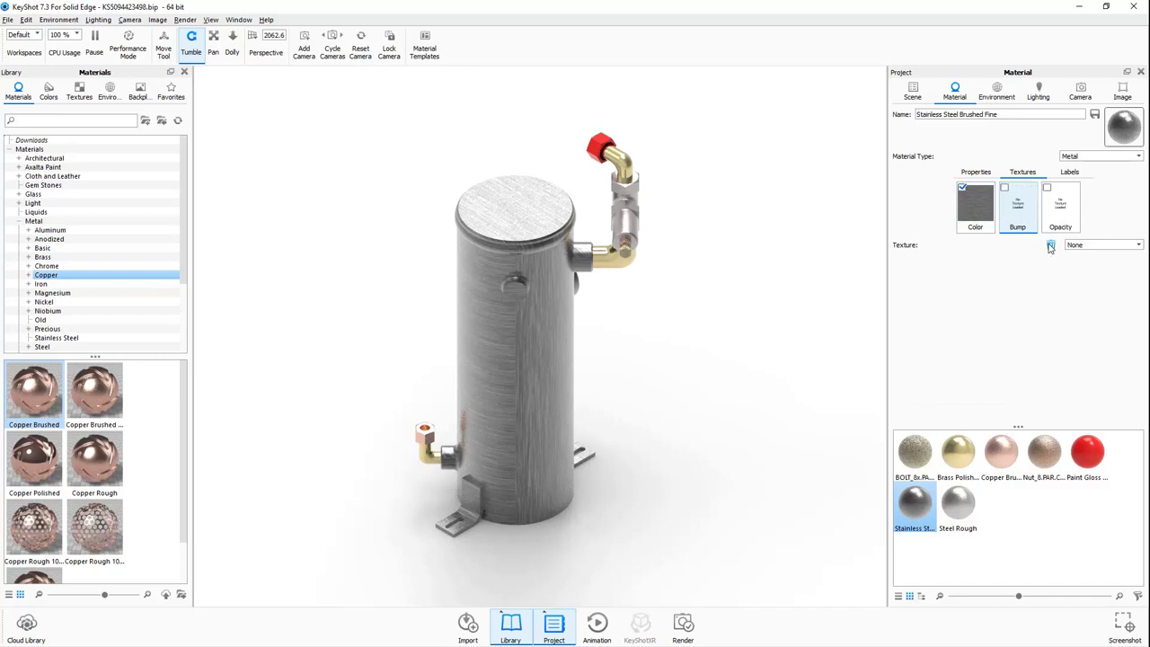
left_click(1009, 192)
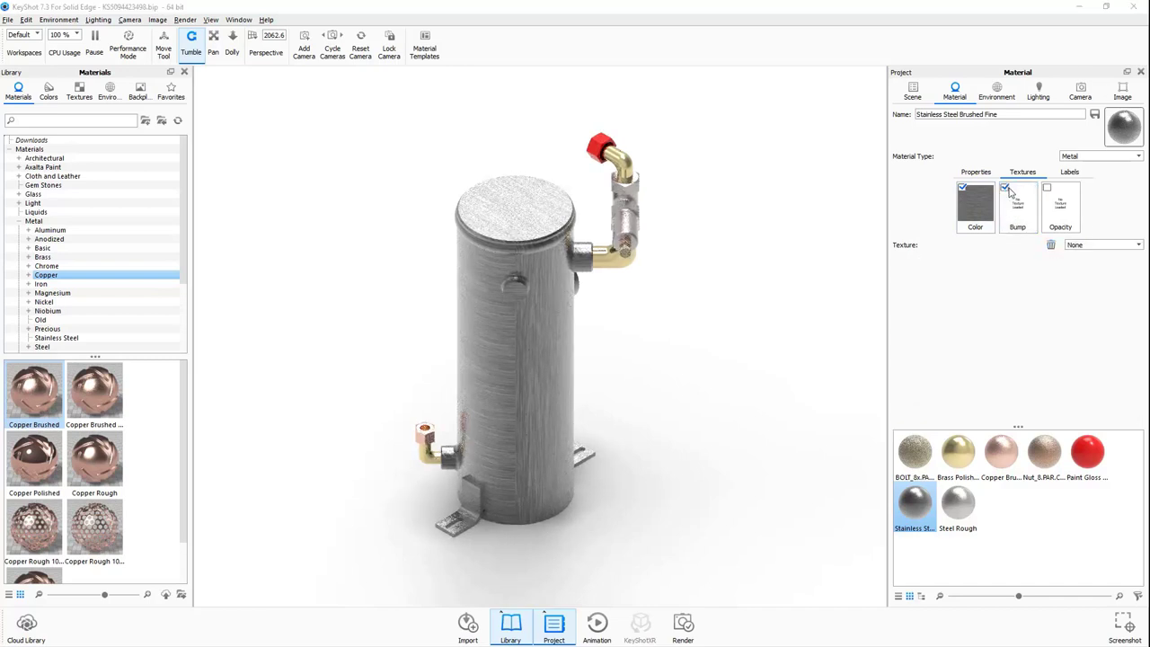
double_click(188, 260)
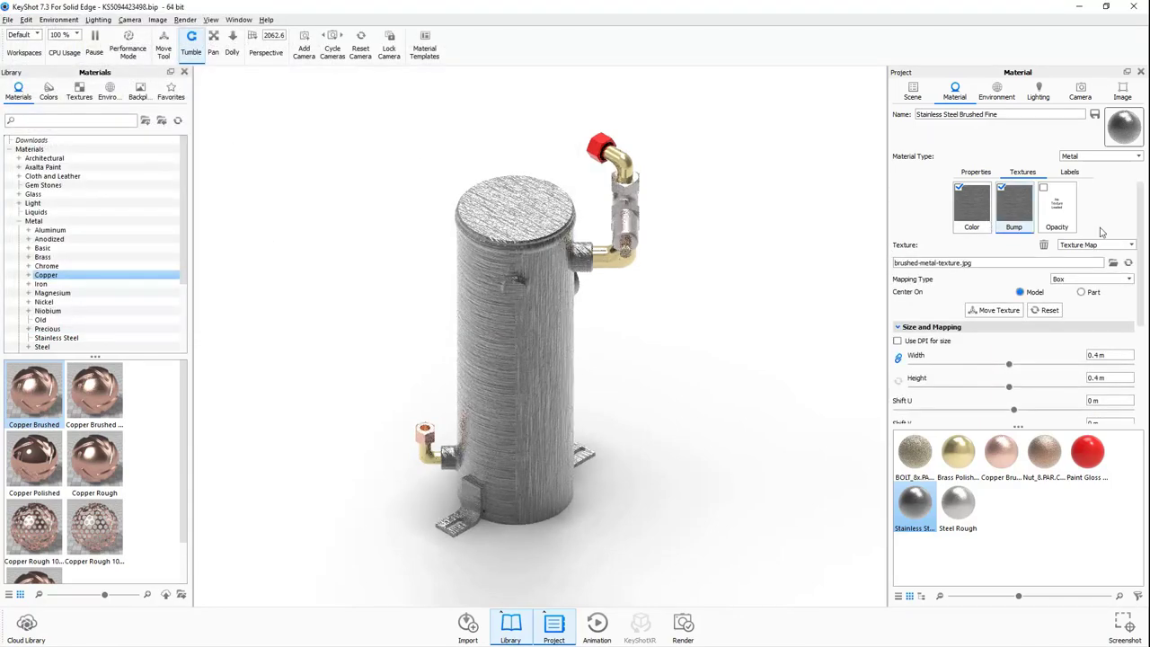
Set the bump texture's mapping type to UV and its Angle UV to 90.
left_click(1105, 279)
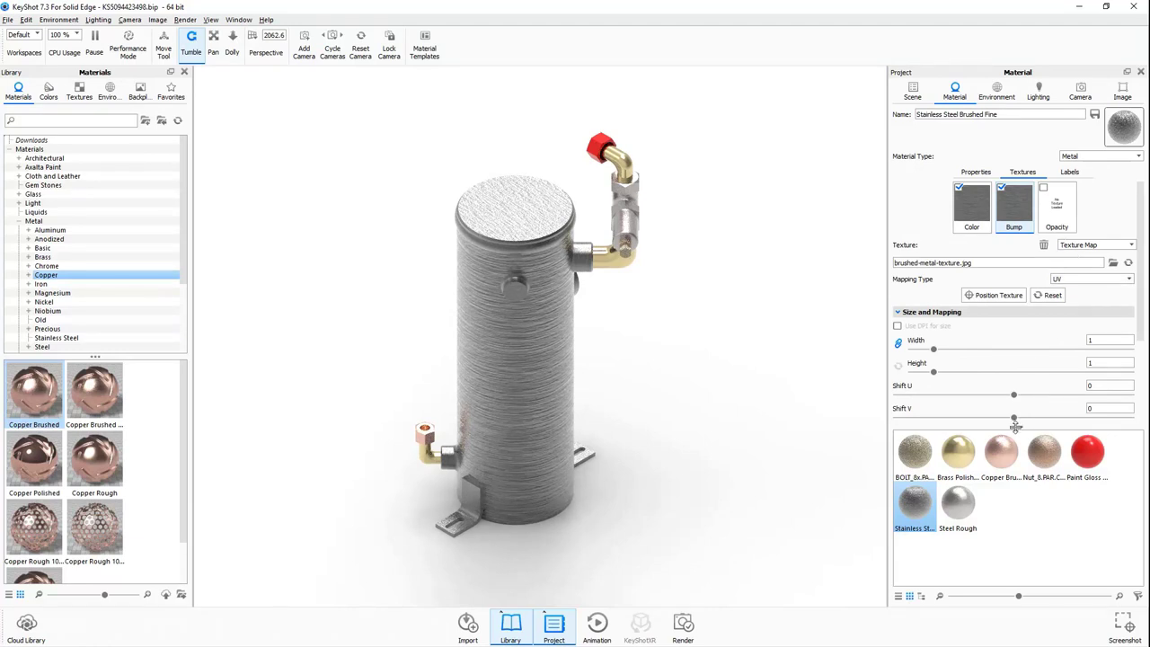
scroll(1013, 357, "down", 3)
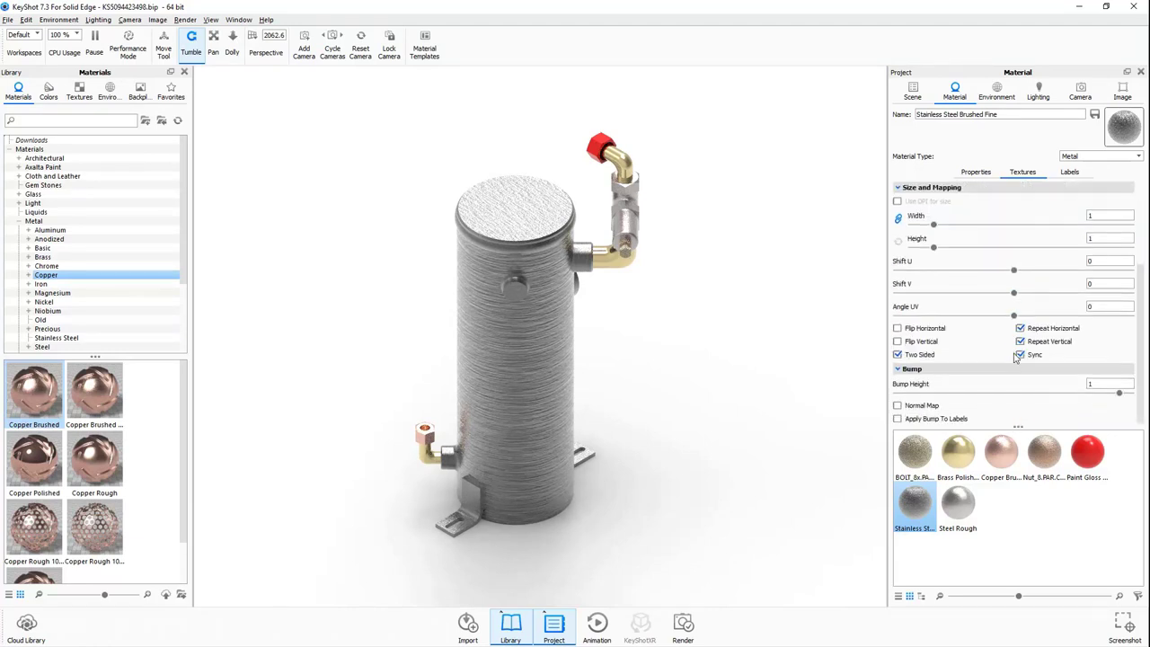
left_click(1115, 304)
type("90")
key("Return")
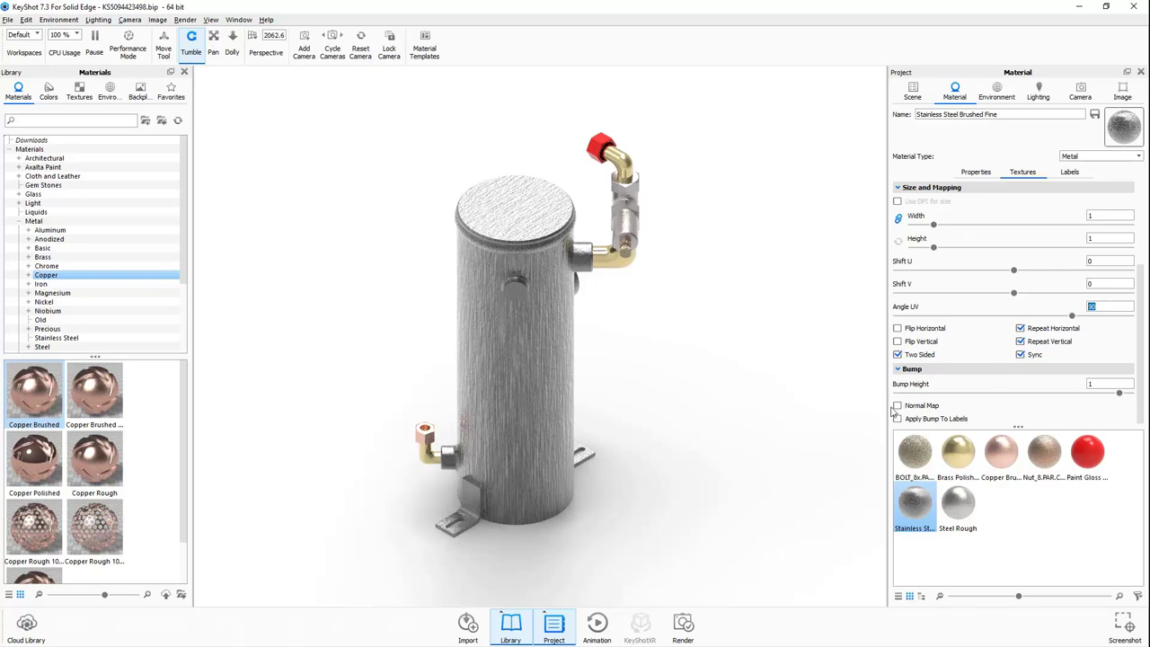
Set the bump height to 0.6, and reduce it to 0.2.
left_click(1117, 384)
type("0.6")
key("Return")
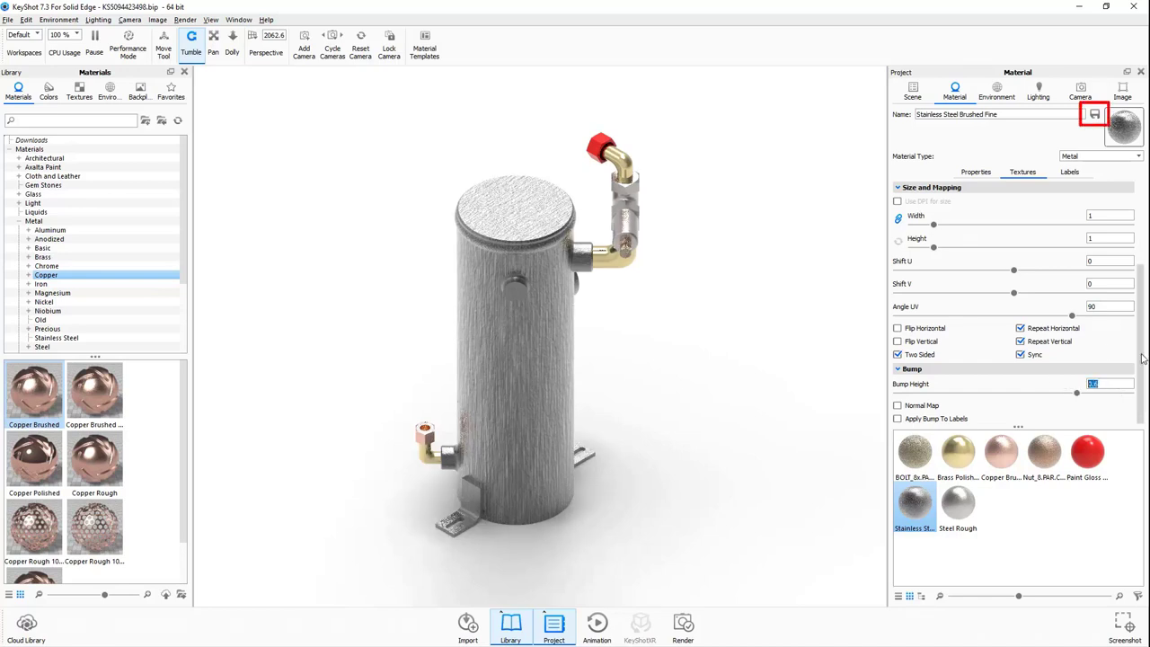
type("0.2")
key("Return")
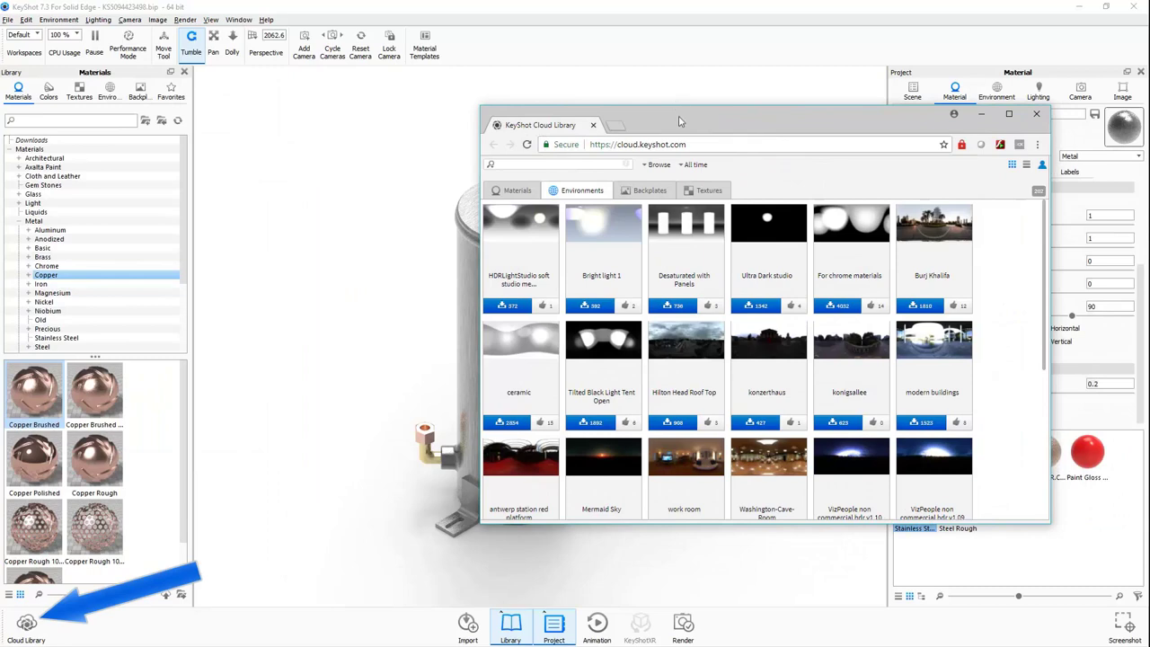
Reposition the KeyShot Cloud Library browser window and show its materials collection.
double_click(670, 107)
left_click_drag(687, 13, 798, 82)
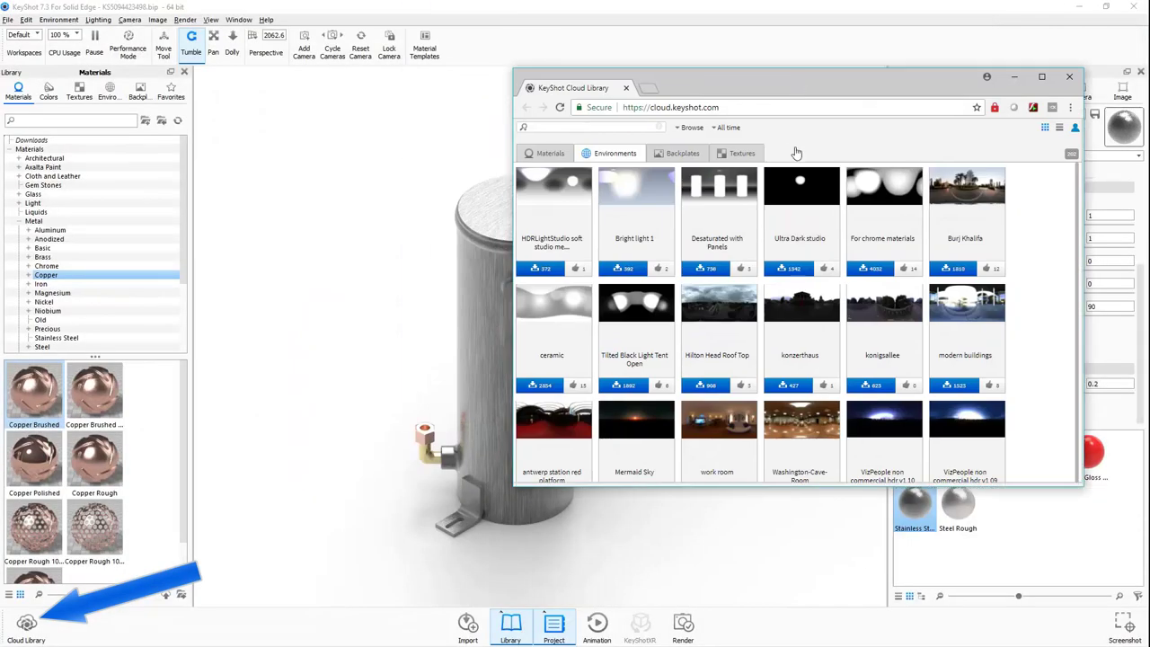
left_click(546, 154)
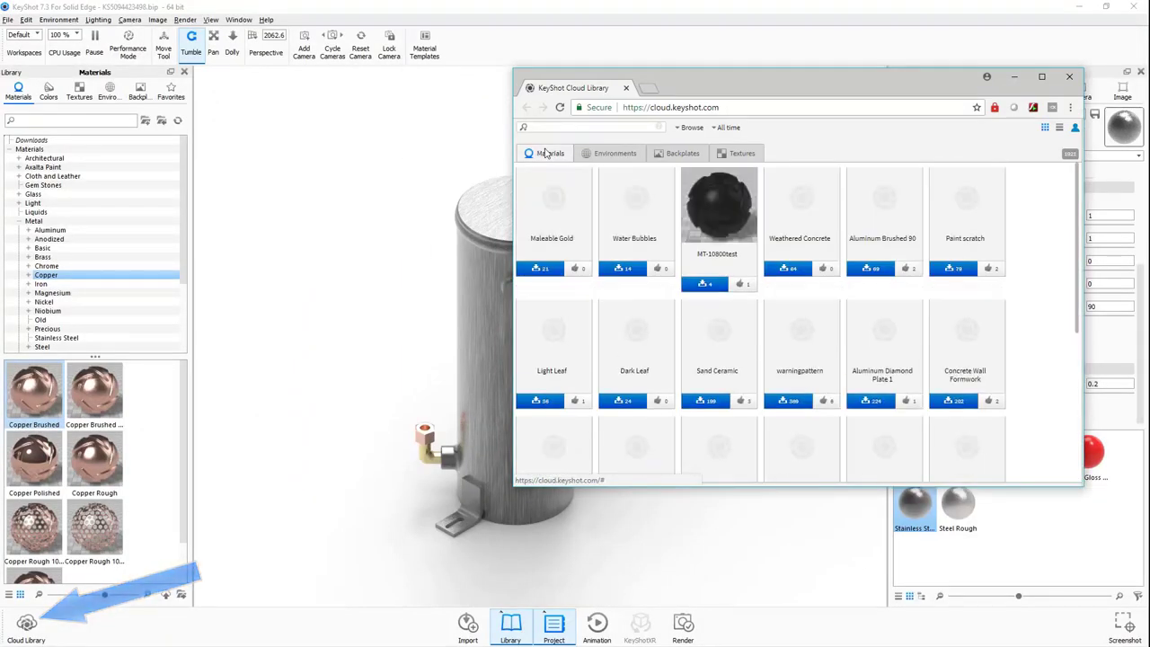
Browse the Cloud Library's shared materials, then its backplates and textures collections.
scroll(825, 274, "down", 3)
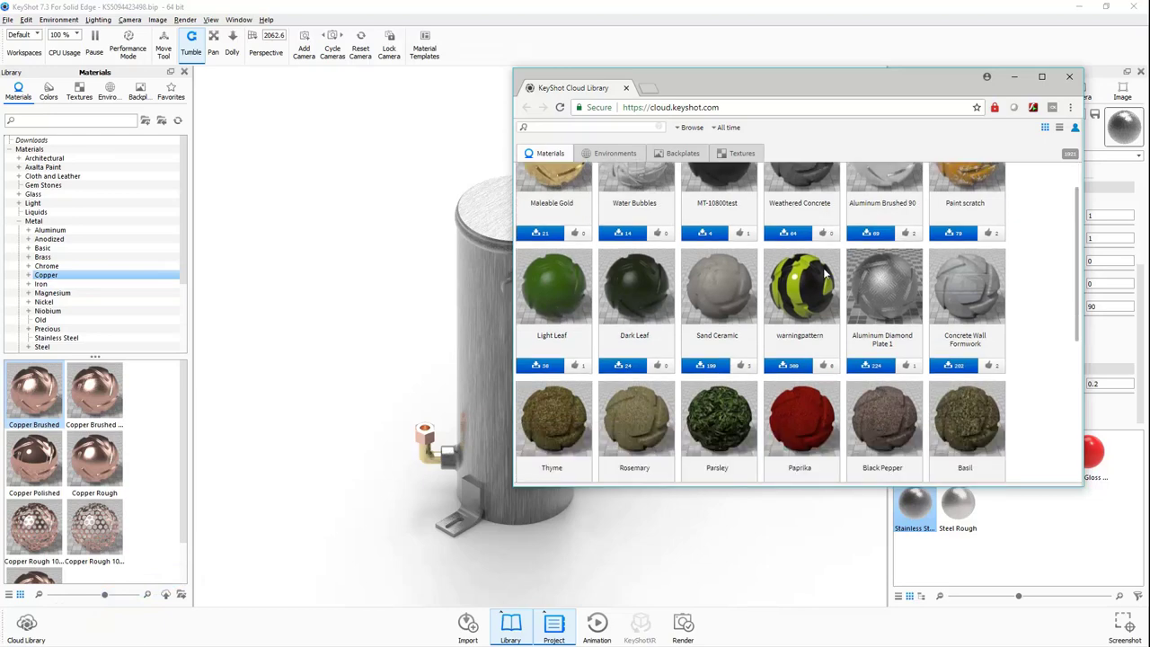
scroll(825, 274, "up", 1)
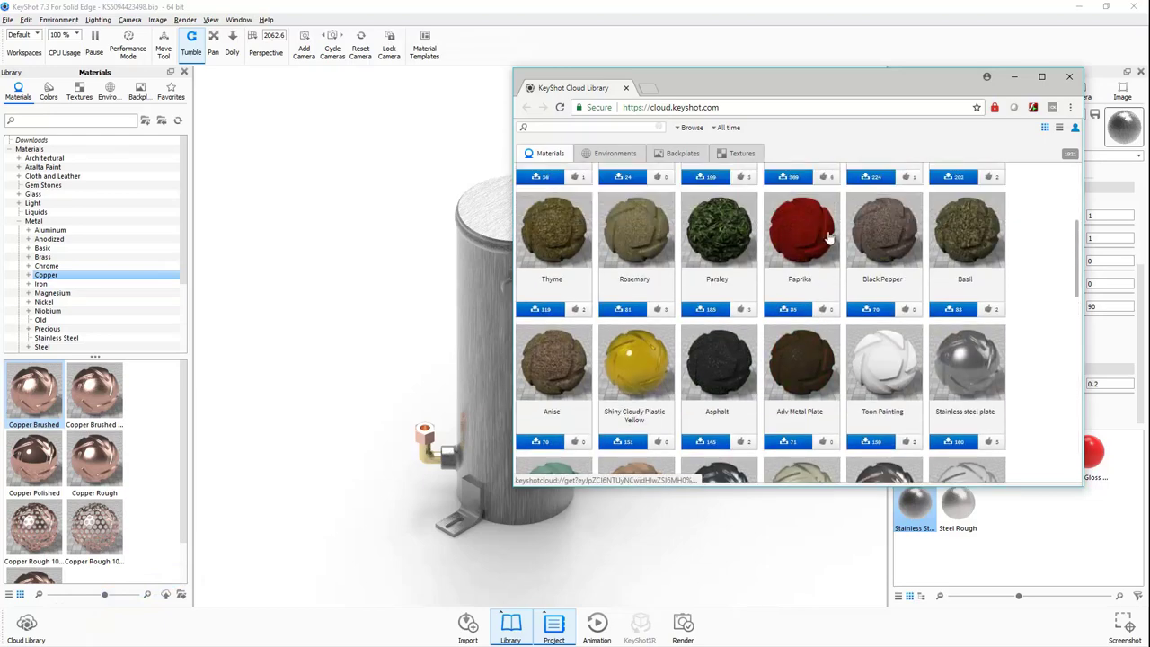
left_click(704, 153)
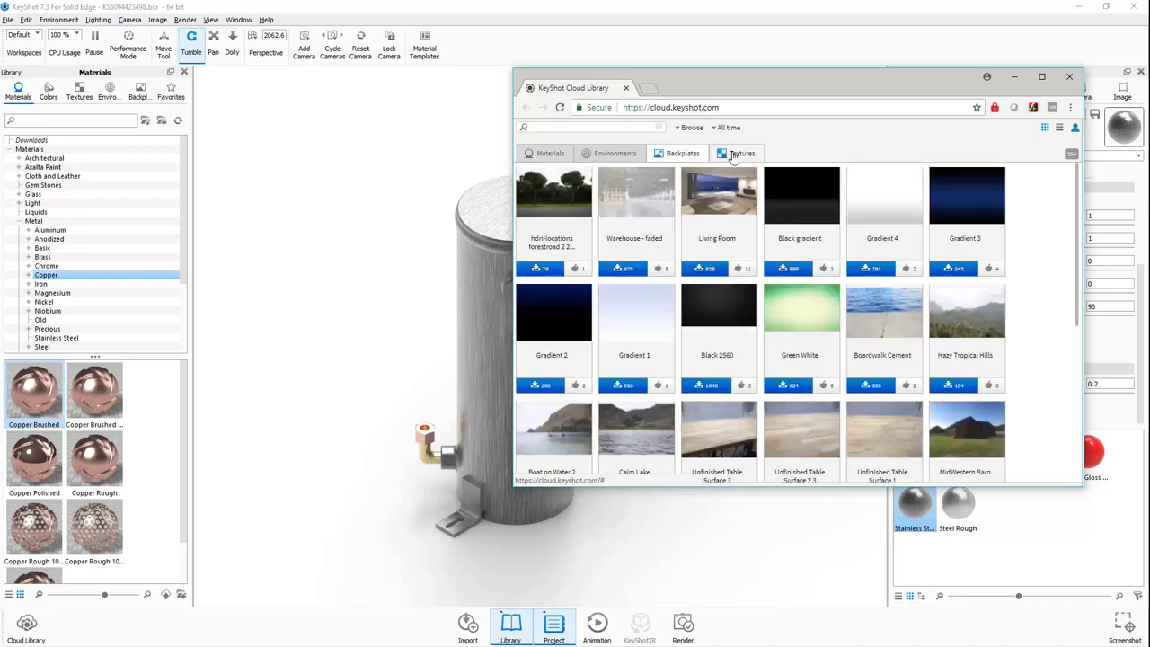
left_click(733, 155)
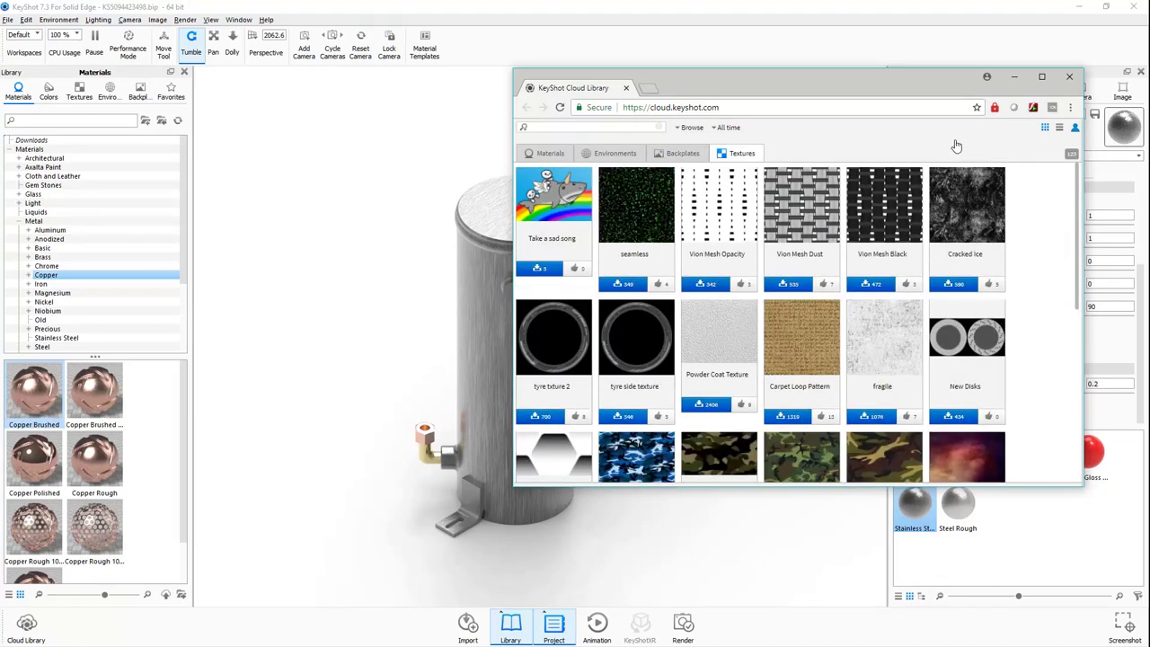
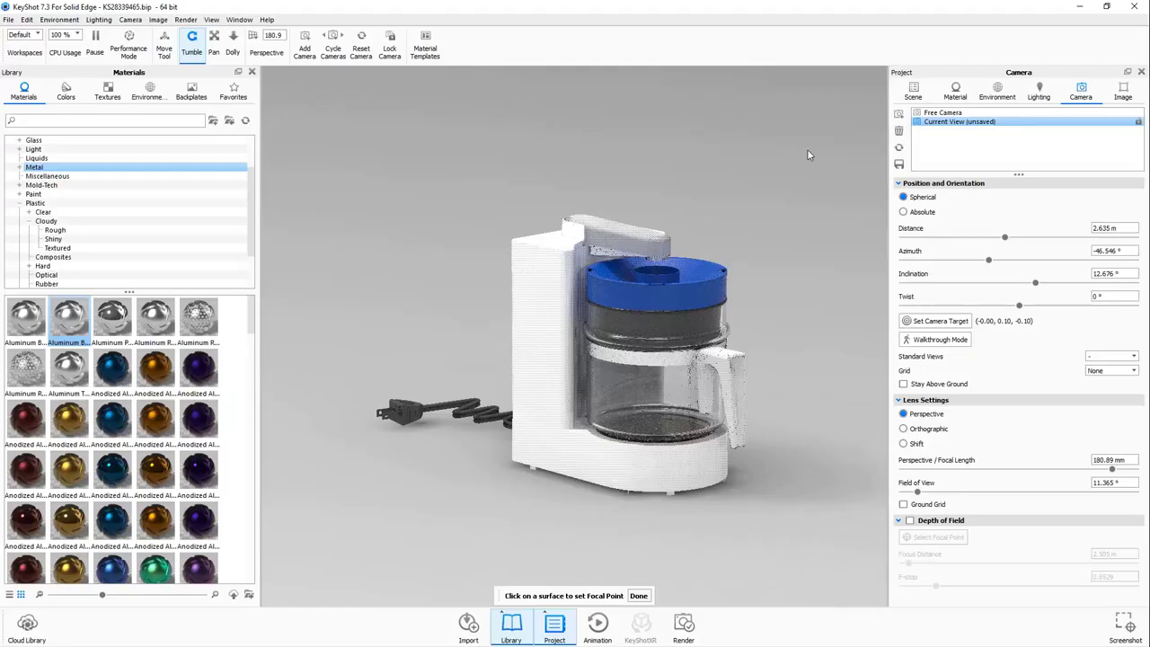
Enable depth of field with its focal point on the coffee maker's white body, and raise the F-stop beyond 1.7227.
left_click(909, 521)
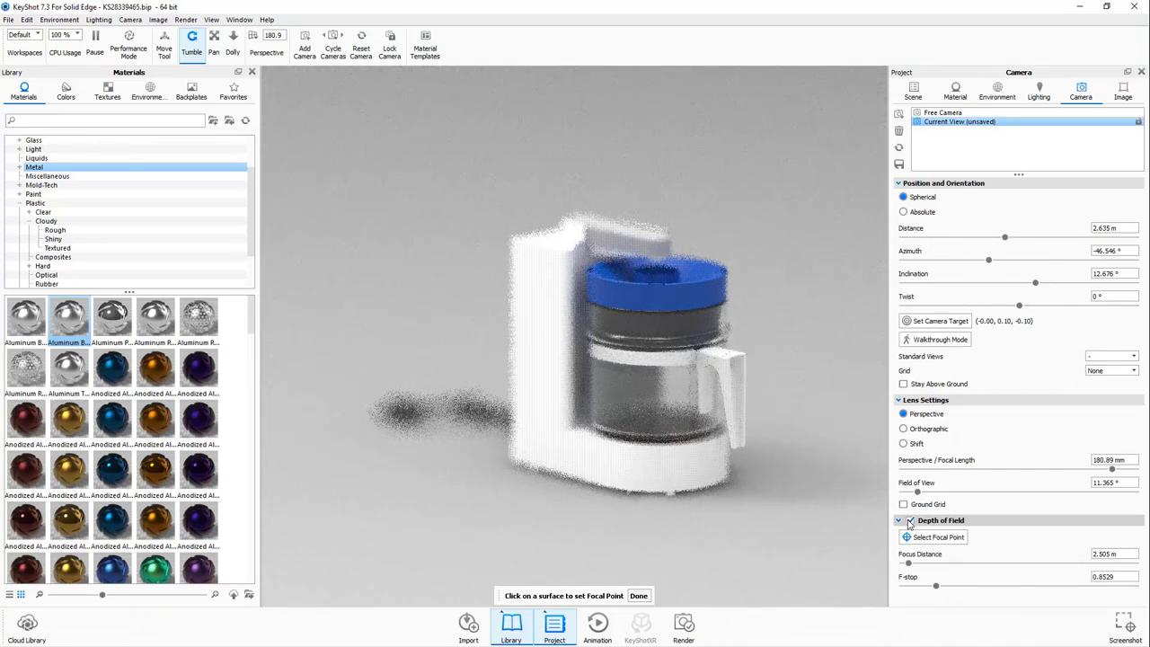
left_click(929, 540)
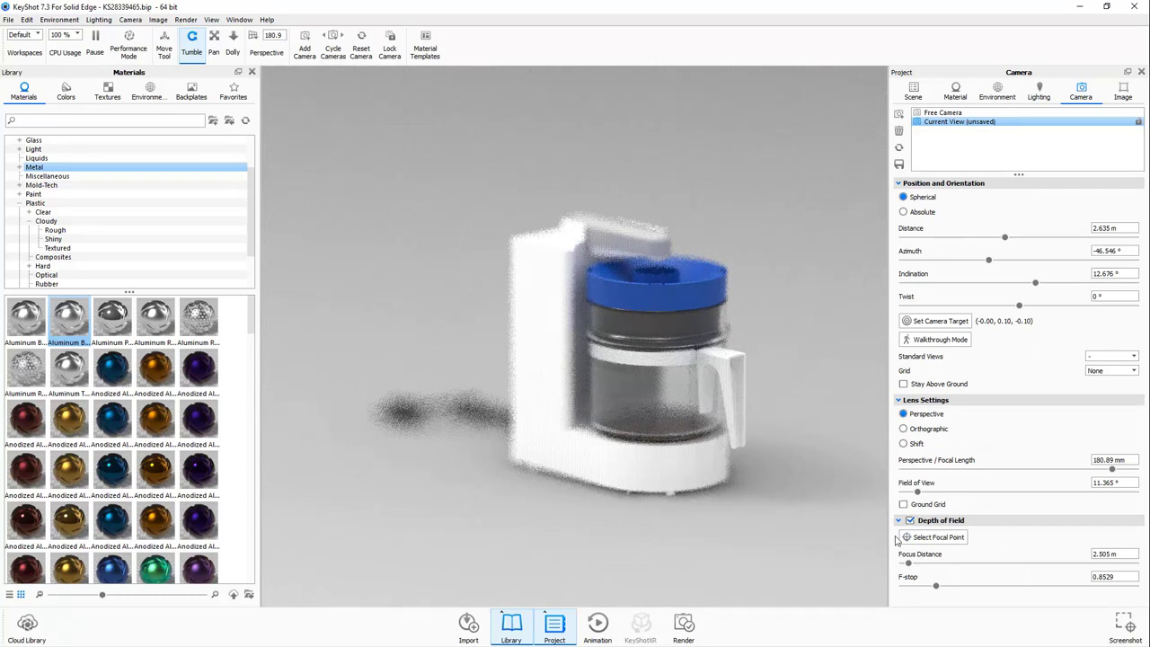
left_click(939, 539)
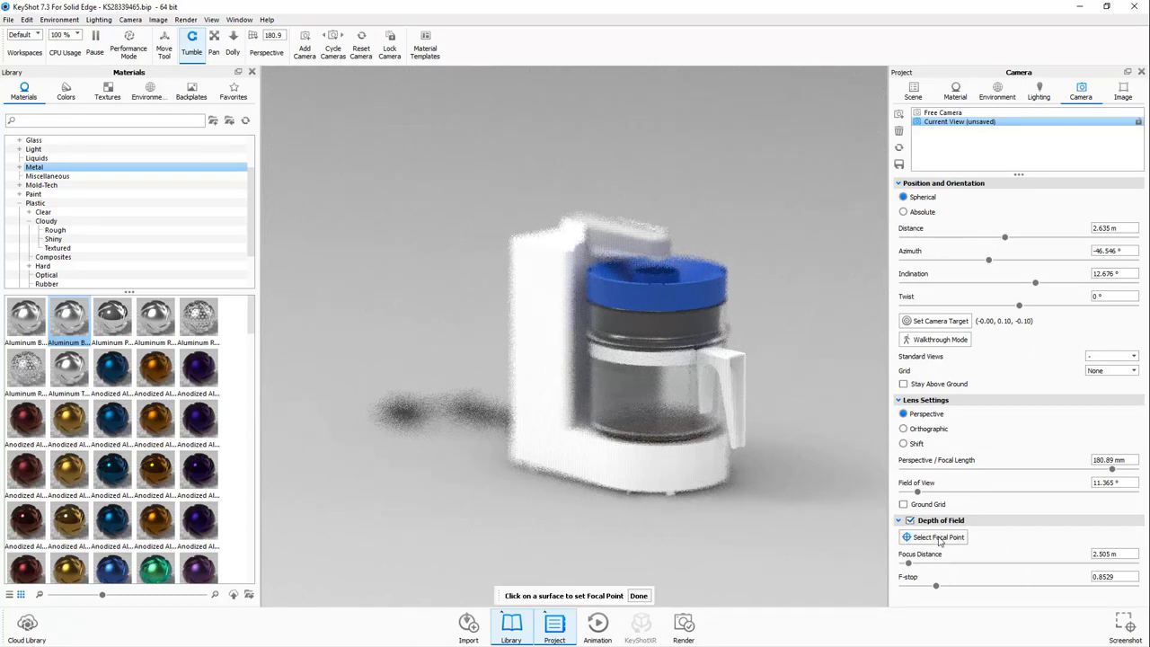
left_click(570, 319)
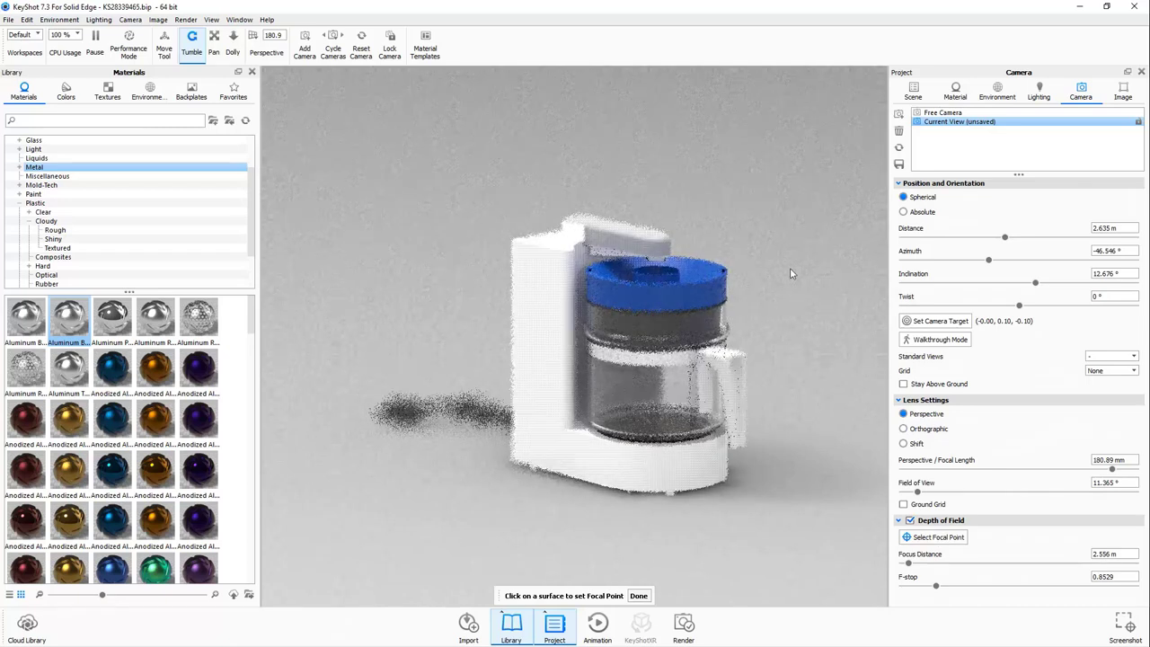
left_click(639, 596)
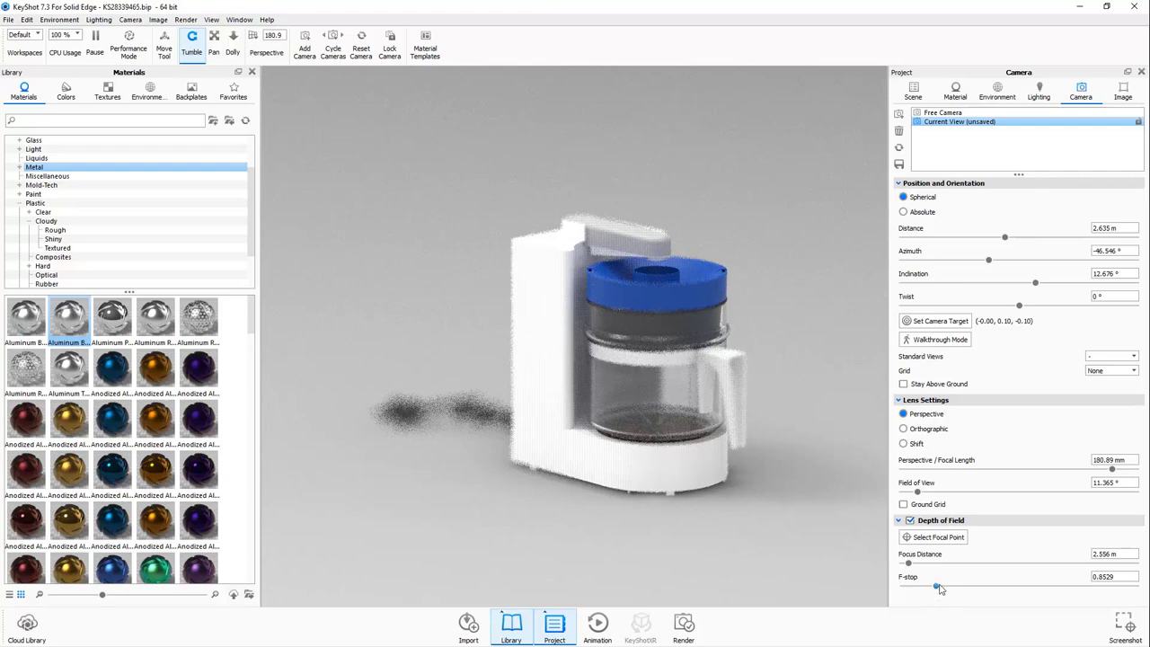
left_click_drag(938, 586, 974, 588)
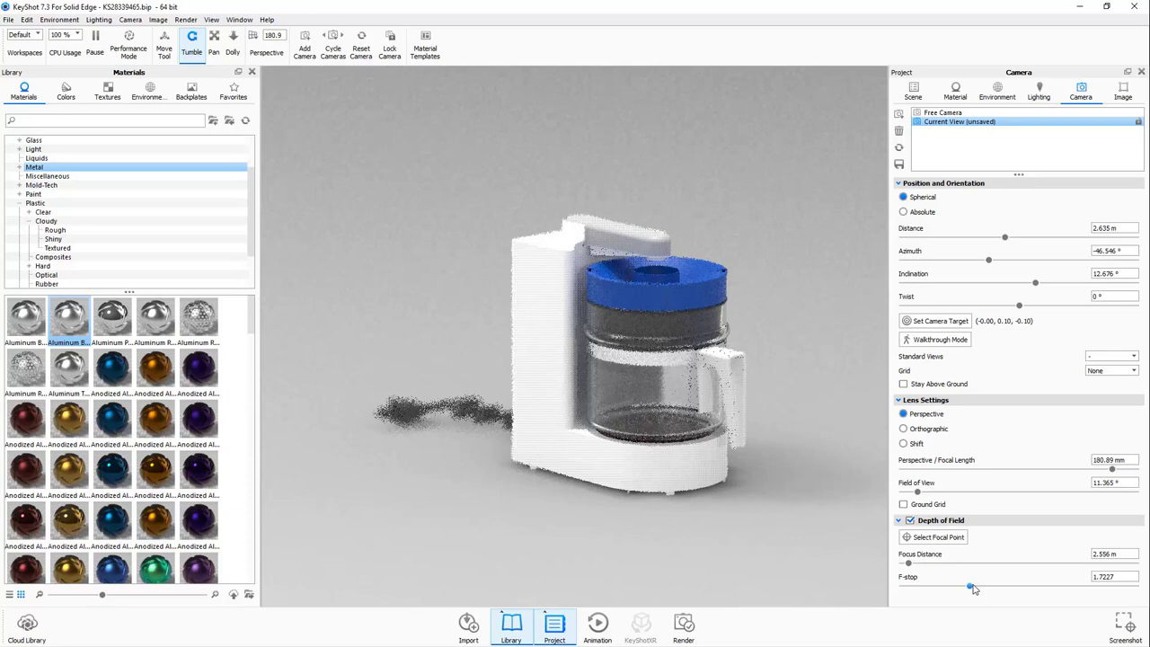
left_click_drag(974, 588, 997, 588)
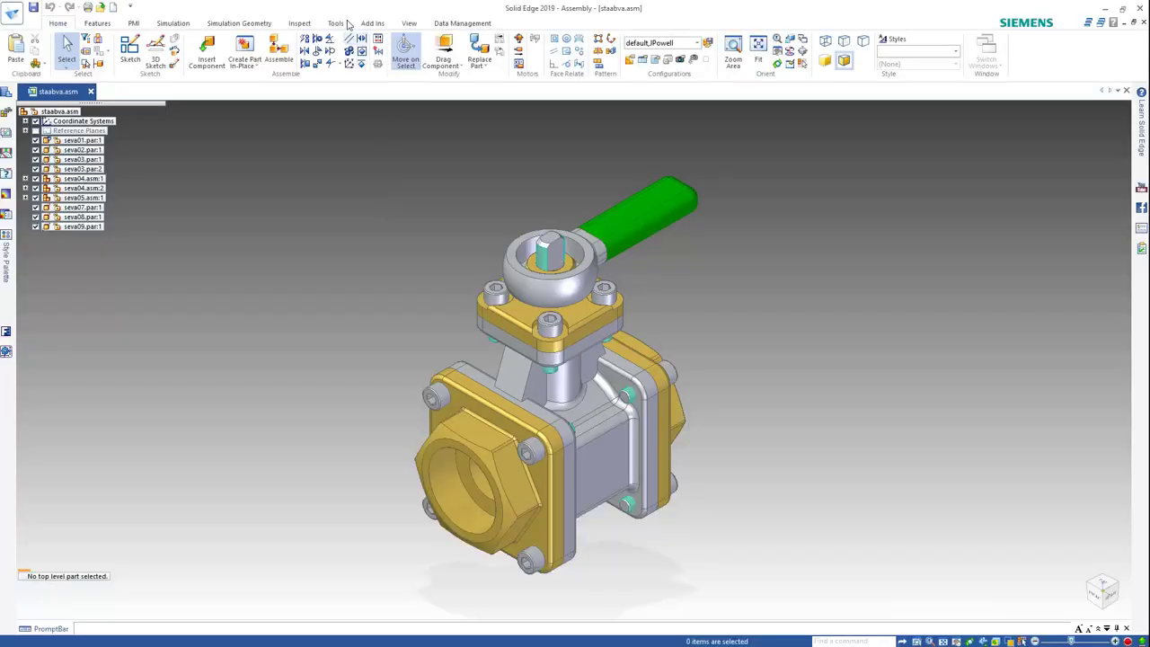
From Solid Edge, launch KeyShot Render for the staabva.asm assembly and open the Ball Valve rendering scene, dismissing the Studios notice.
left_click(337, 23)
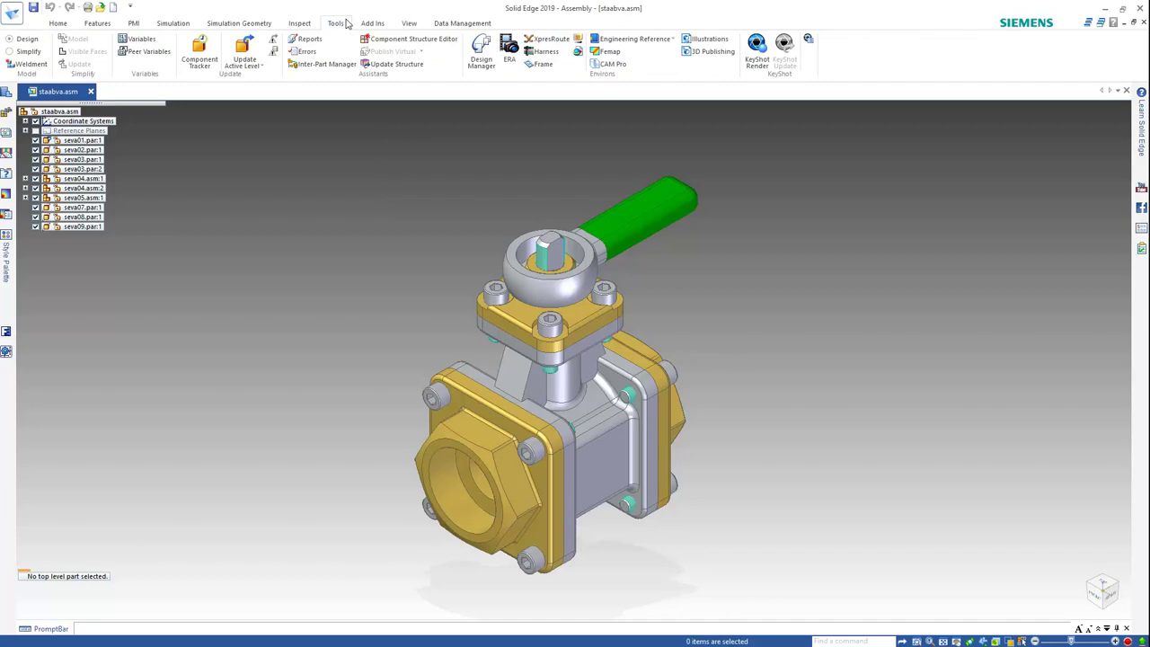
left_click(757, 49)
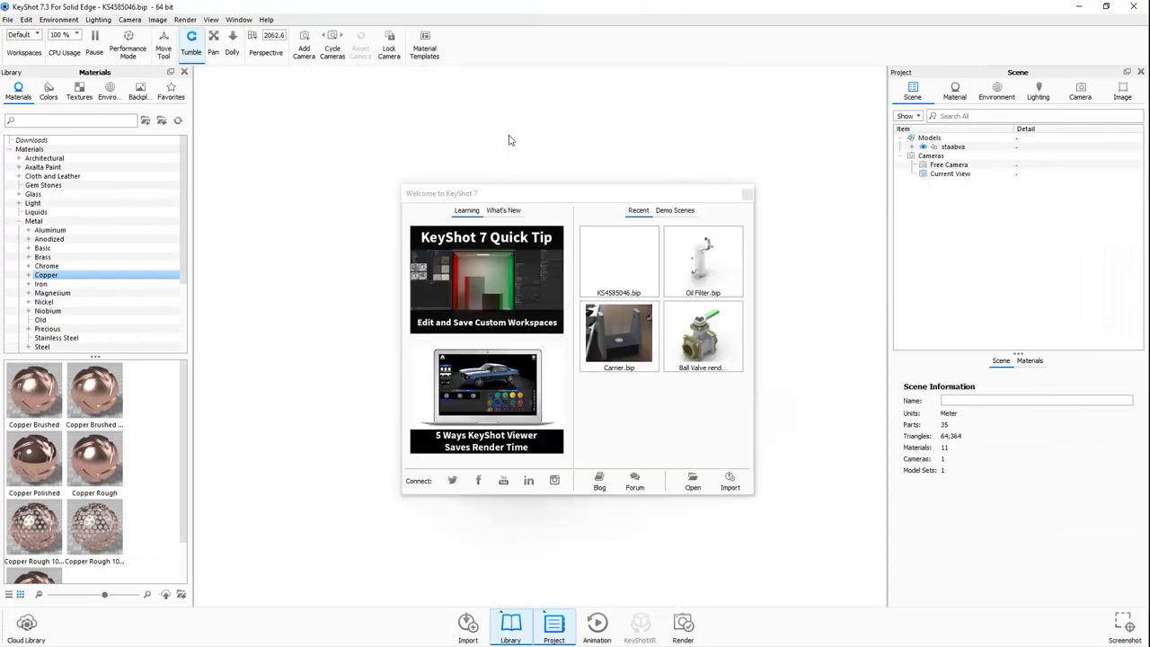
left_click(726, 351)
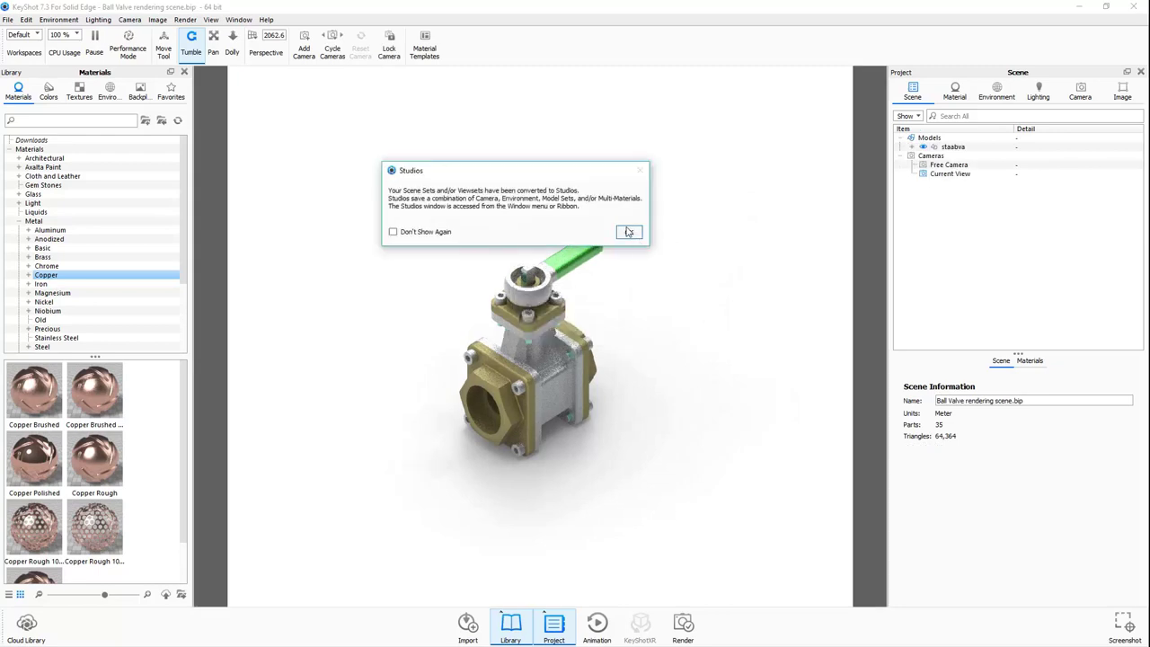
left_click(628, 234)
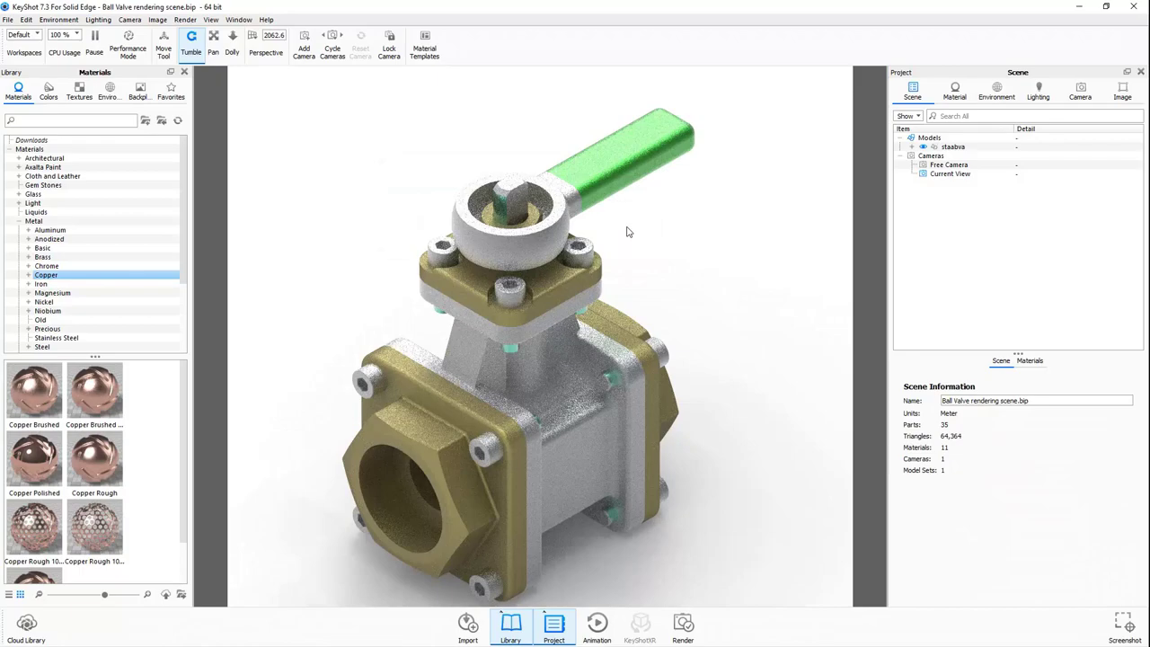
Apply Brass Brushed from the metal library to the ball valve's hexagonal end caps and upper flange.
left_click_drag(639, 231, 713, 180)
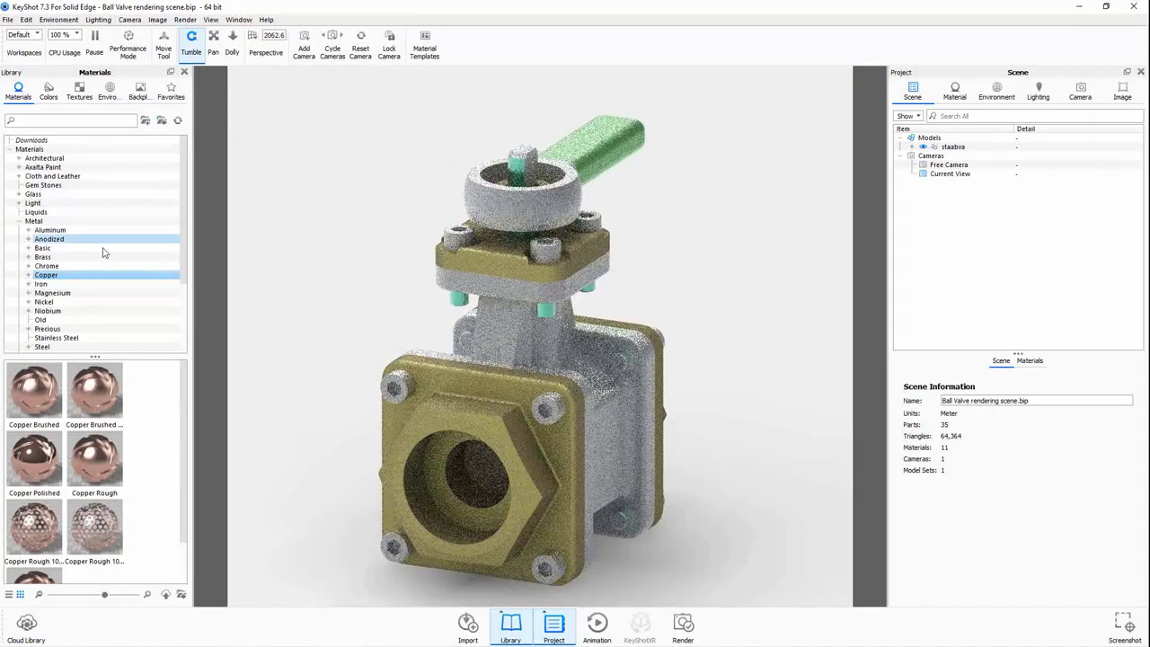
left_click(19, 221)
left_click(19, 221)
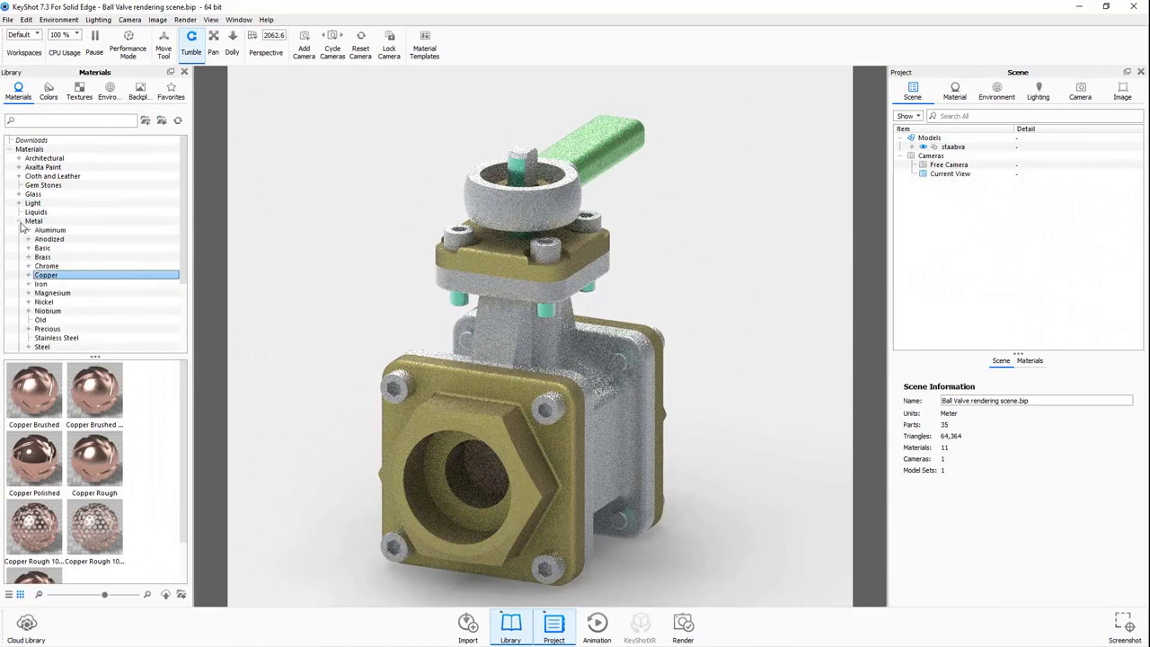
left_click(47, 257)
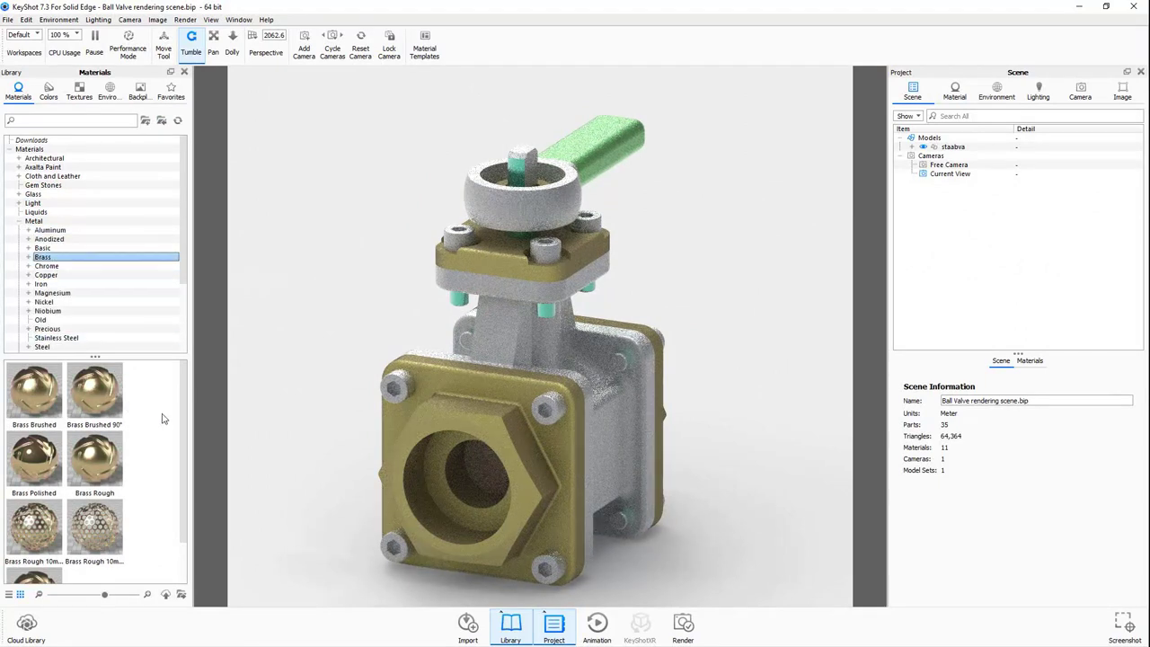
left_click_drag(34, 391, 449, 408)
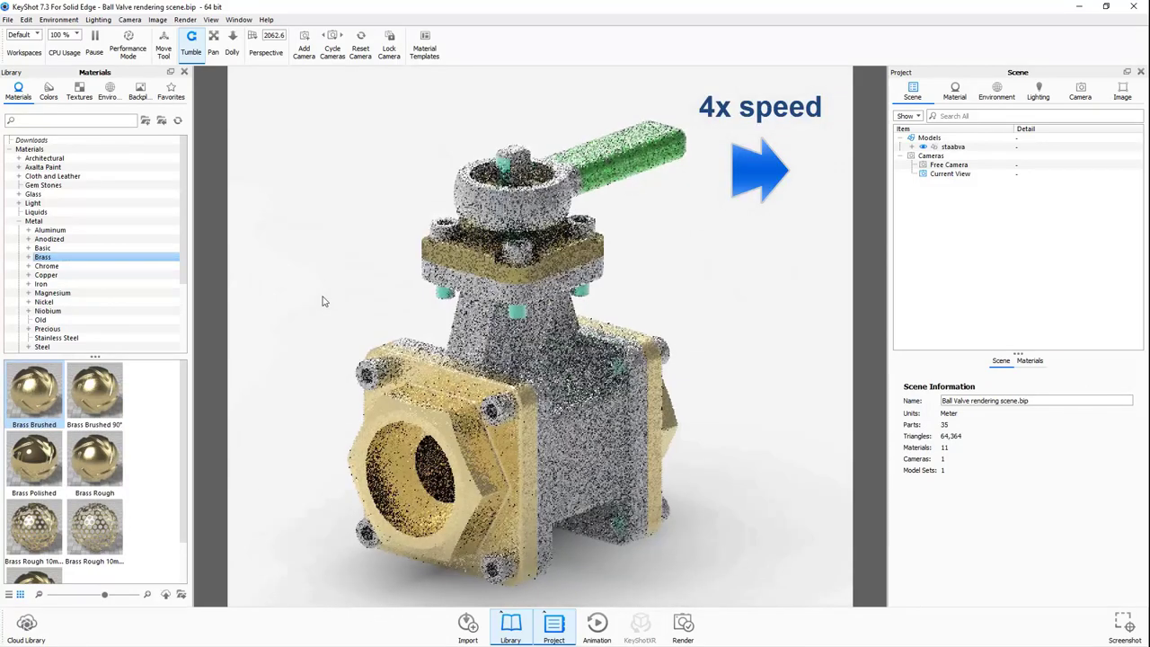
left_click_drag(34, 390, 503, 431)
left_click(778, 360)
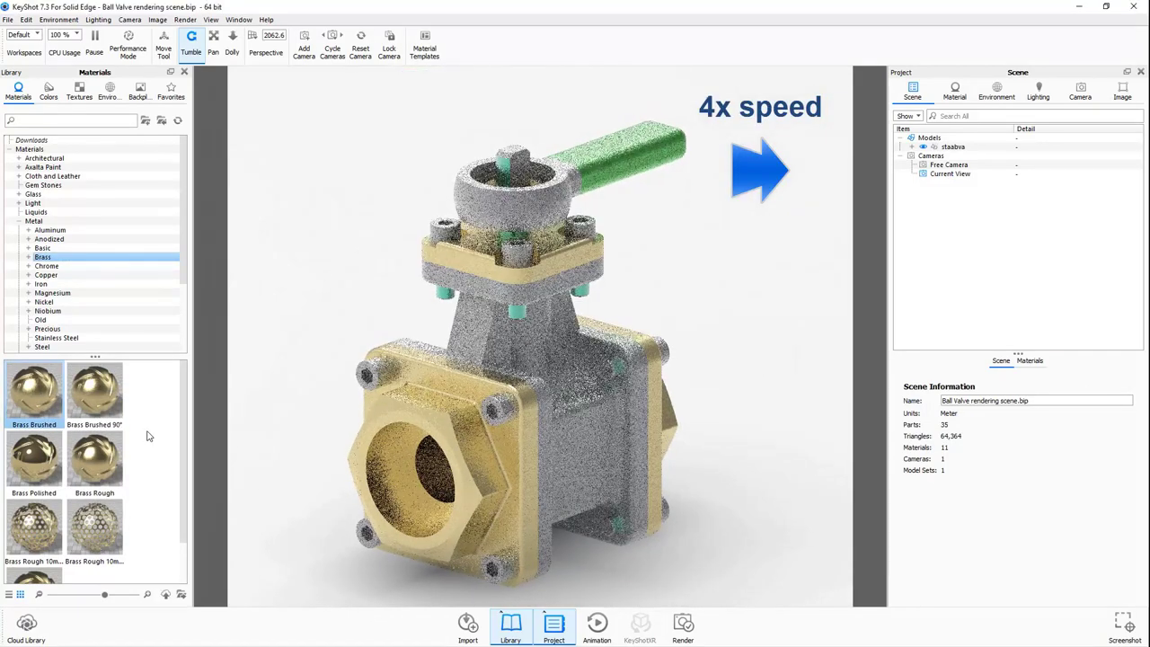
Replace the brass on the end caps and upper flange with Brass Rough, and link it to the olive-coloured part inside the collar.
left_click_drag(94, 458, 479, 390)
left_click(955, 90)
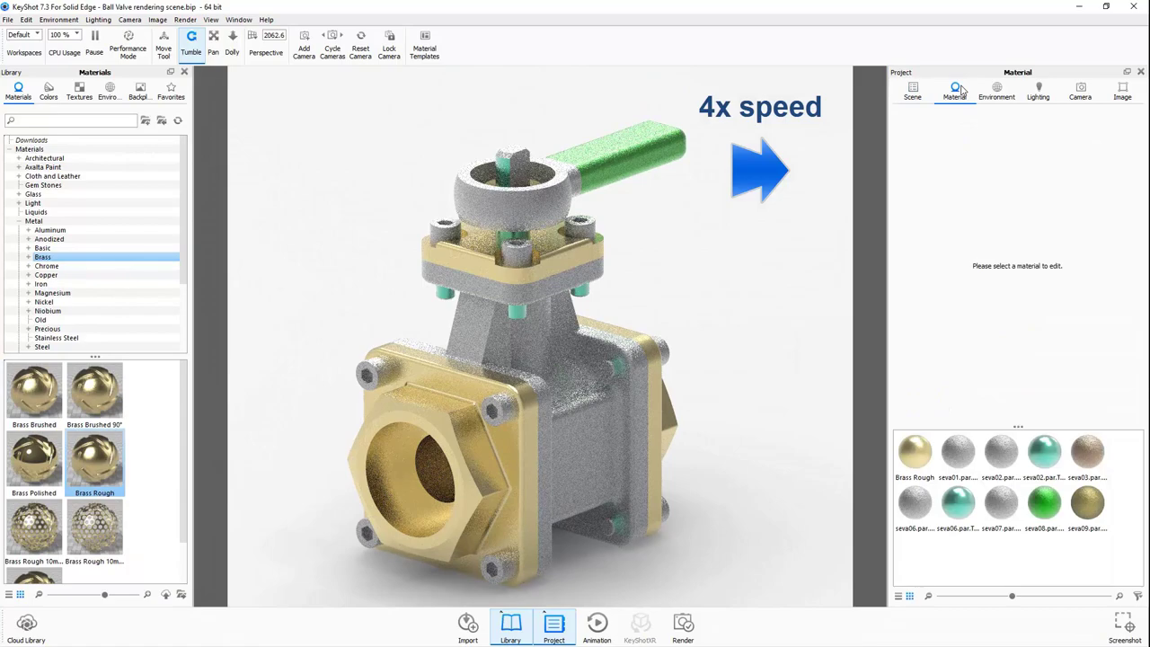
scroll(688, 213, "up", 3)
left_click_drag(94, 458, 485, 404)
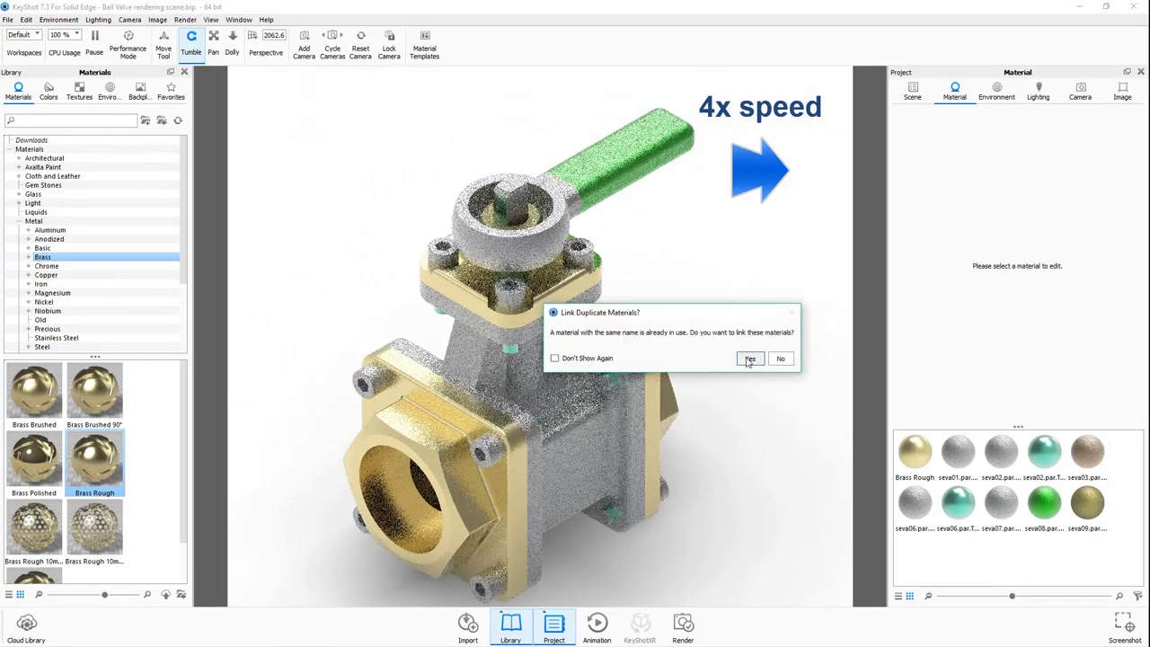
left_click(750, 359)
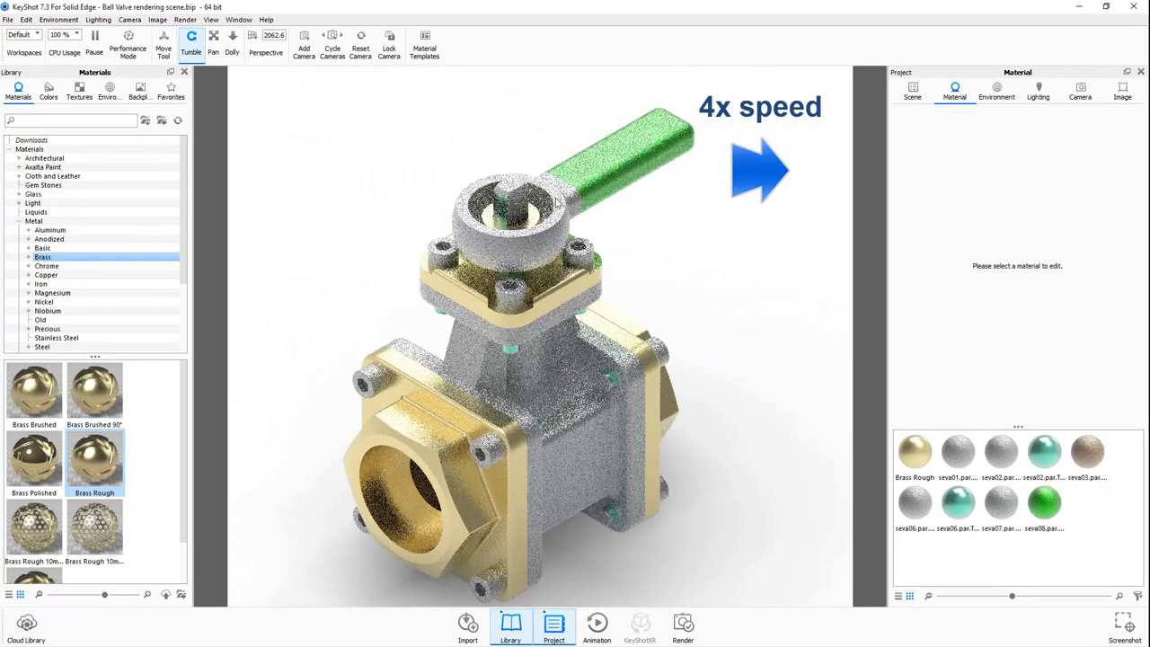
Apply Aluminum Rough to the valve's main body and the second brushed aluminum variant to the teal stem and bolt ends.
left_click(83, 231)
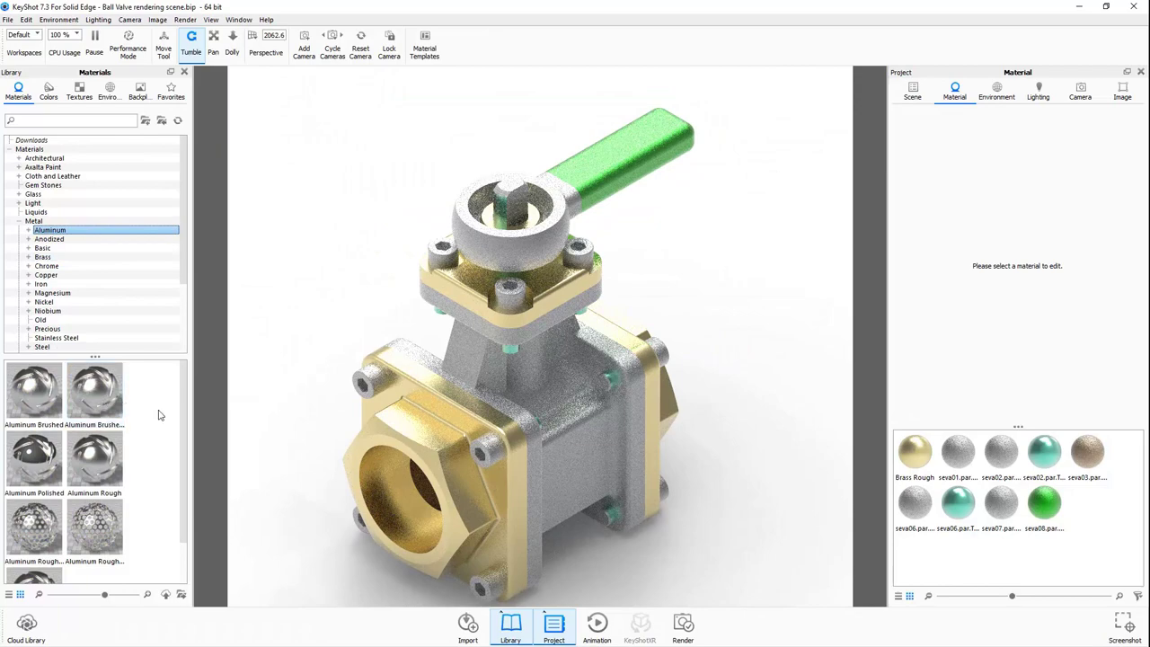
left_click_drag(94, 458, 557, 404)
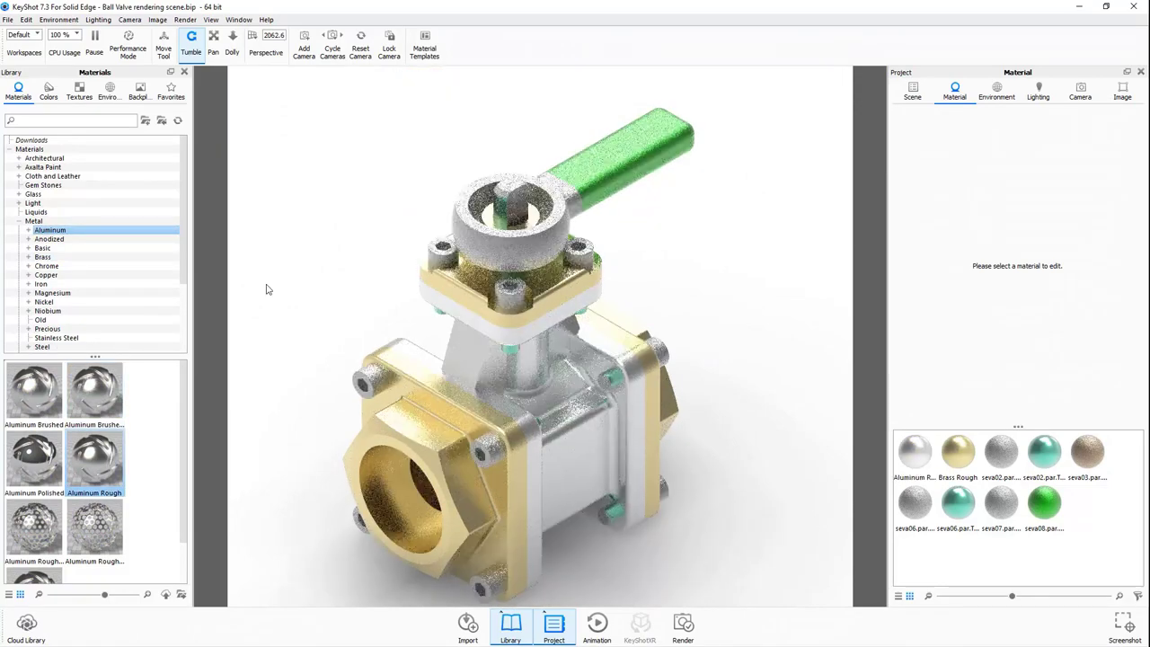
mouse_move(90, 409)
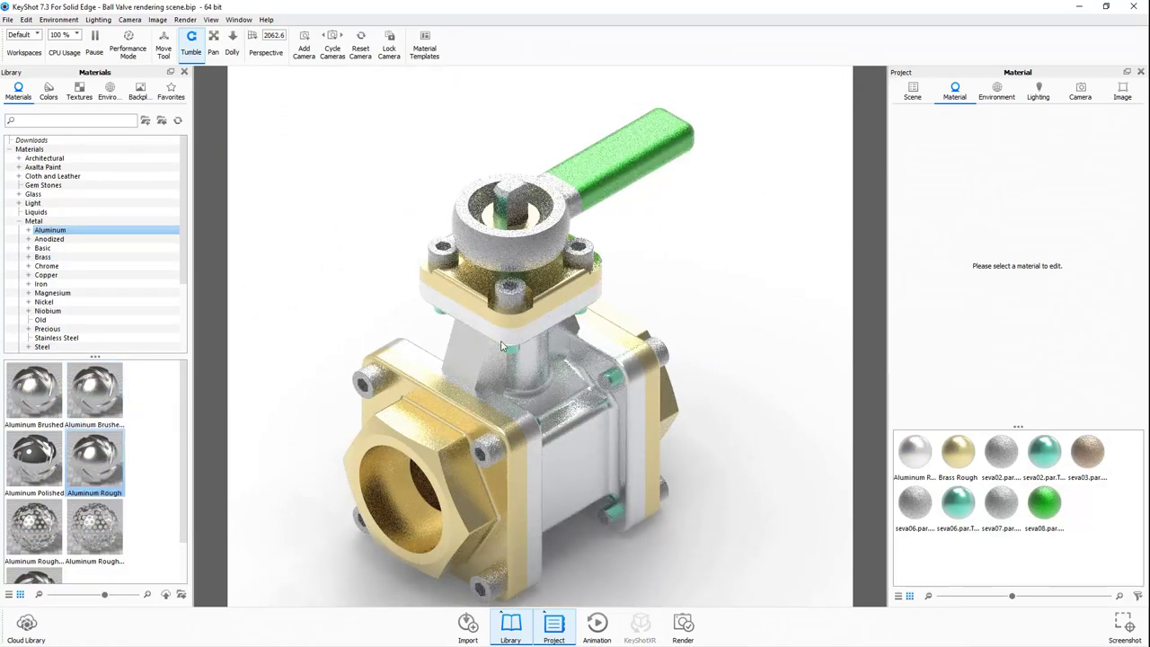
scroll(467, 319, "up", 5)
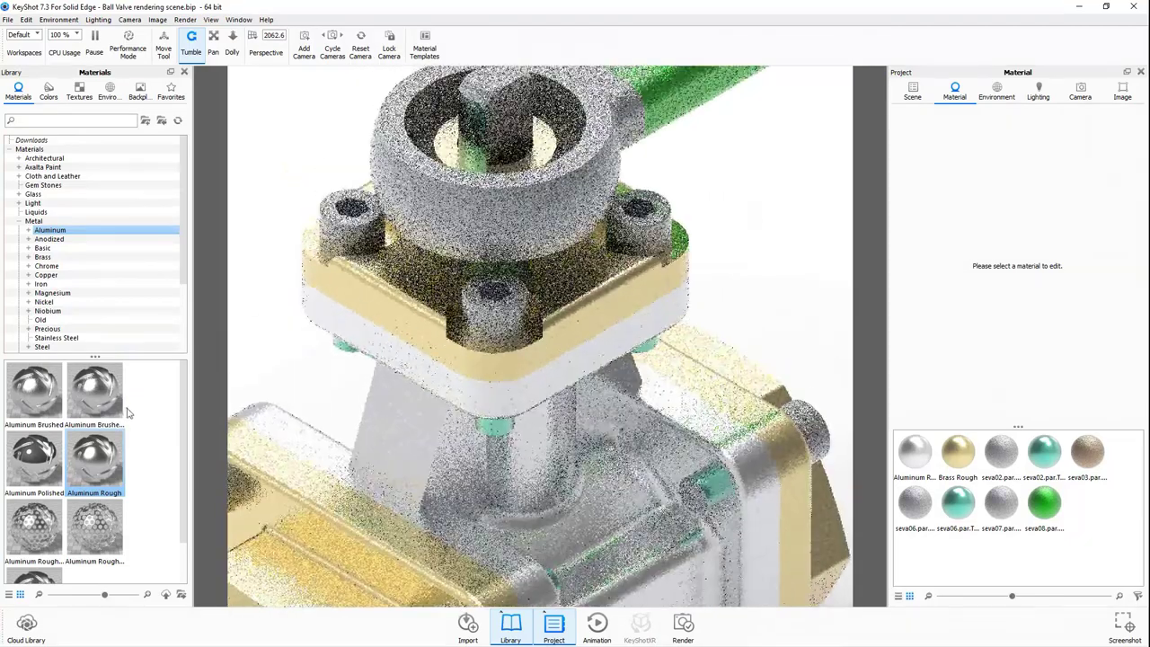
mouse_move(94, 390)
left_mouse_down()
mouse_move(503, 436)
mouse_move(485, 144)
left_mouse_up()
left_click(744, 358)
scroll(465, 359, "down", 5)
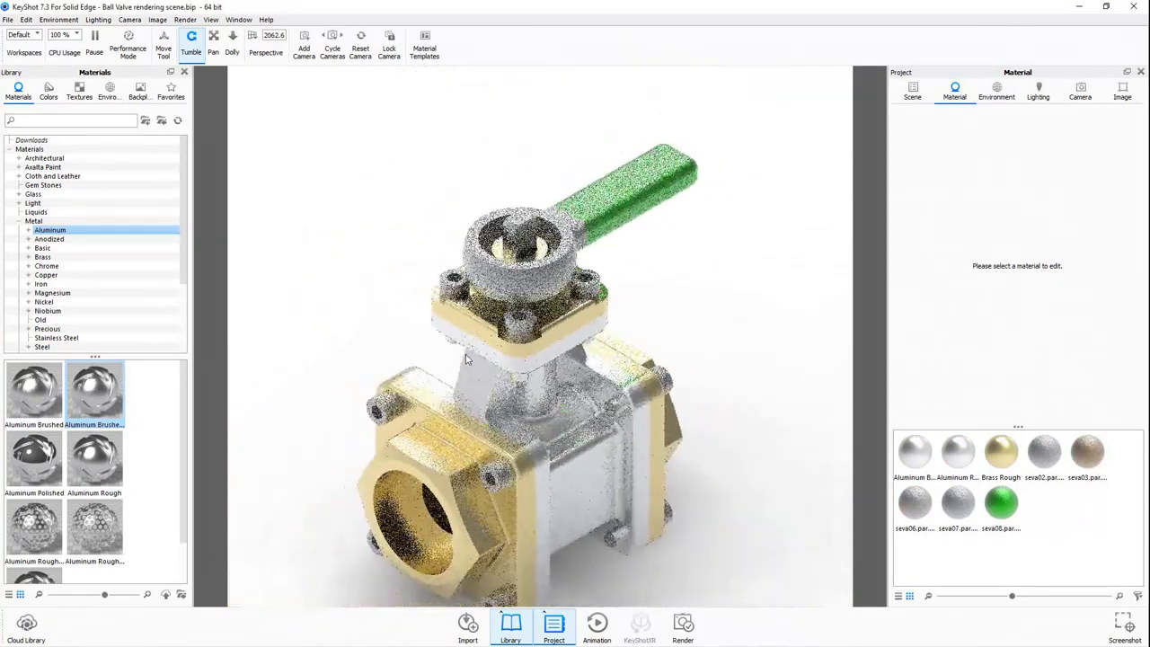
Apply the Walnut material from the traditional woods to the valve's green handle.
scroll(102, 328, "down", 3)
scroll(89, 309, "down", 1)
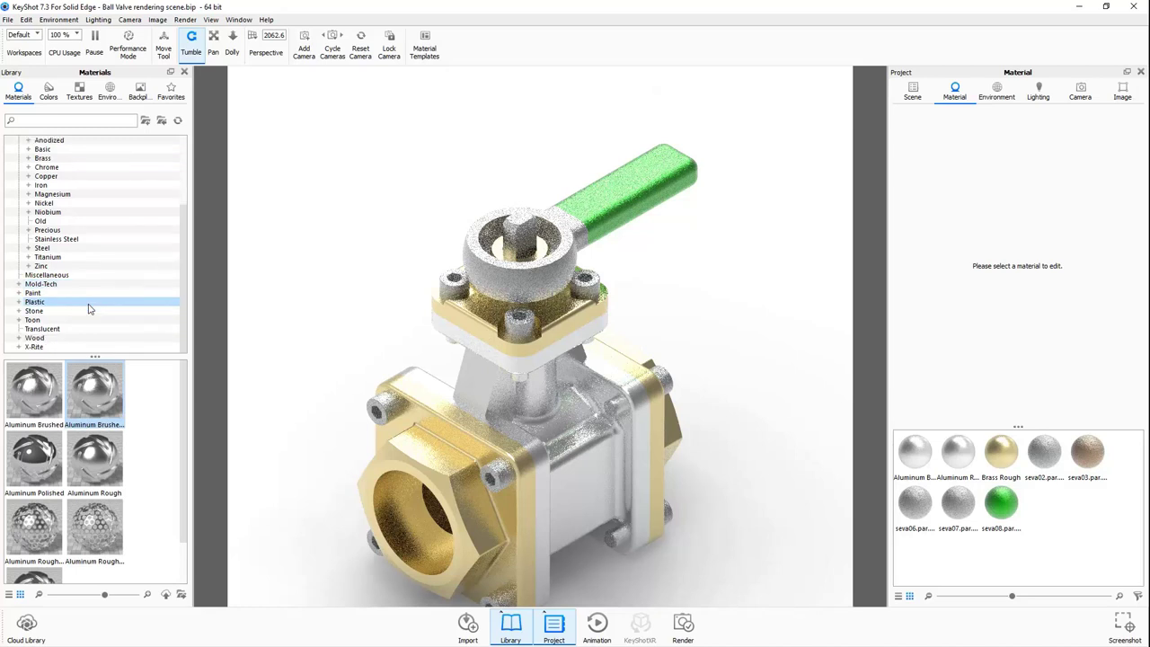
left_click(36, 337)
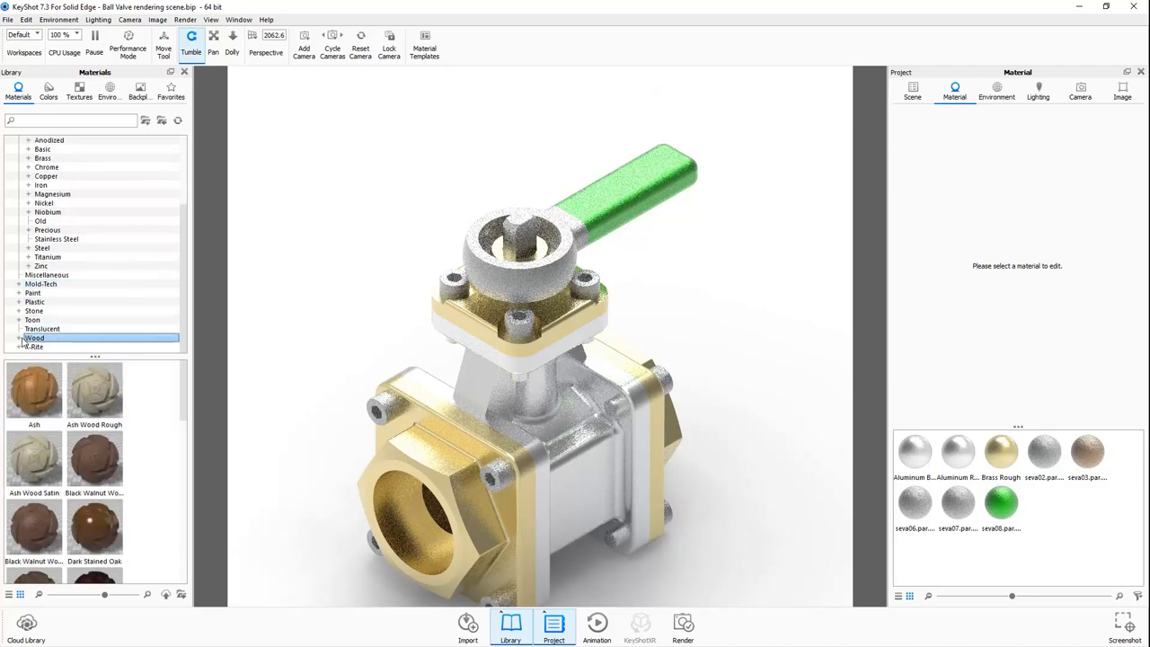
double_click(54, 338)
scroll(72, 340, "down", 1)
left_click(77, 338)
scroll(144, 387, "down", 2)
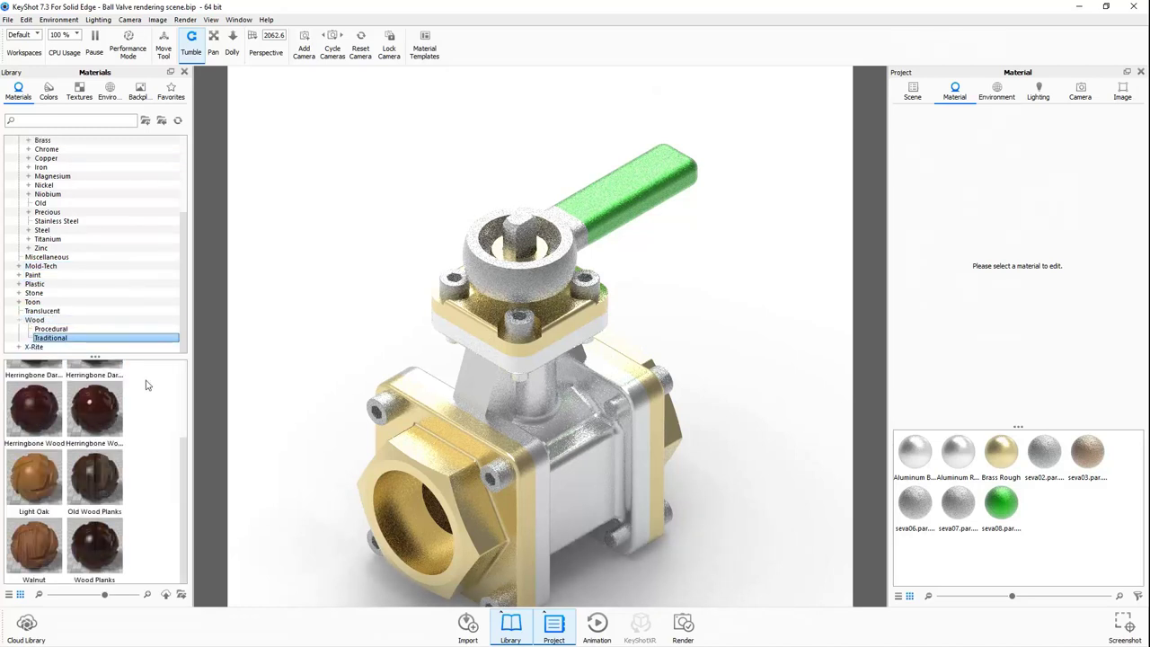
left_click_drag(43, 553, 629, 193)
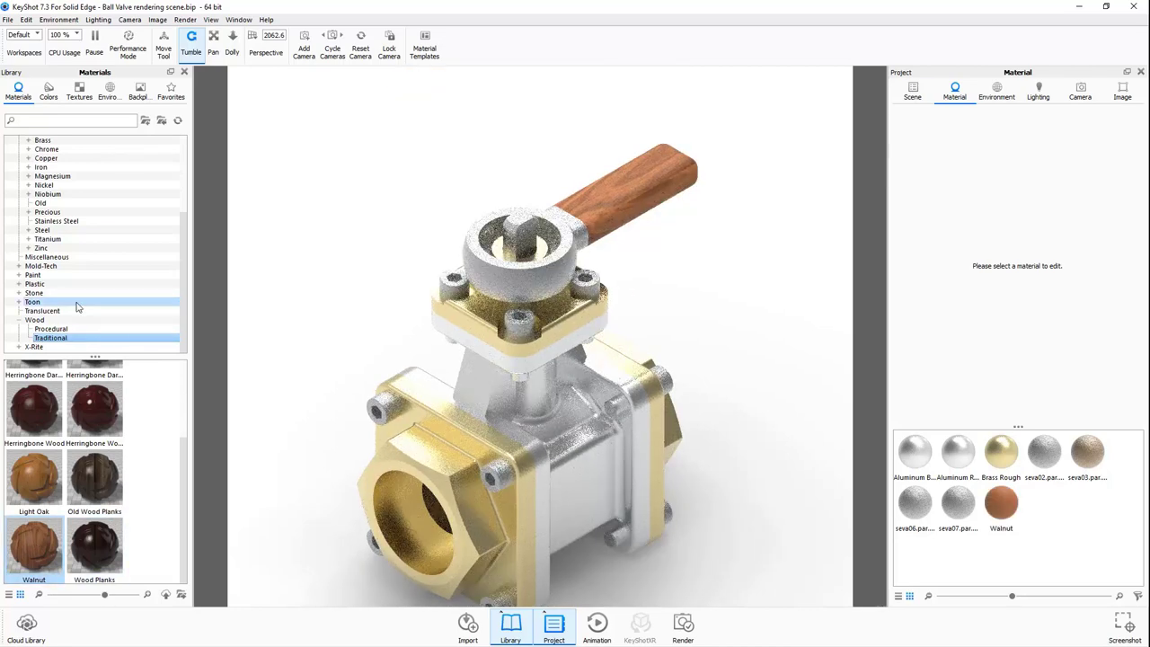
Apply Steel Brushed from the metal library to the round collar at the base of the valve's handle.
left_click(42, 230)
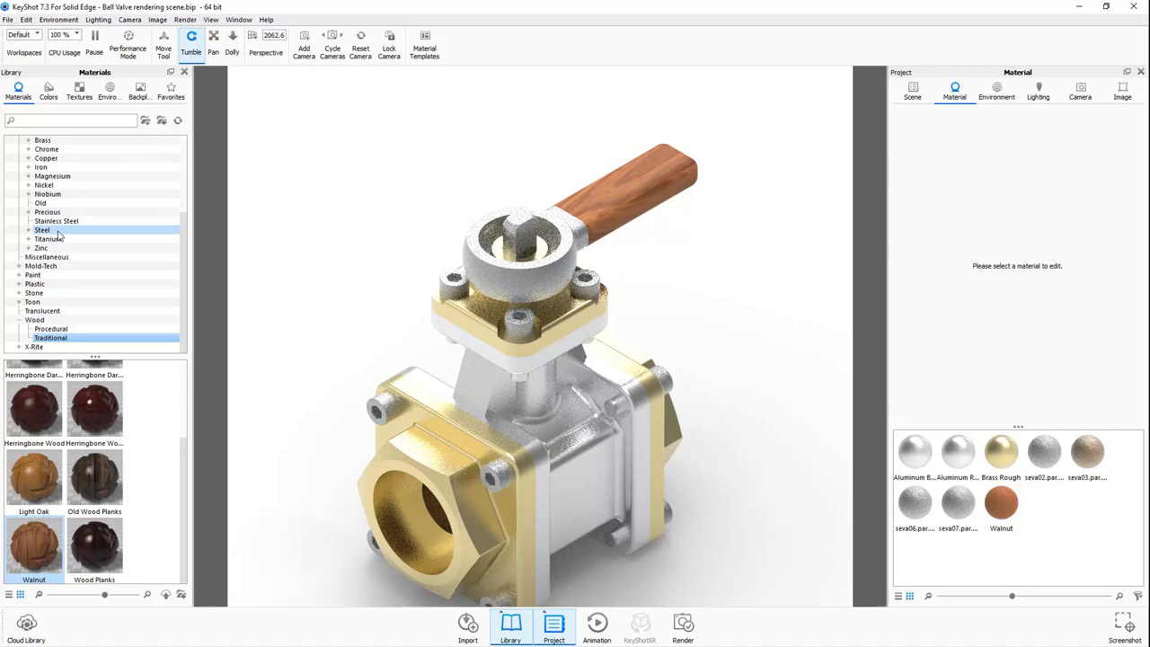
scroll(157, 459, "up", 1)
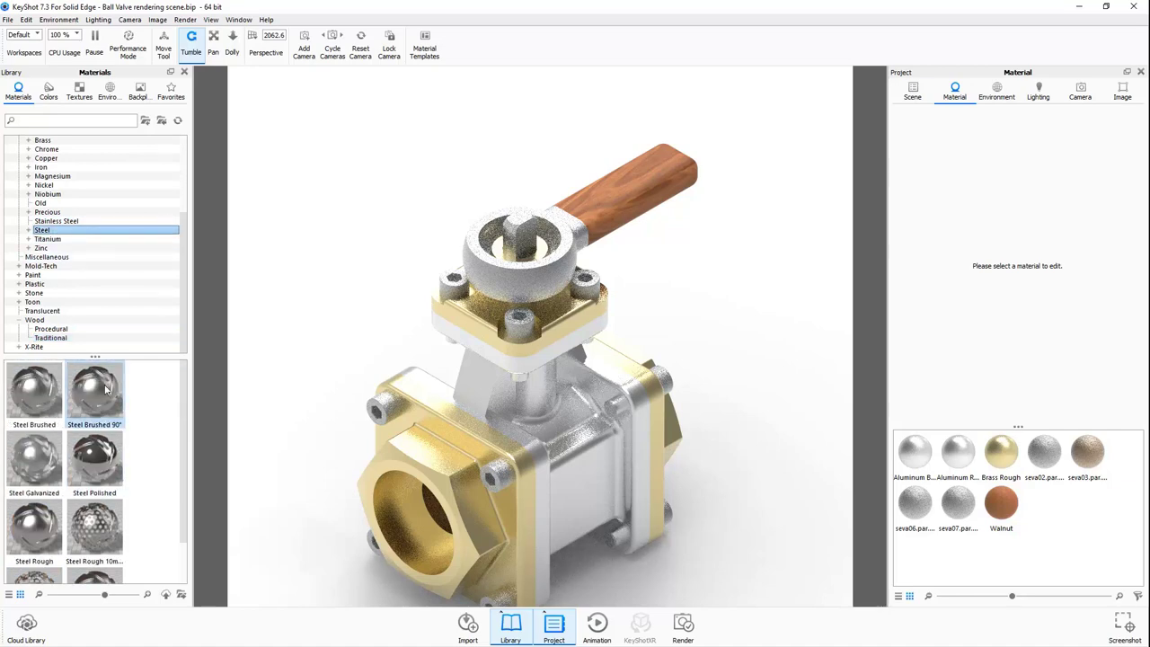
mouse_move(34, 391)
left_mouse_down()
mouse_move(539, 404)
mouse_move(534, 277)
left_mouse_up()
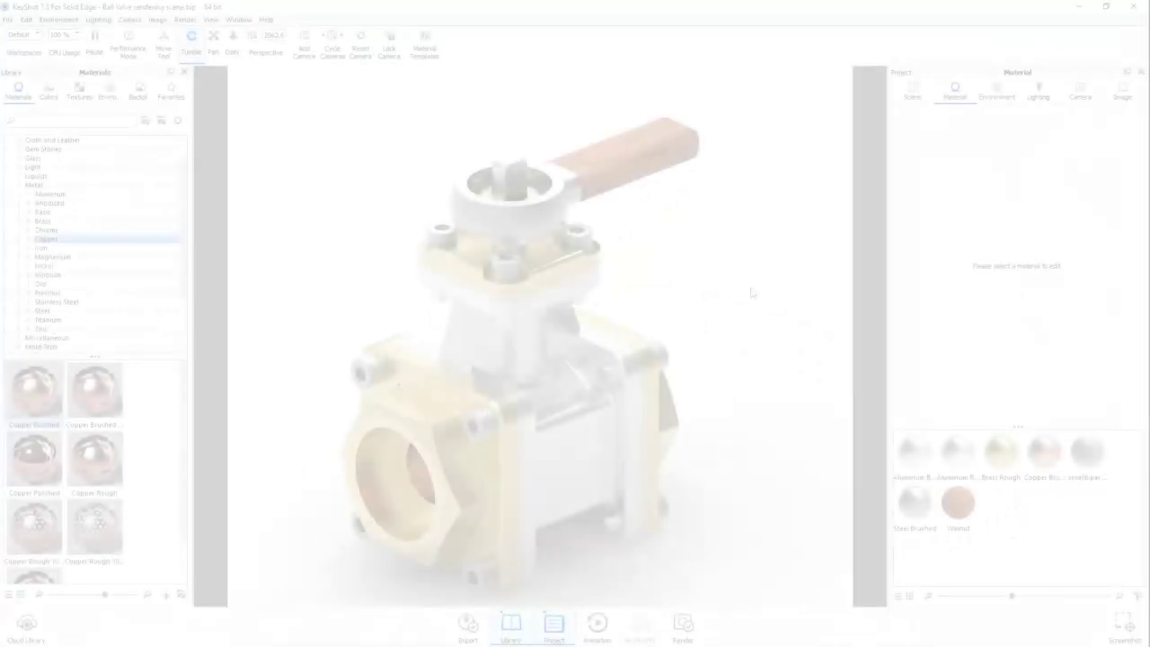
Set a rounded edge radius of 0.0005 m for the whole staabva assembly.
left_click(914, 90)
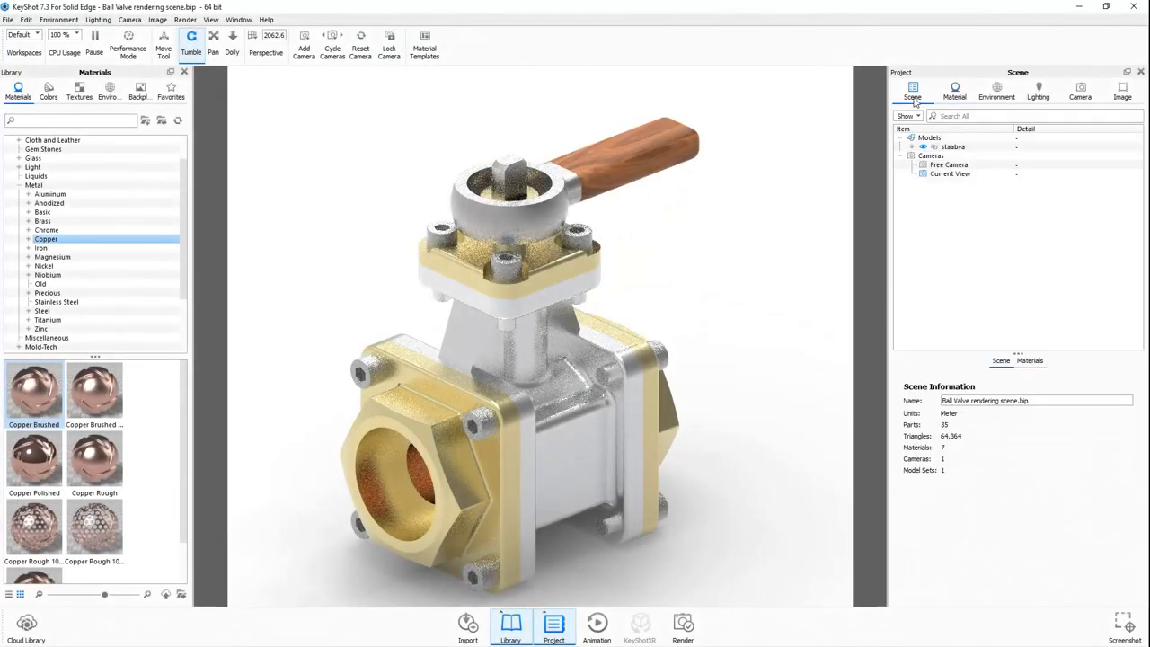
left_click(950, 150)
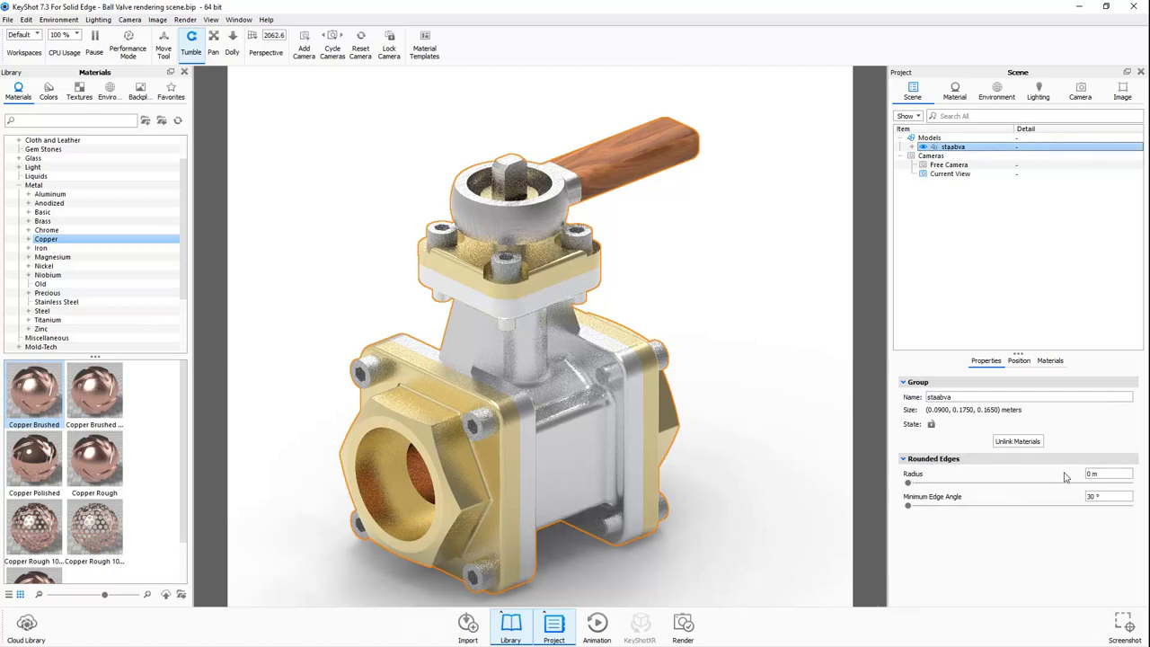
key("Right")
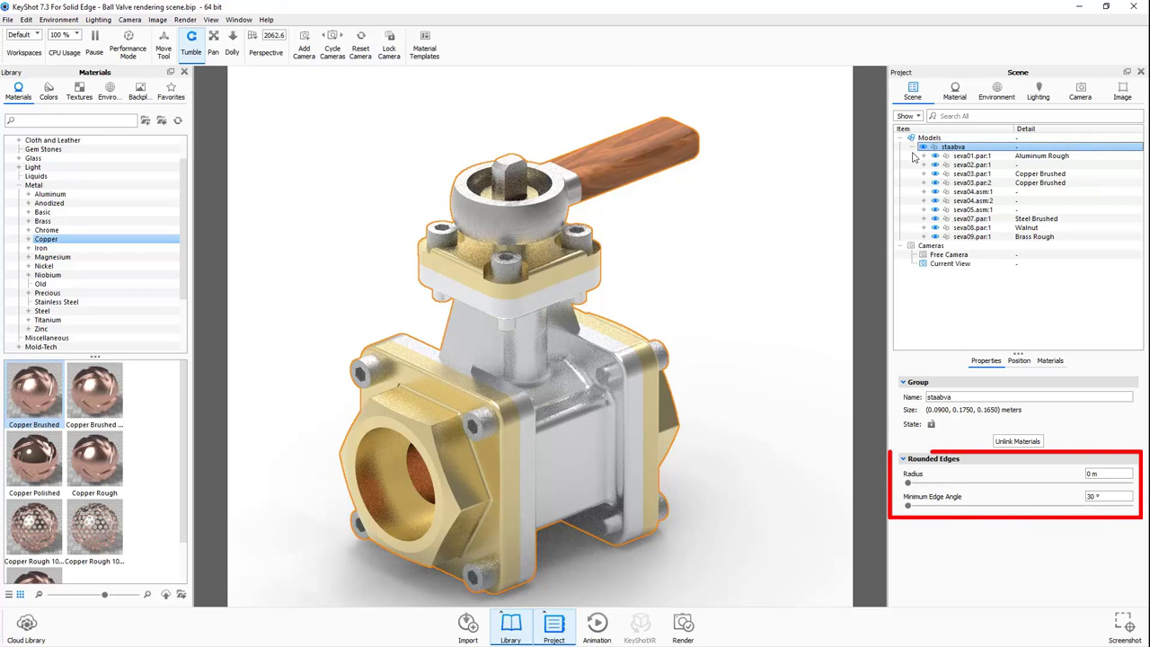
left_click(1105, 473)
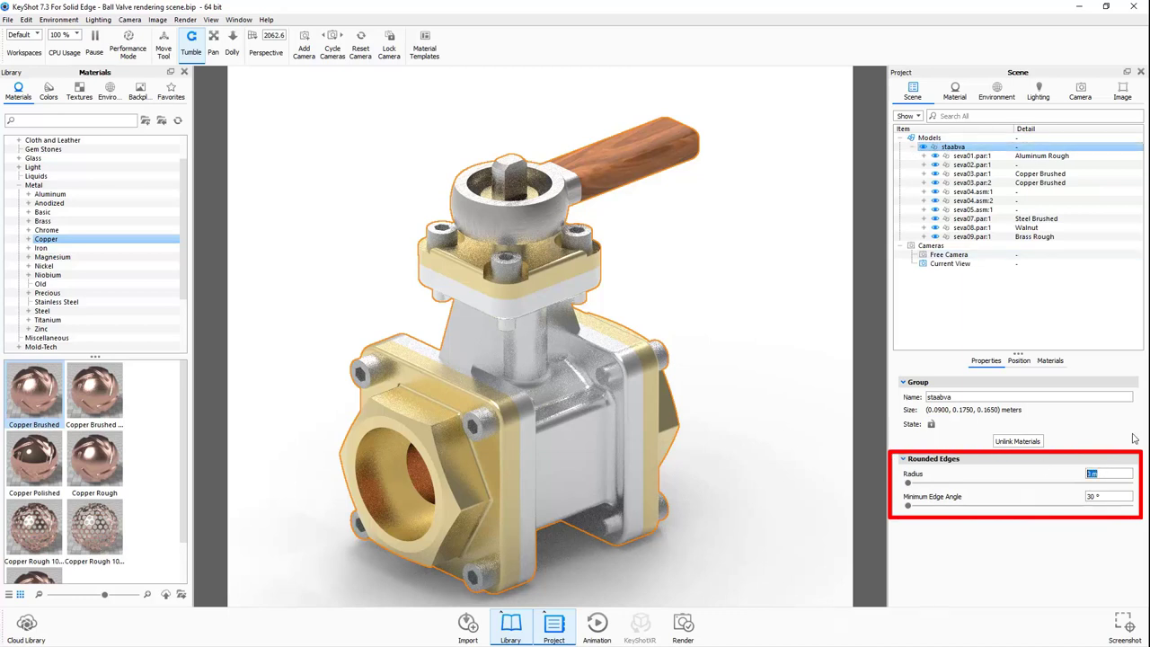
type("0.")
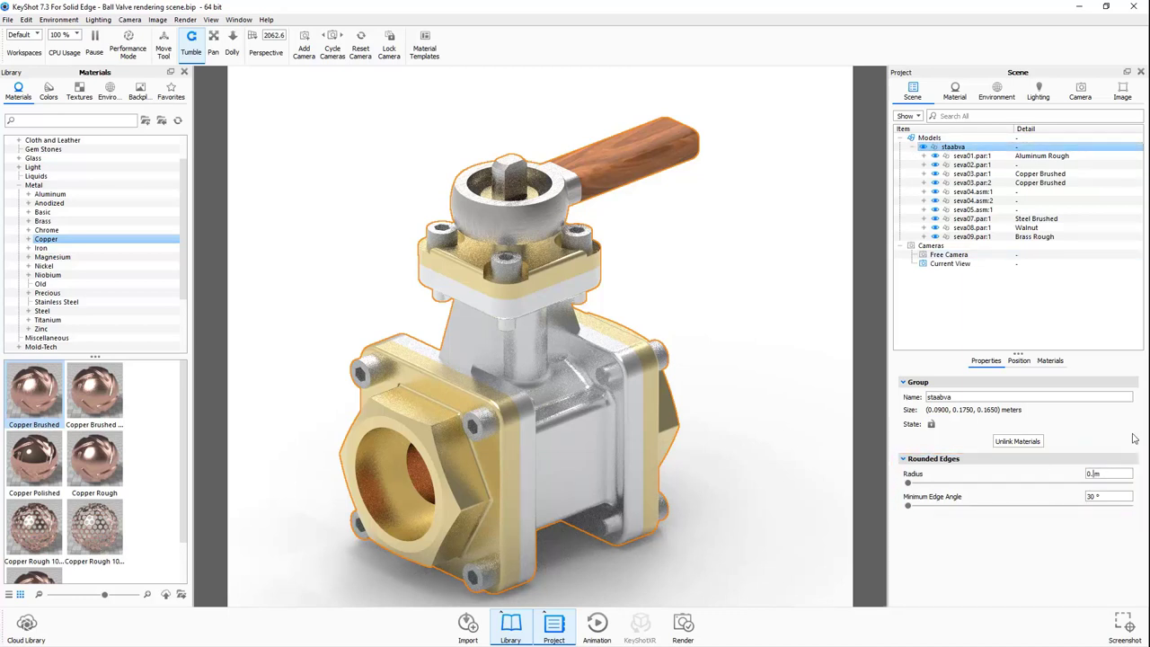
type("0005")
key("Return")
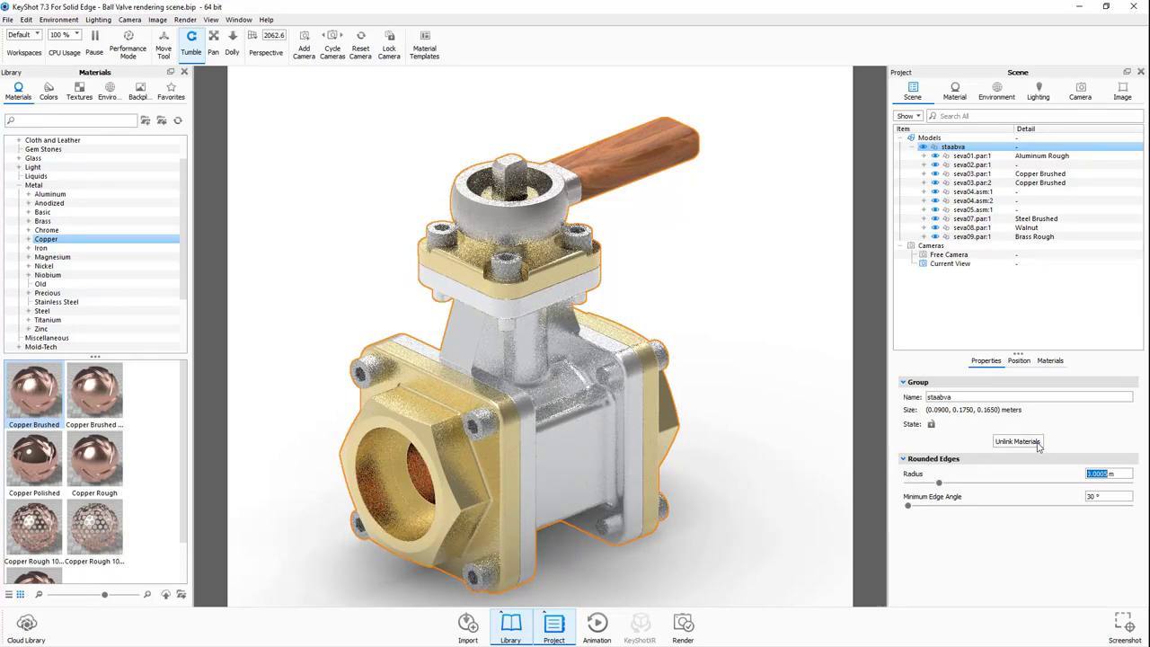
left_click(1028, 537)
left_click(757, 330)
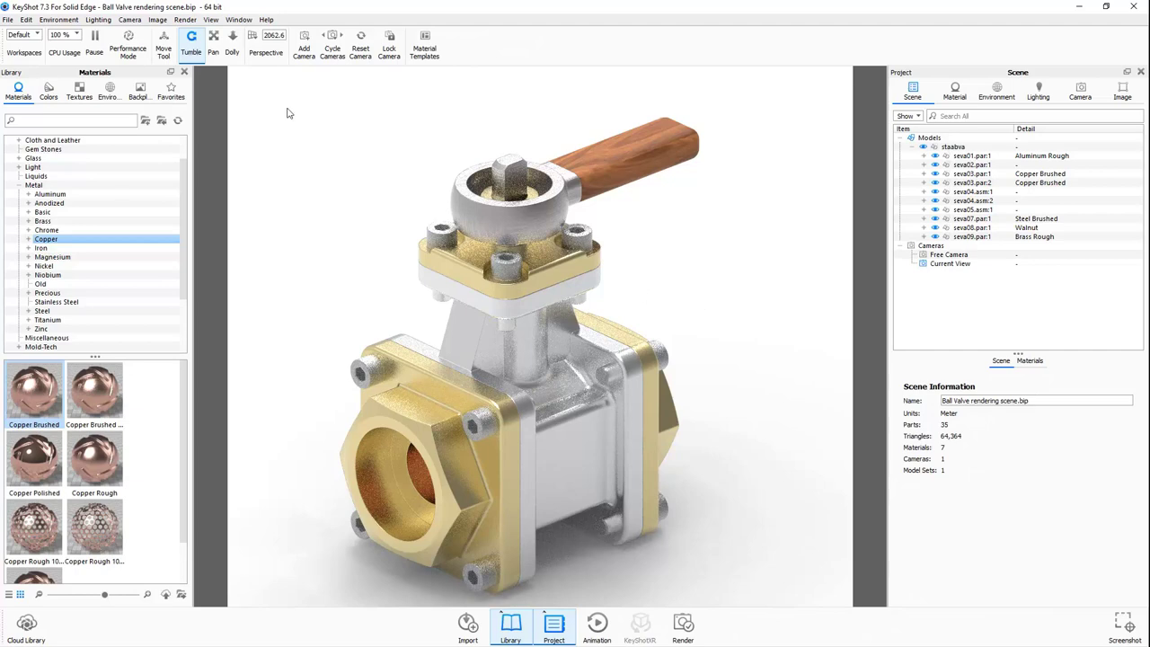
Apply the Light Tent Enclosed 4K environment from the library to the scene.
left_click(106, 93)
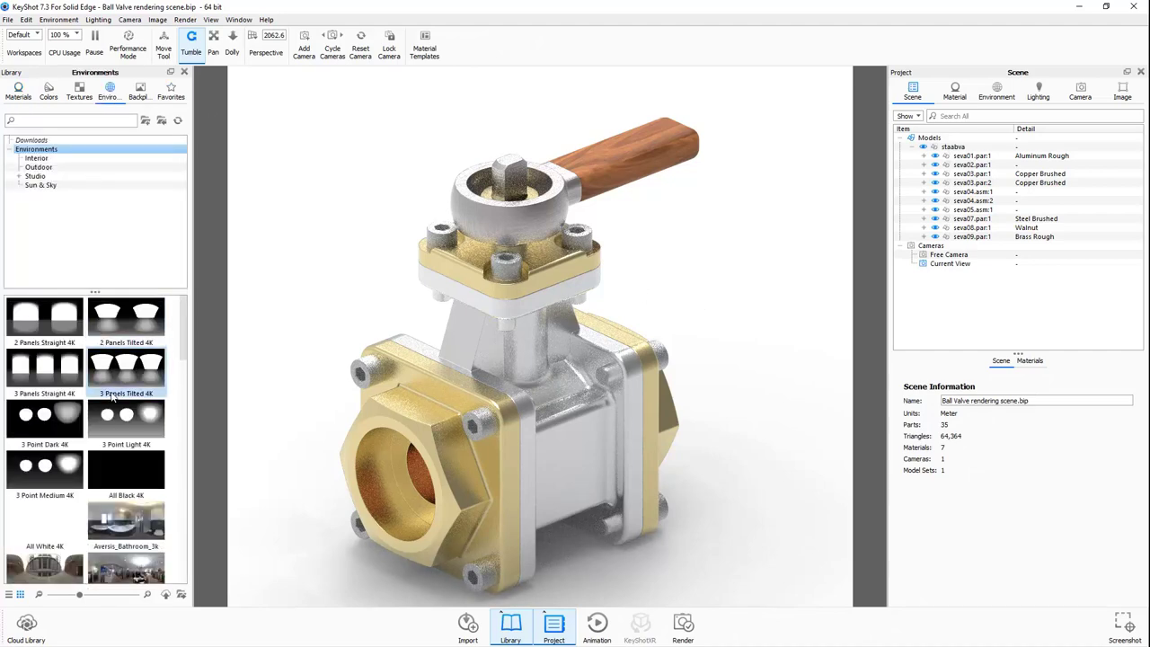
scroll(126, 395, "down", 5)
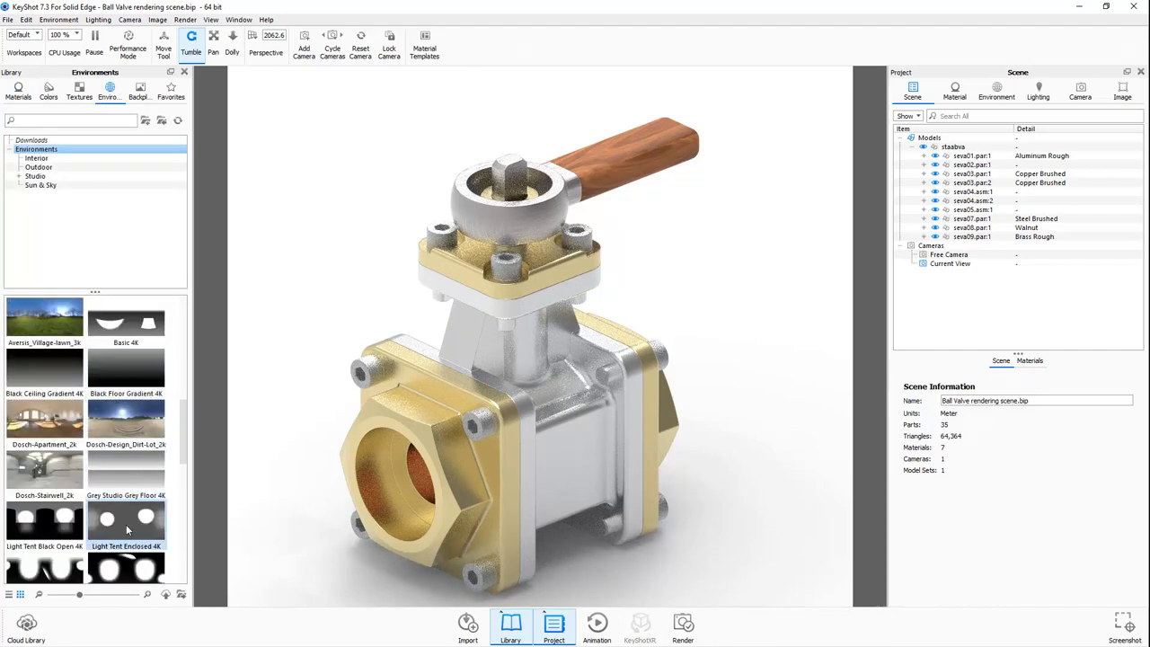
mouse_move(127, 530)
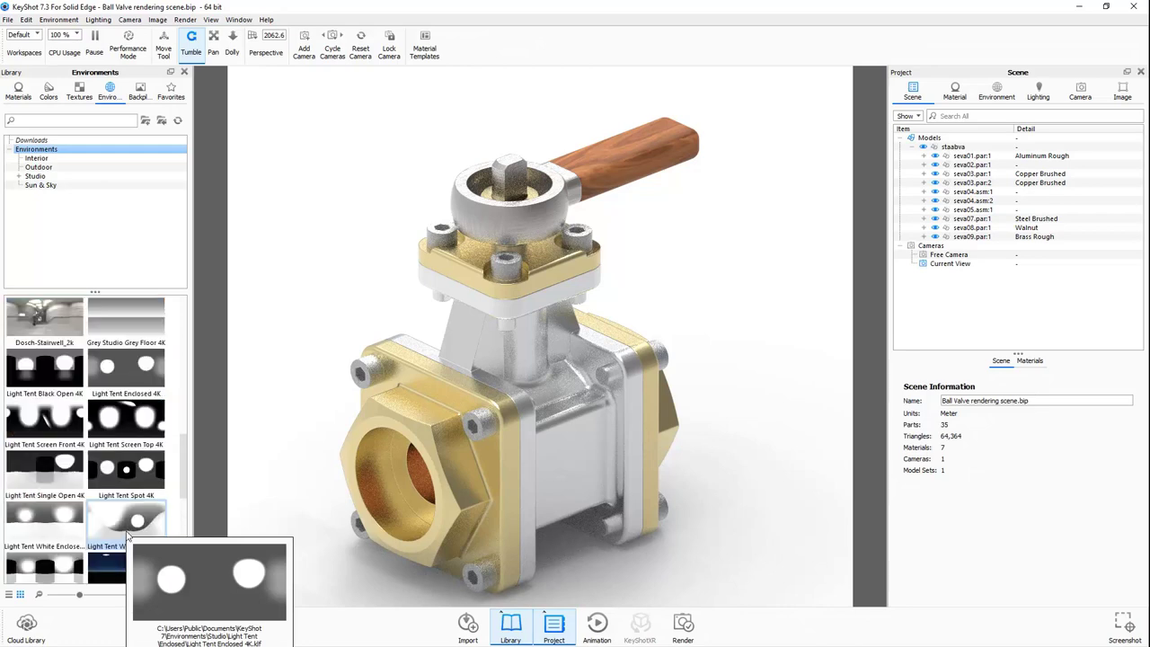
scroll(125, 525, "down", 3)
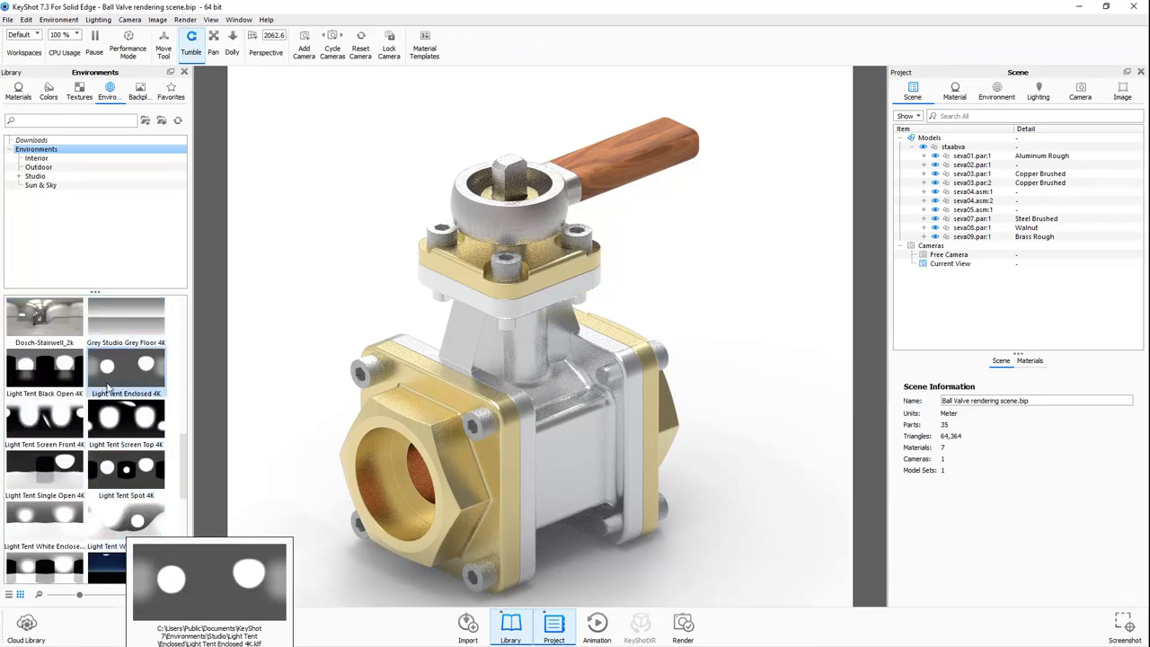
left_click_drag(107, 387, 284, 248)
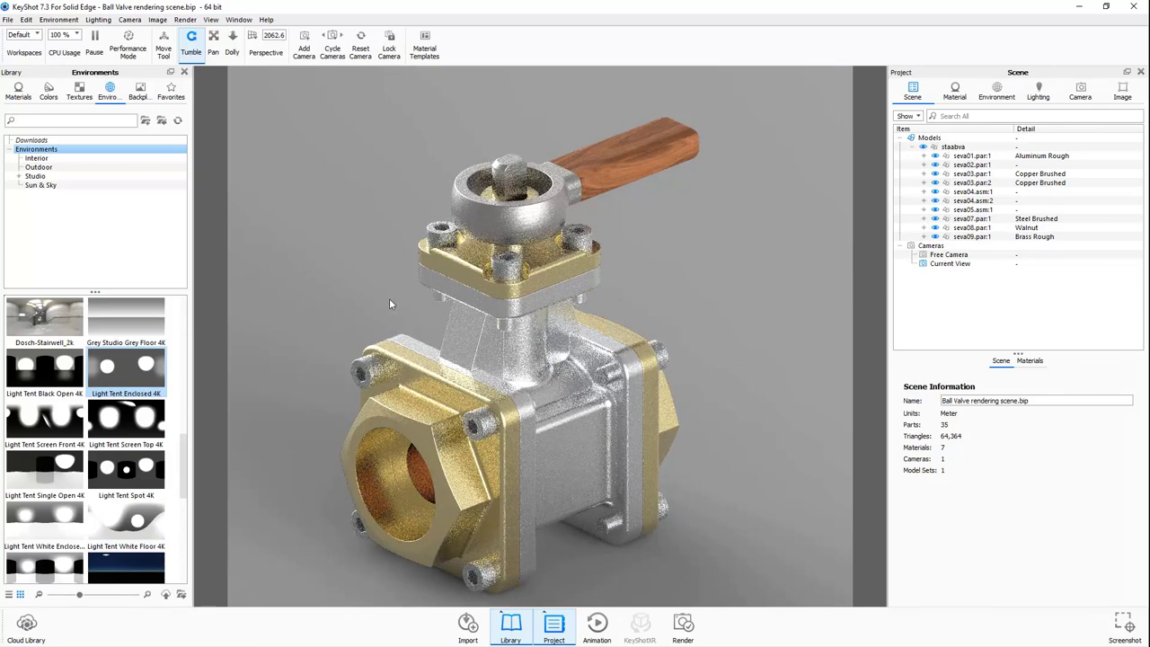
Set the lighting environment's brightness to 1.082.
scroll(390, 299, "down", 5)
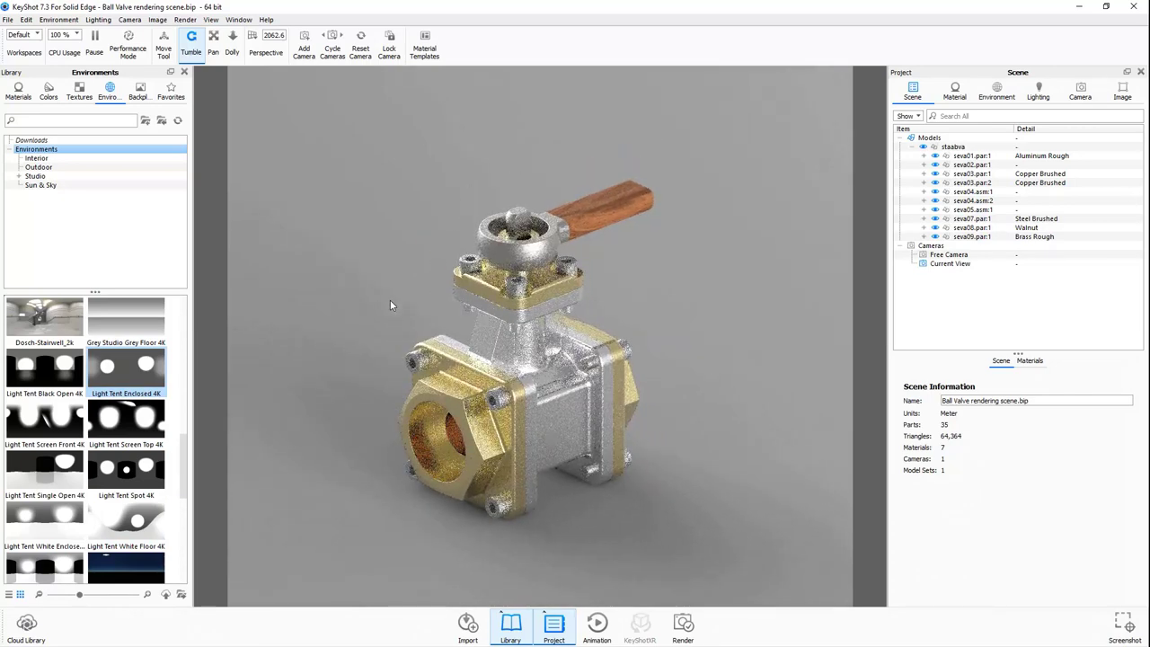
left_click(999, 92)
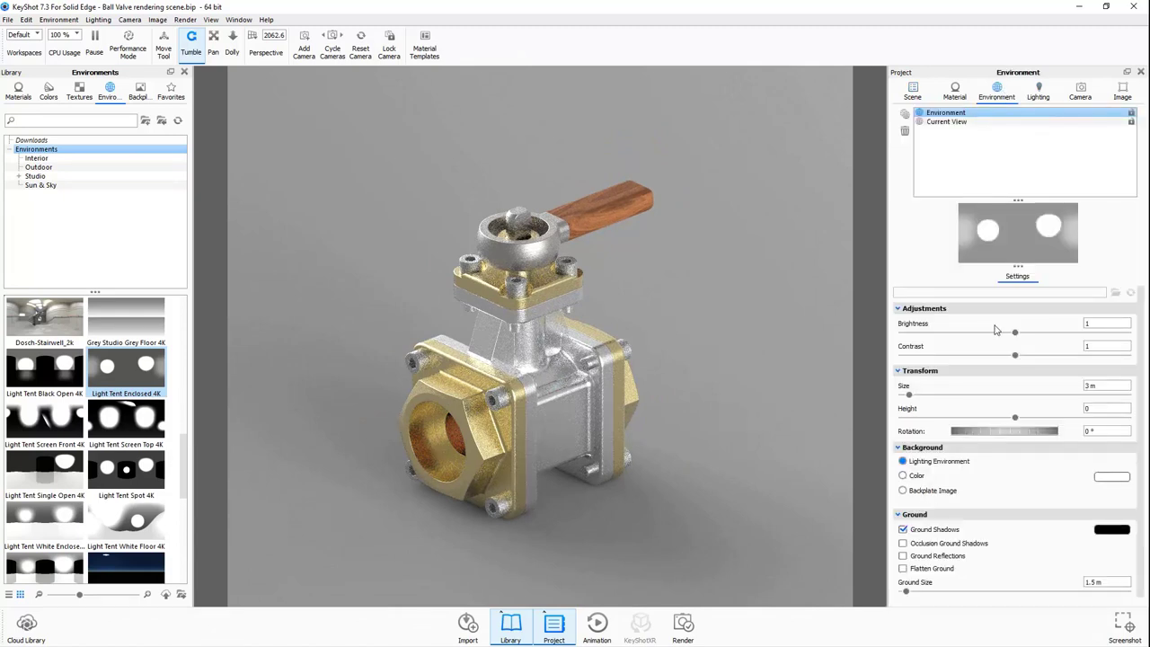
left_click_drag(1015, 332, 1028, 336)
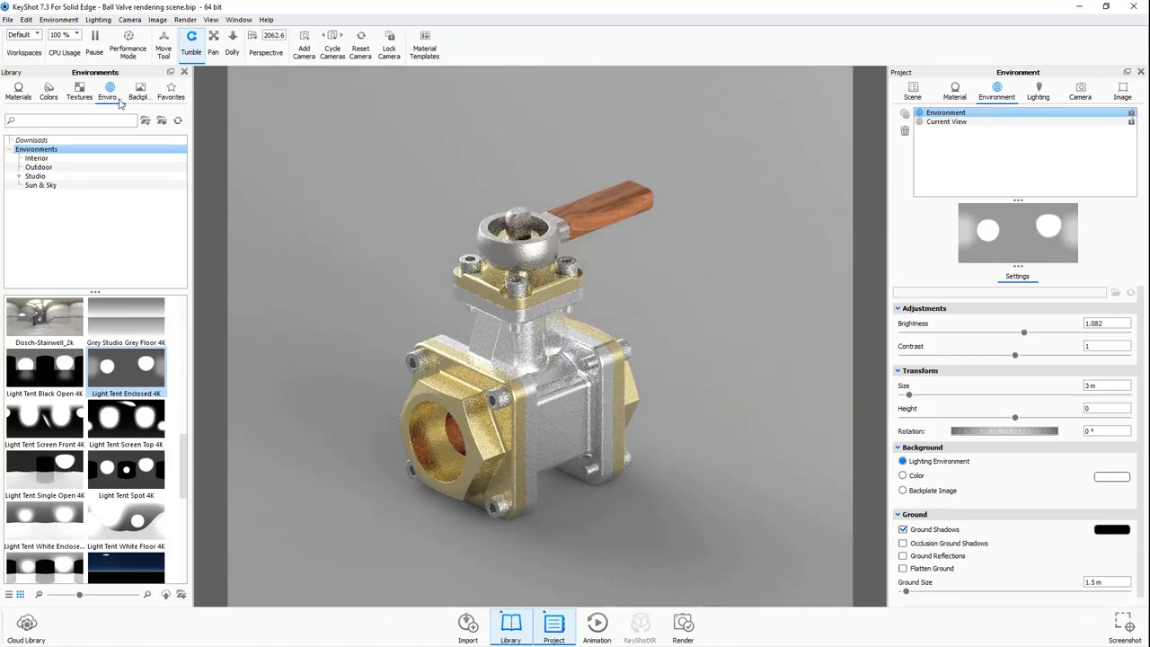
Add a rounded cube to the scene and move it above the valve, out over the wooden handle's end.
left_click(5, 20)
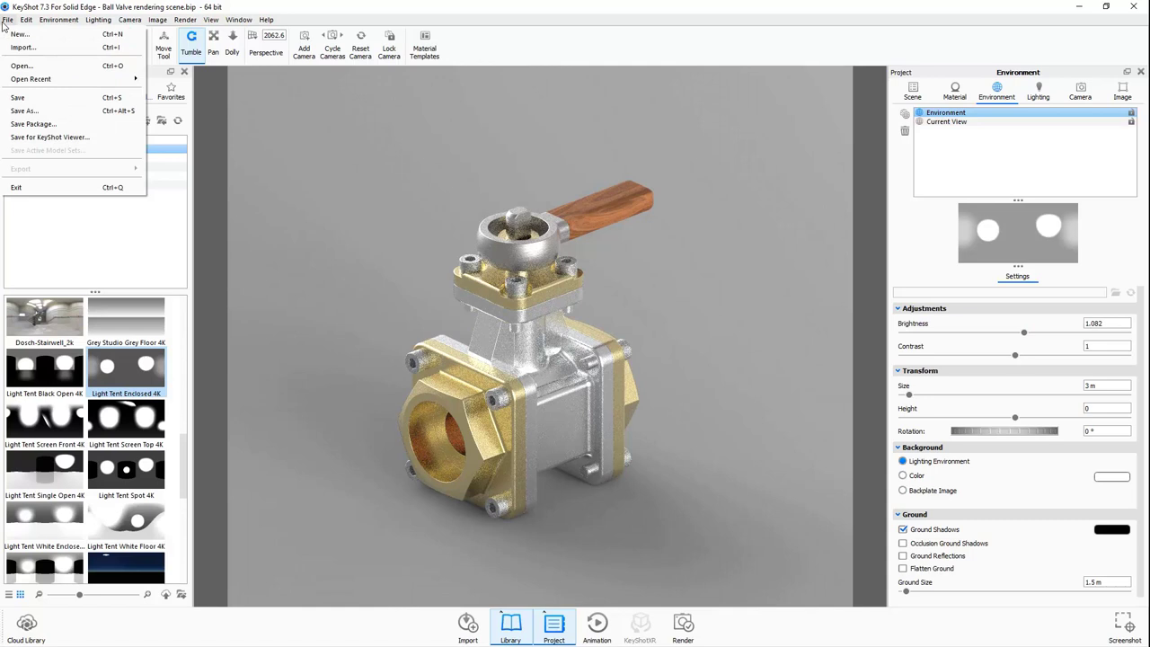
left_click(26, 20)
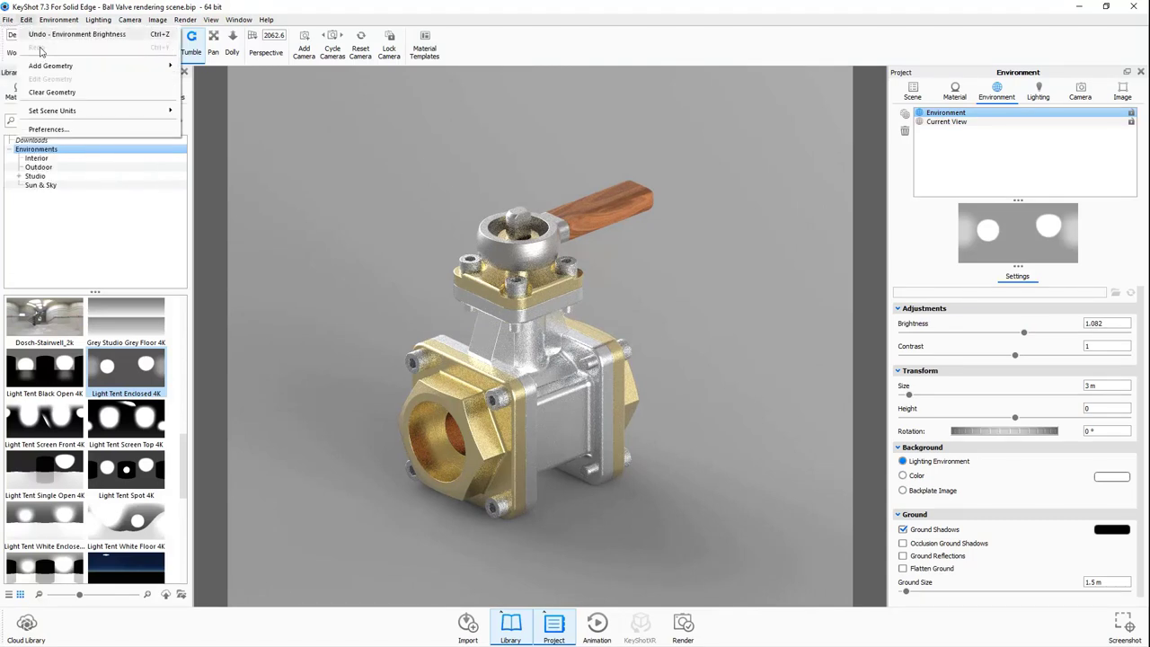
mouse_move(50, 70)
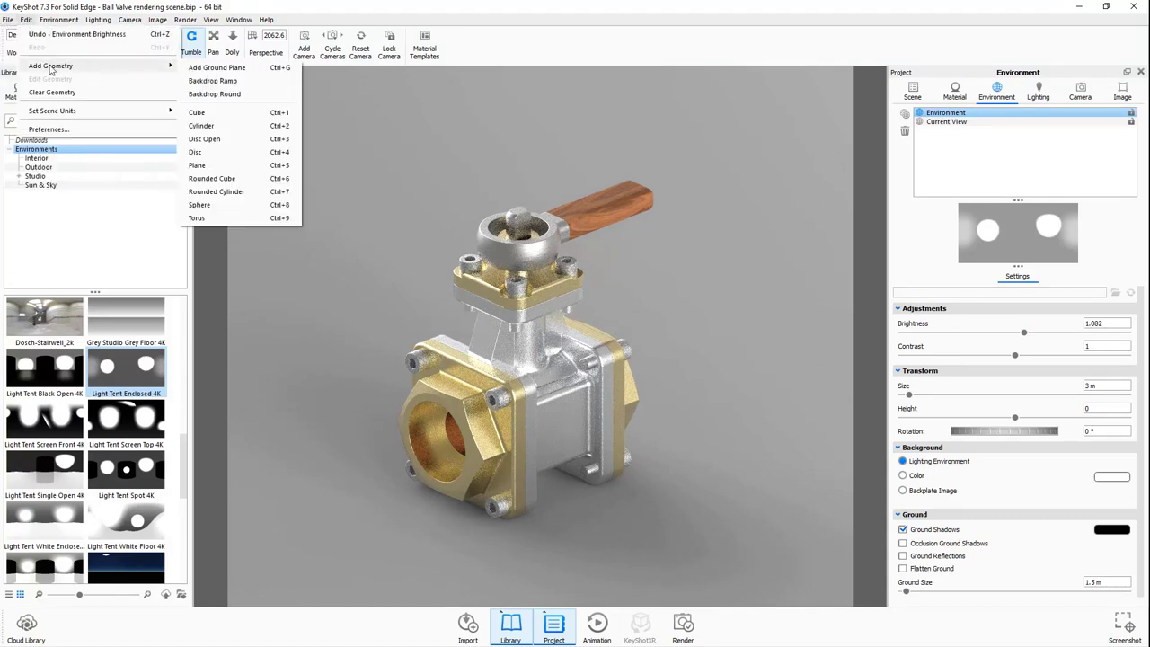
left_click(216, 179)
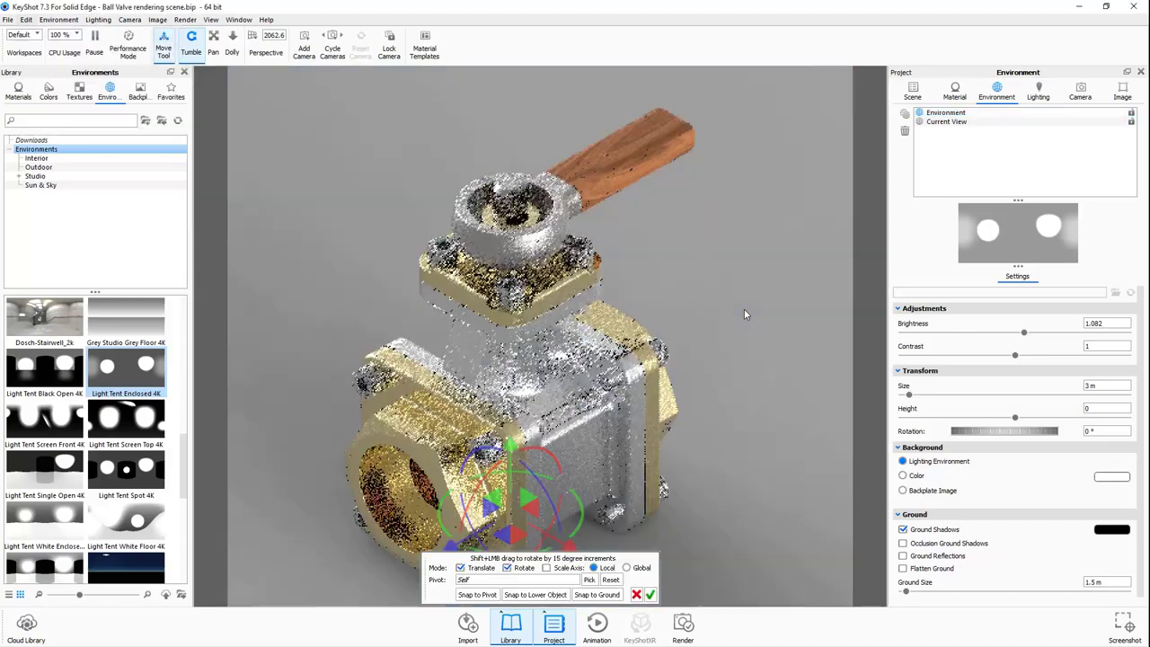
left_click_drag(509, 446, 519, 135)
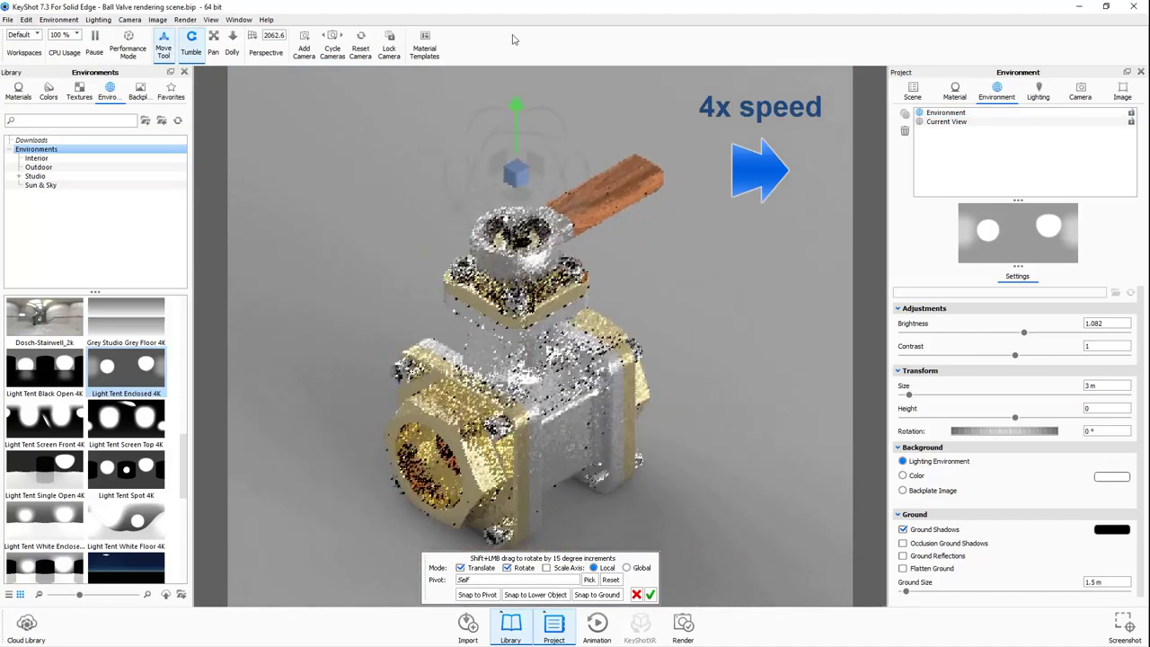
scroll(519, 85, "down", 3)
scroll(520, 85, "down", 2)
left_click_drag(503, 192, 557, 269)
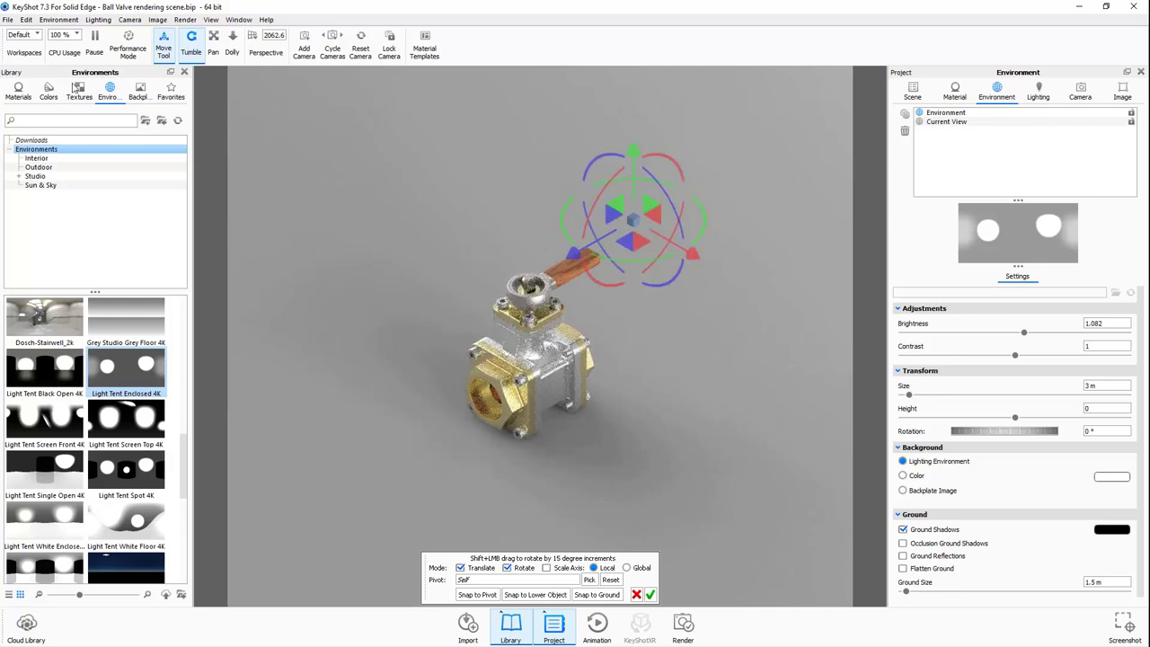
Apply the Emissive Cool light material from the library to the rounded cube above the handle.
left_click(18, 92)
left_click(32, 168)
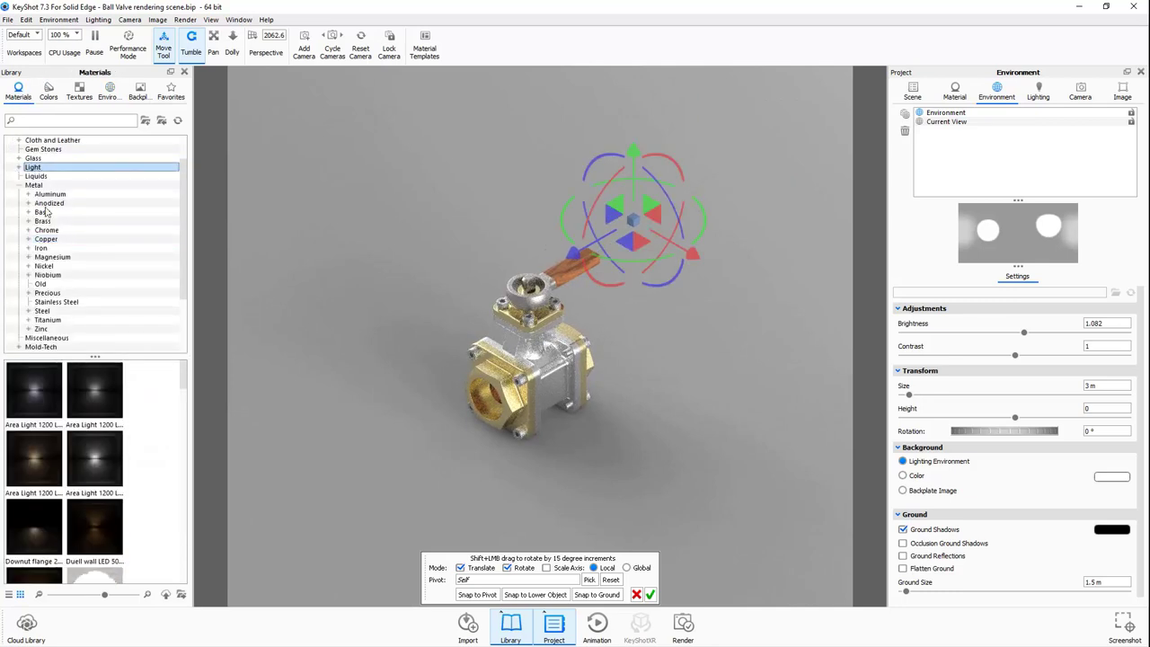
left_click(18, 185)
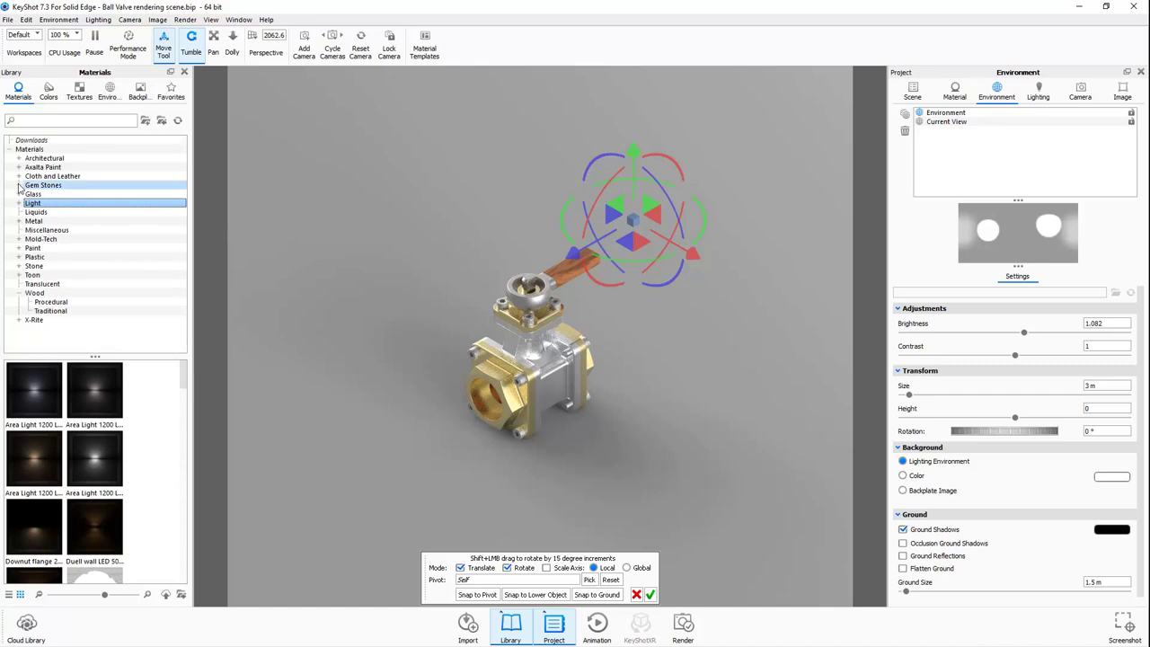
left_click_drag(133, 356, 133, 324)
scroll(148, 447, "down", 3)
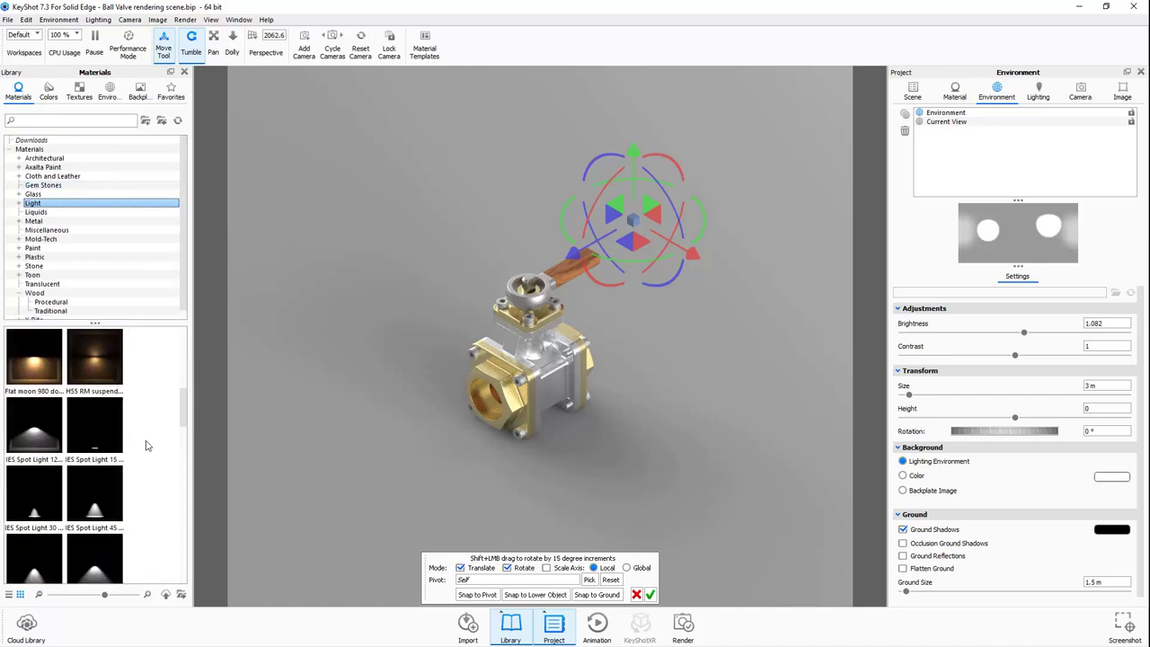
left_click_drag(94, 360, 512, 377)
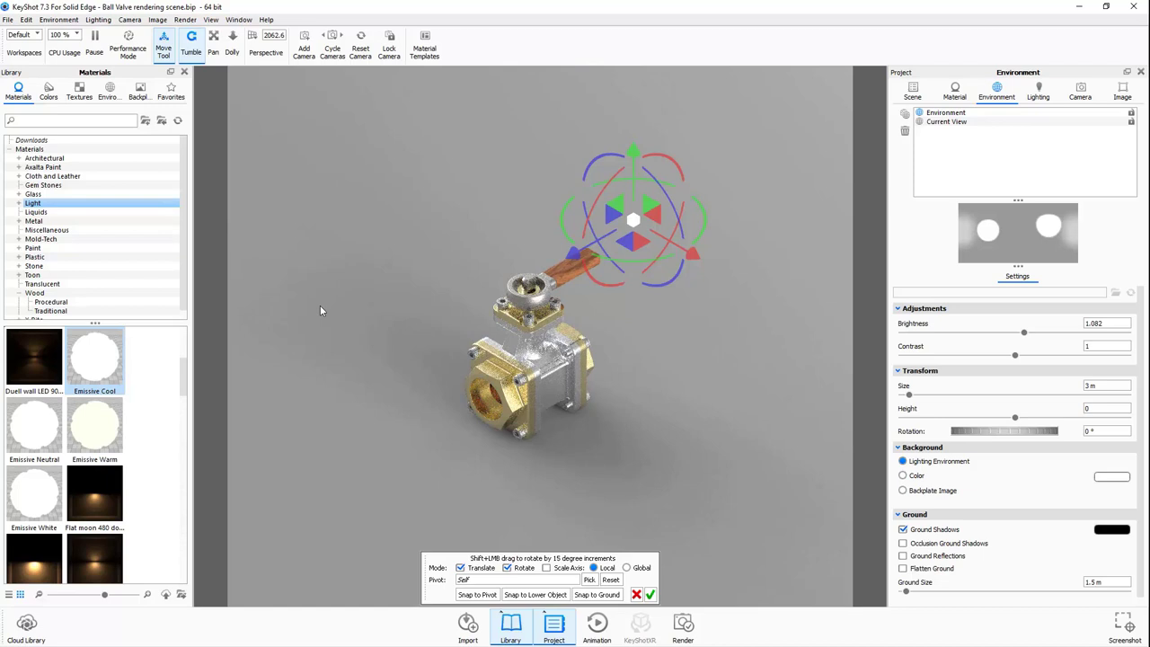
Assign the Flat moon 980 down LED light material to the rounded cube.
scroll(148, 423, "up", 3)
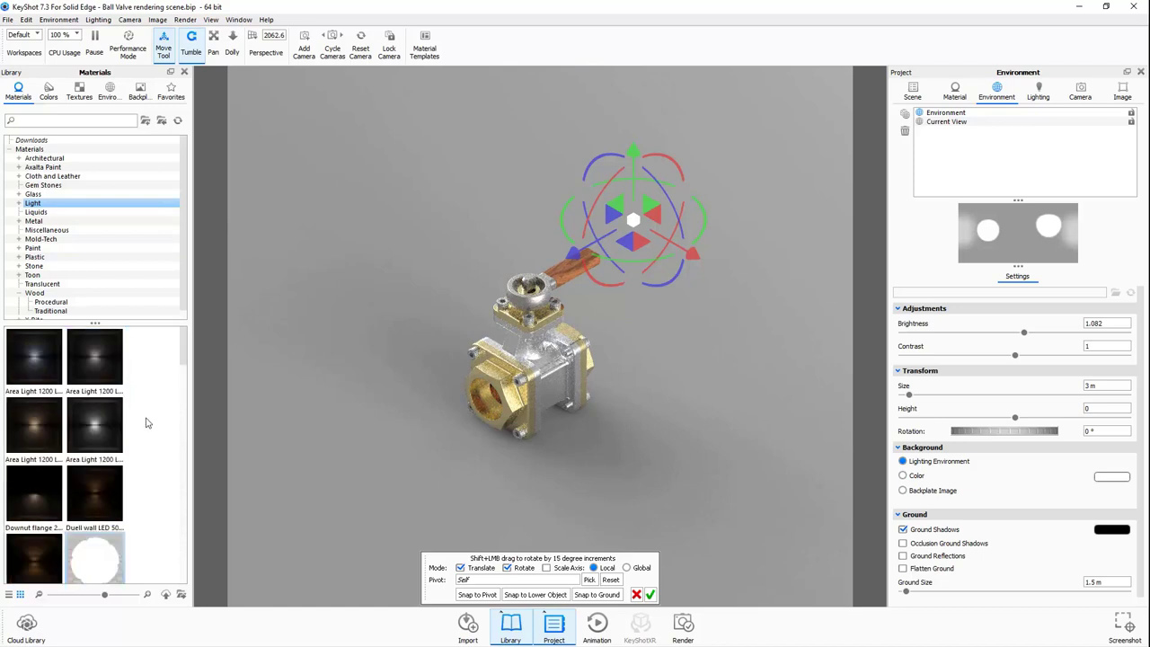
scroll(148, 422, "down", 3)
scroll(147, 422, "down", 3)
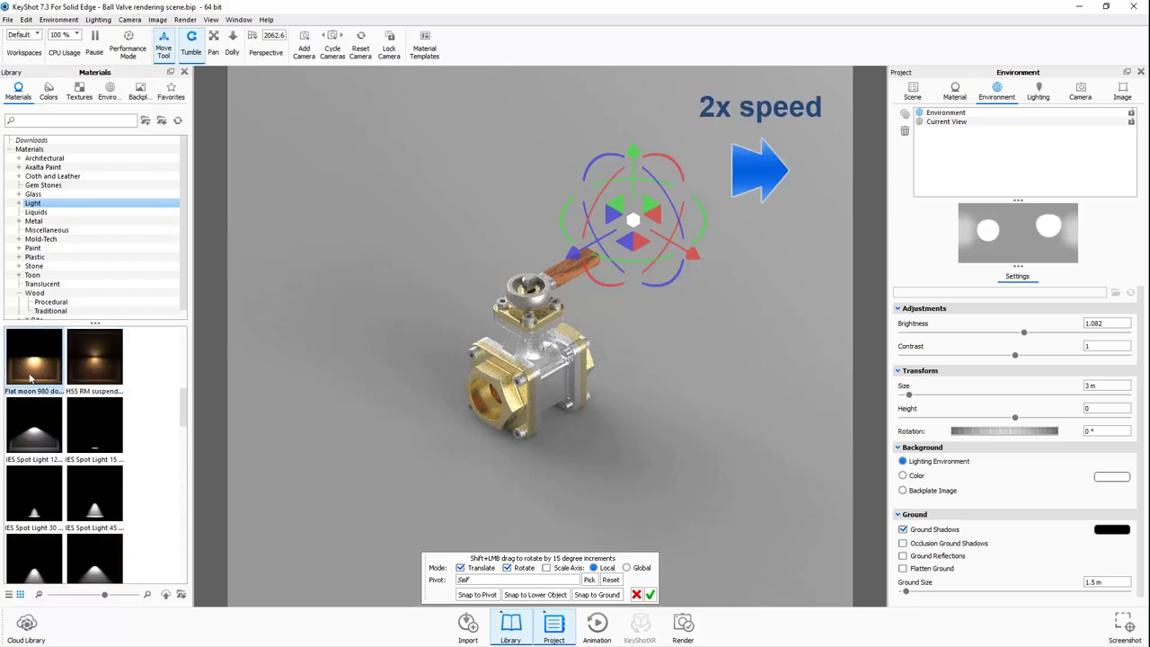
left_click_drag(33, 373, 635, 226)
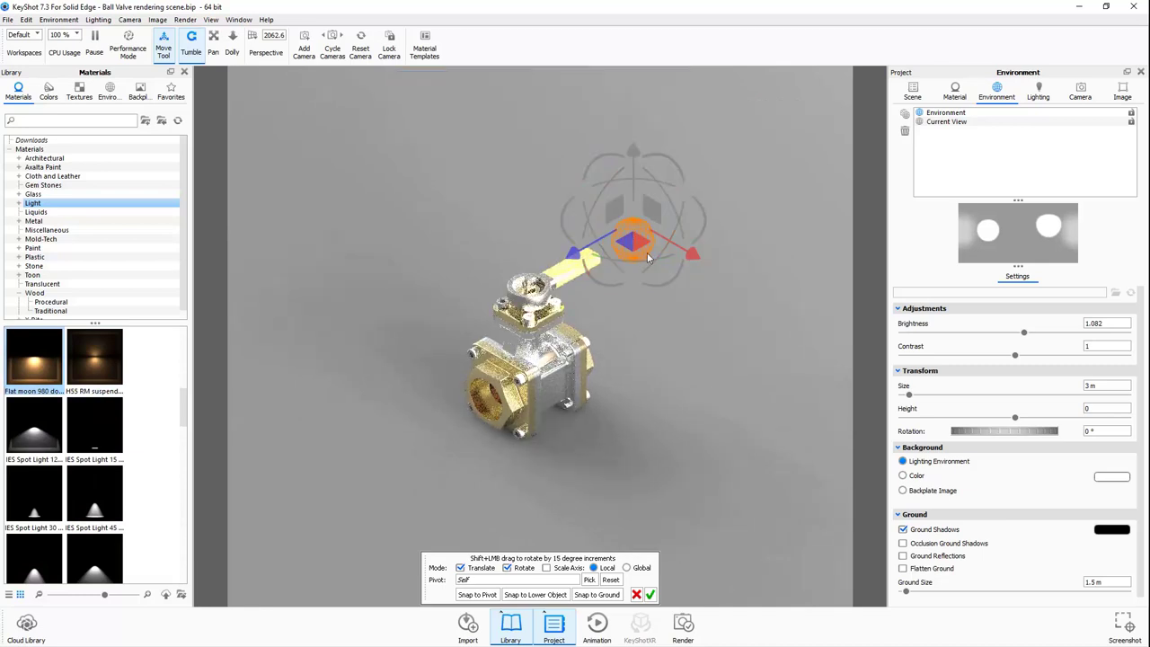
Set the Flat moon light's multiplier to 0.66, and rotate and reposition the cube light before accepting its placement.
left_click(954, 90)
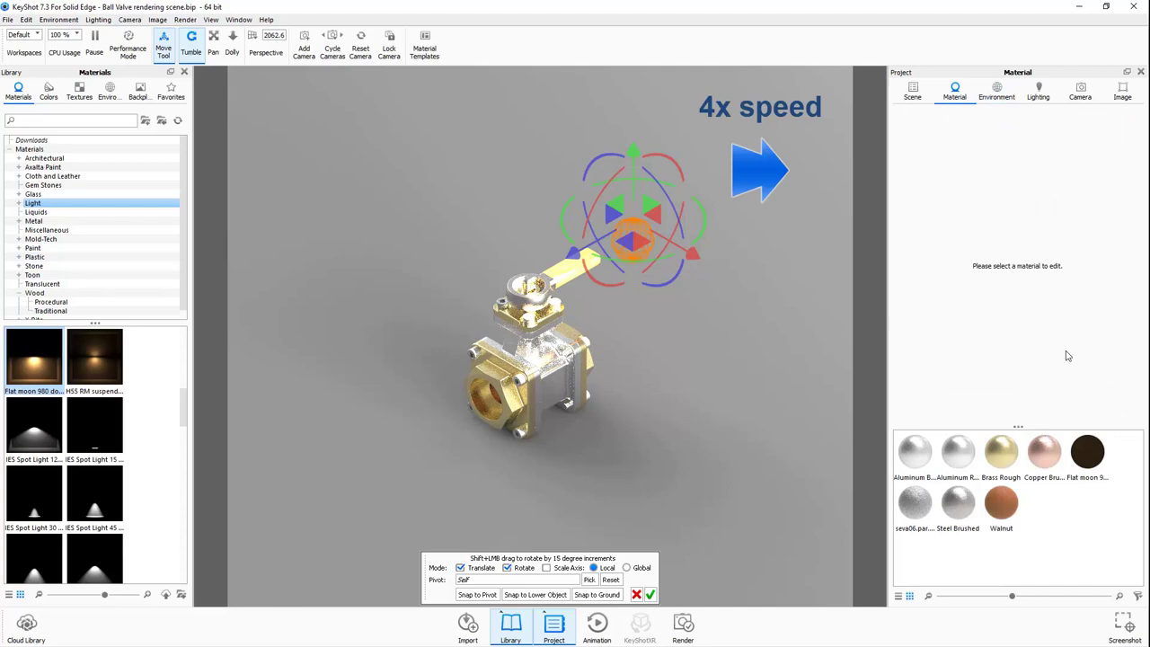
left_click(1087, 452)
left_click_drag(944, 234, 929, 234)
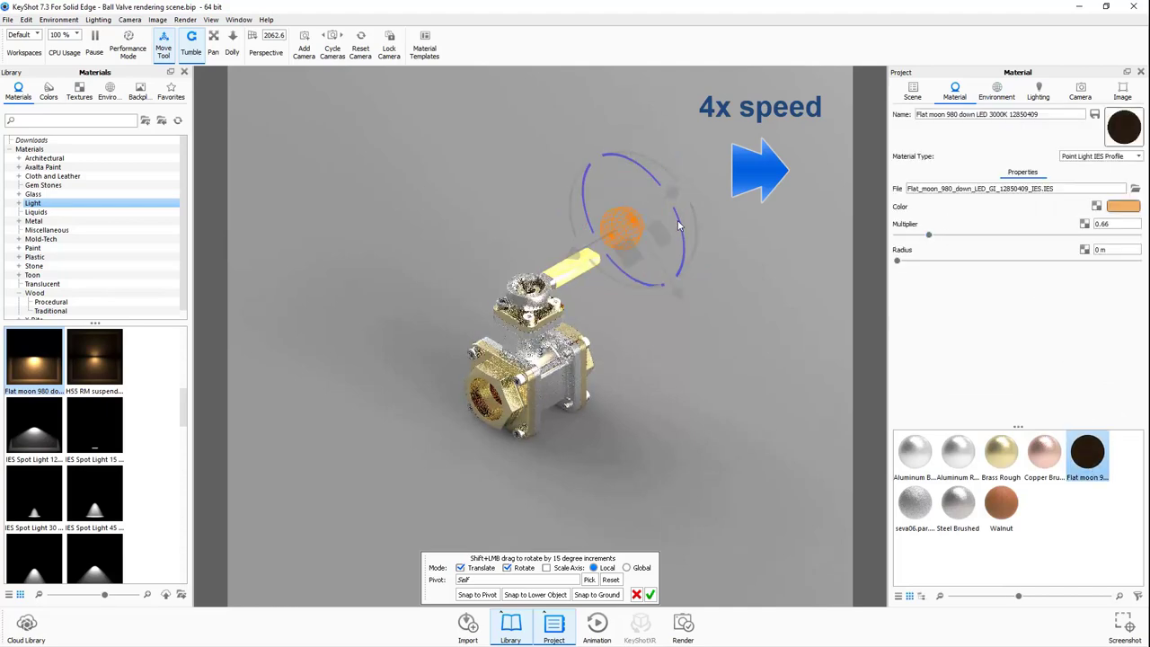
left_click_drag(678, 210, 683, 180)
left_click(649, 593)
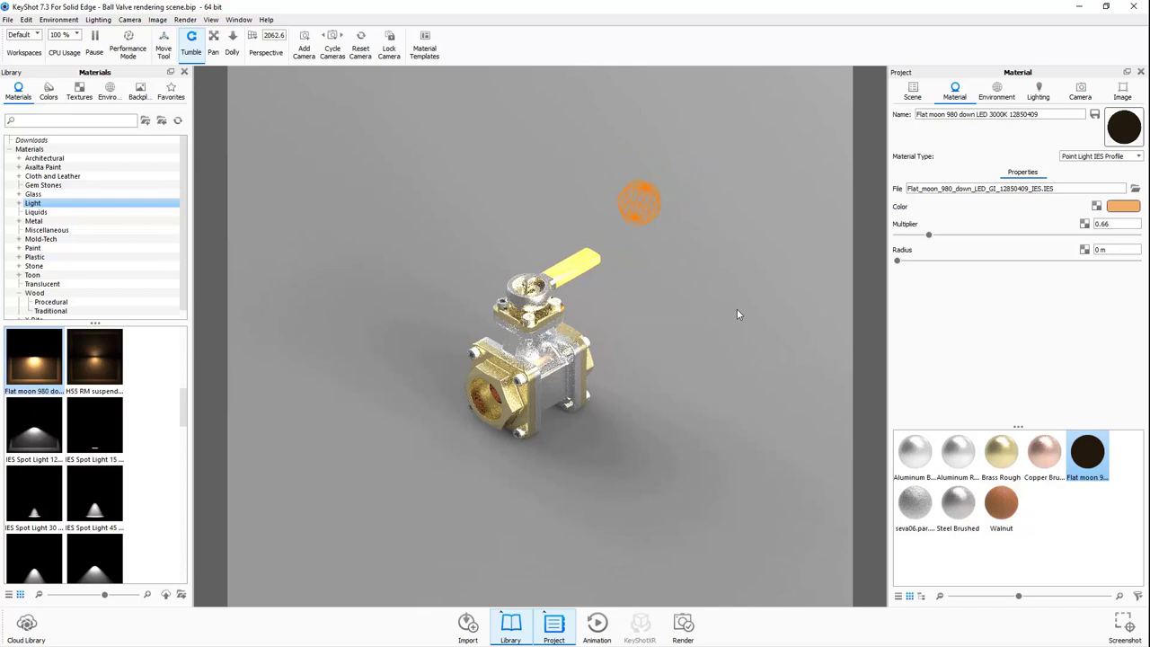
Apply the Dosch-Stairwell_2k environment to the scene and reduce the environment's size.
left_click(913, 91)
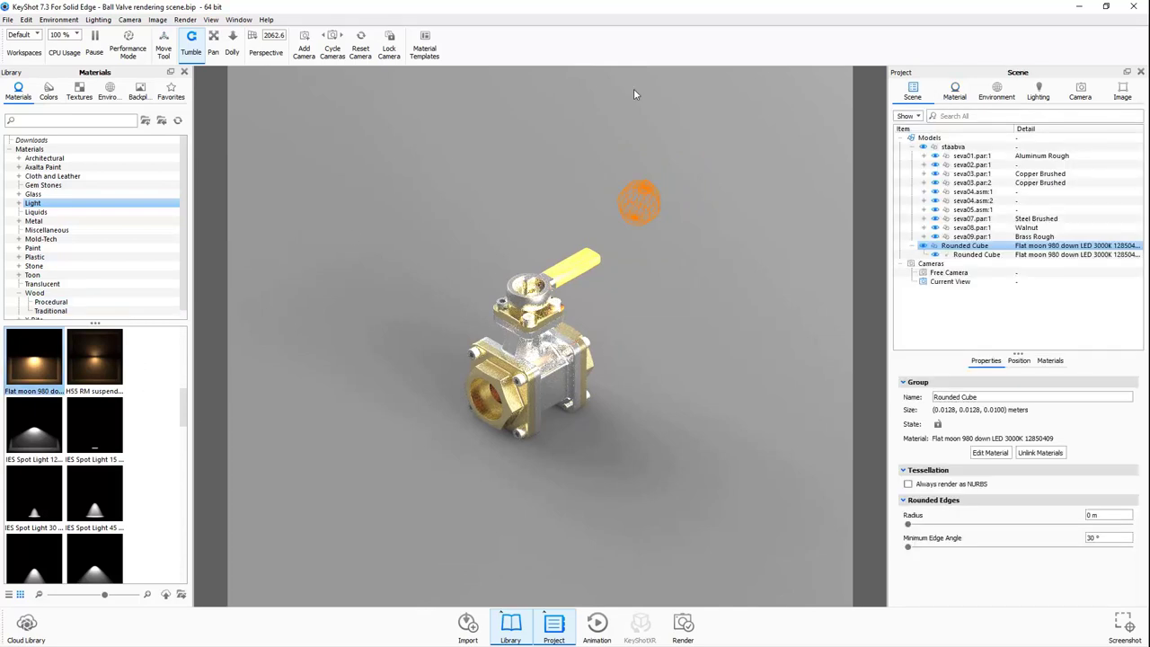
left_click(109, 90)
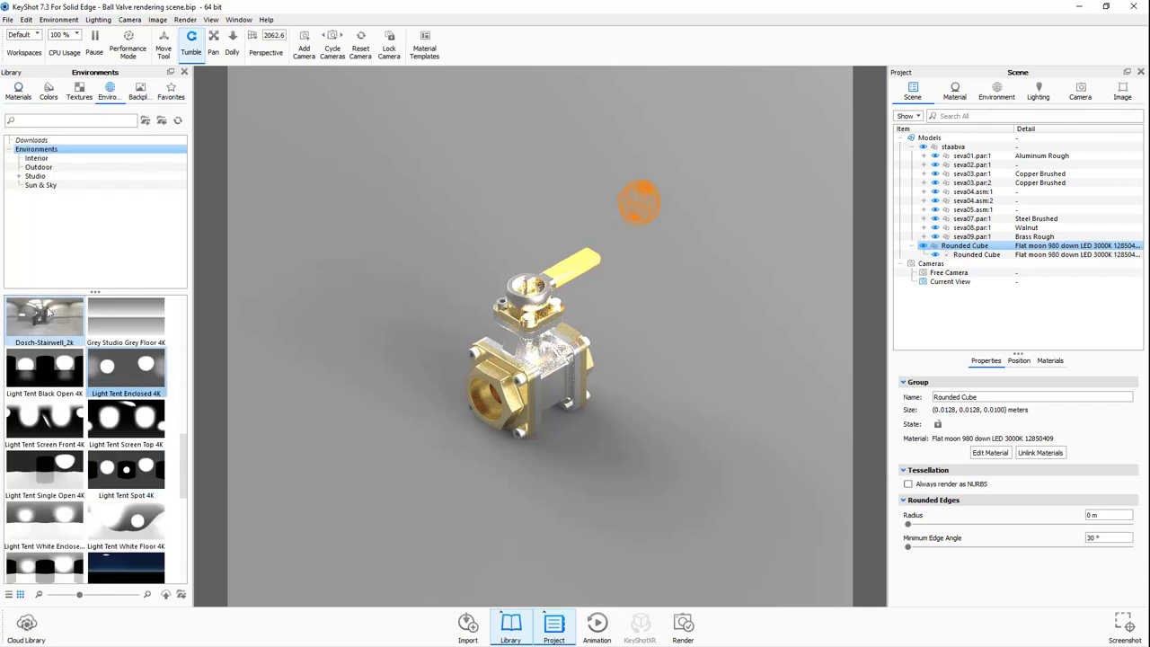
left_click_drag(49, 316, 259, 334)
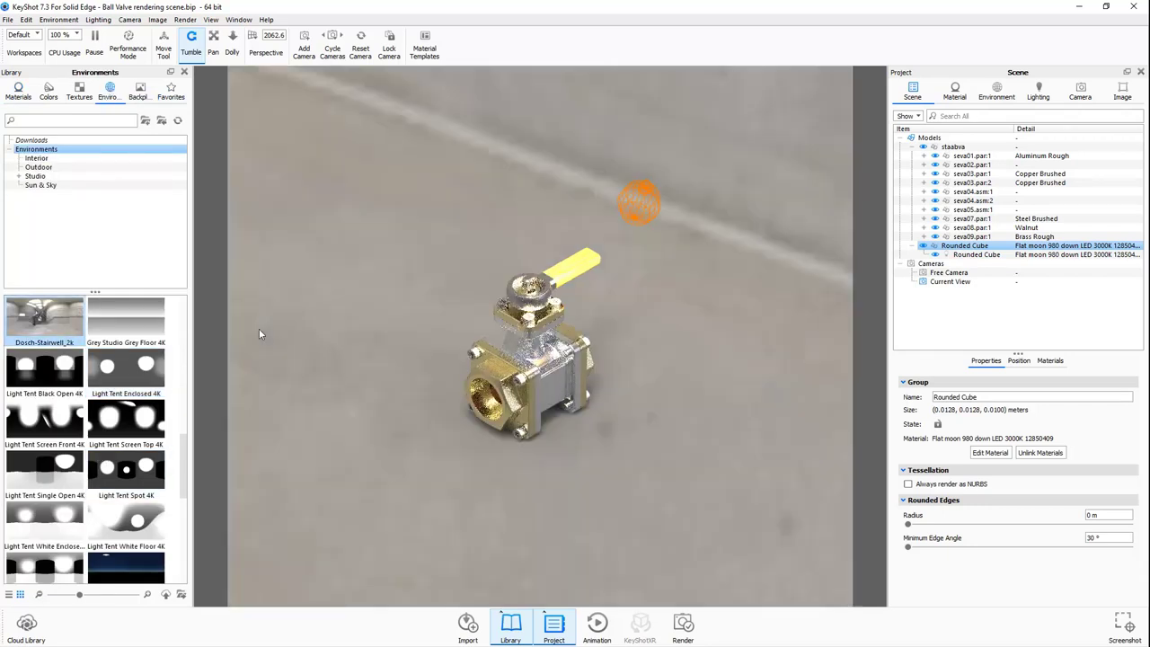
scroll(418, 334, "down", 3)
scroll(419, 340, "up", 2)
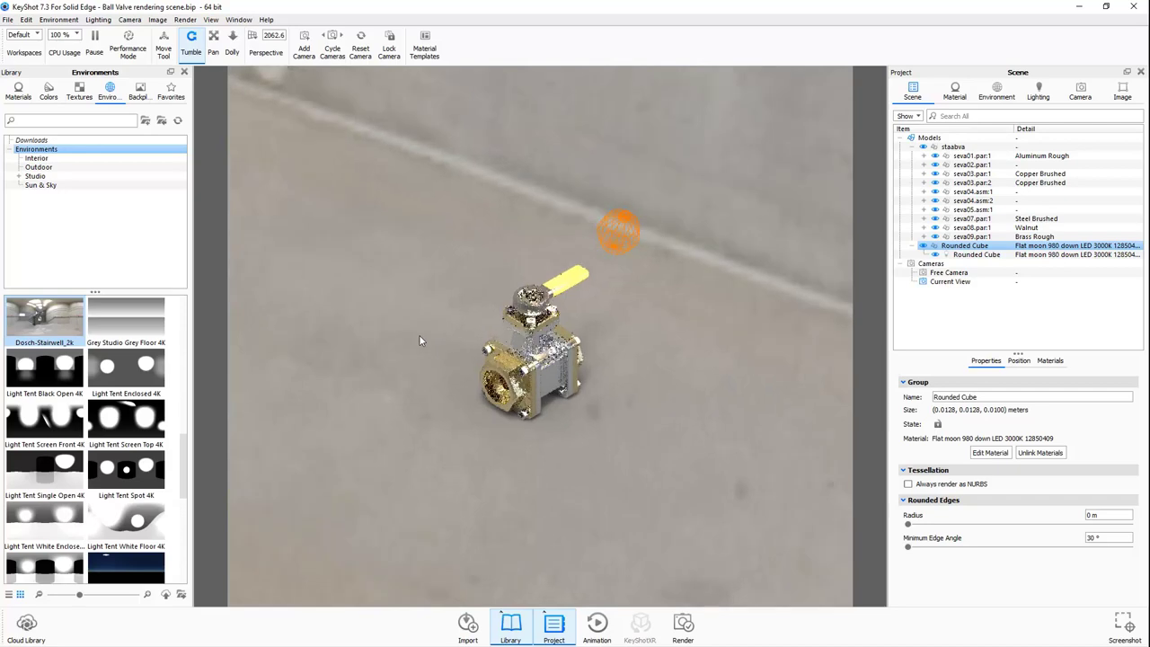
left_click(996, 89)
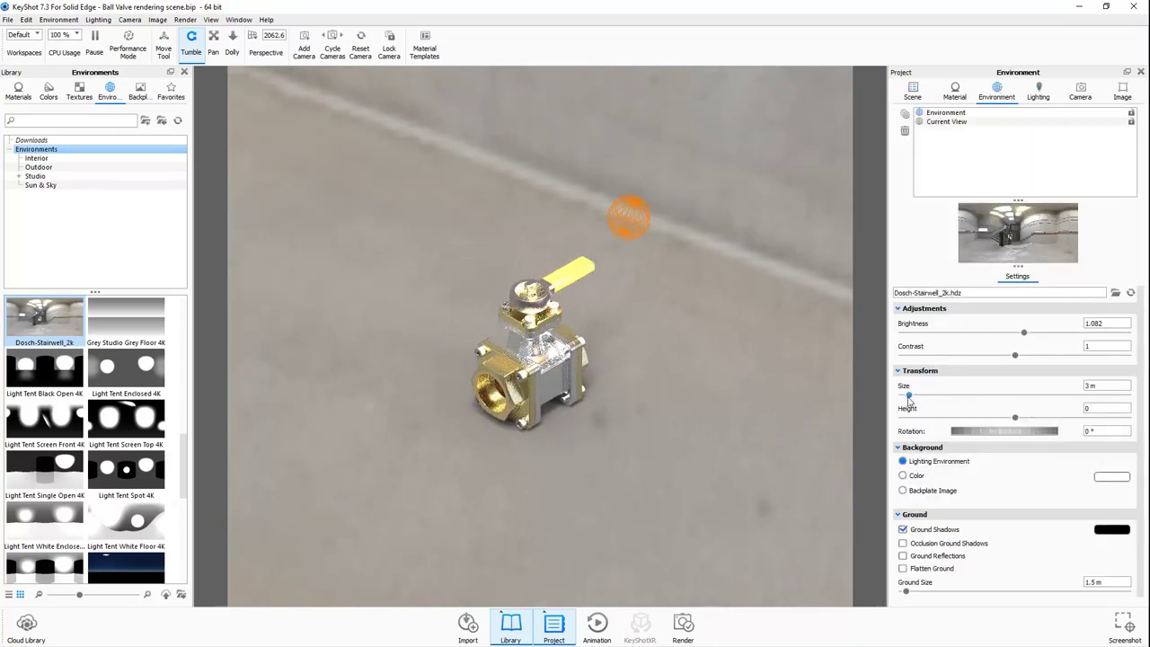
left_click_drag(908, 395, 901, 398)
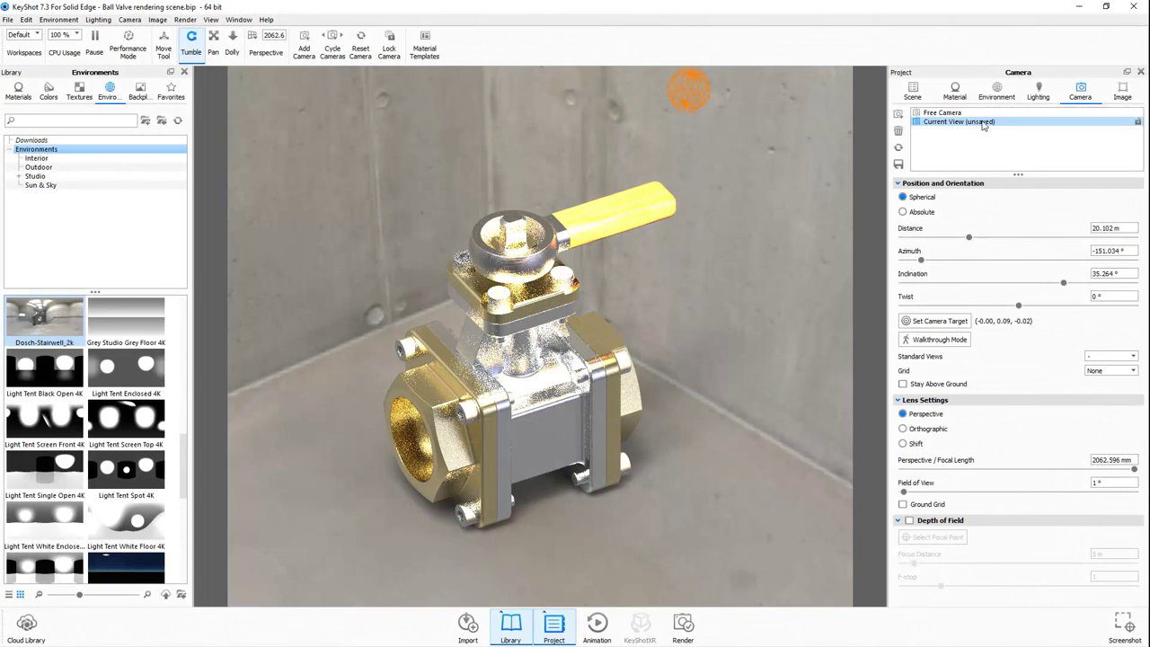
Save the current camera view and rename it Base View.
left_click(902, 166)
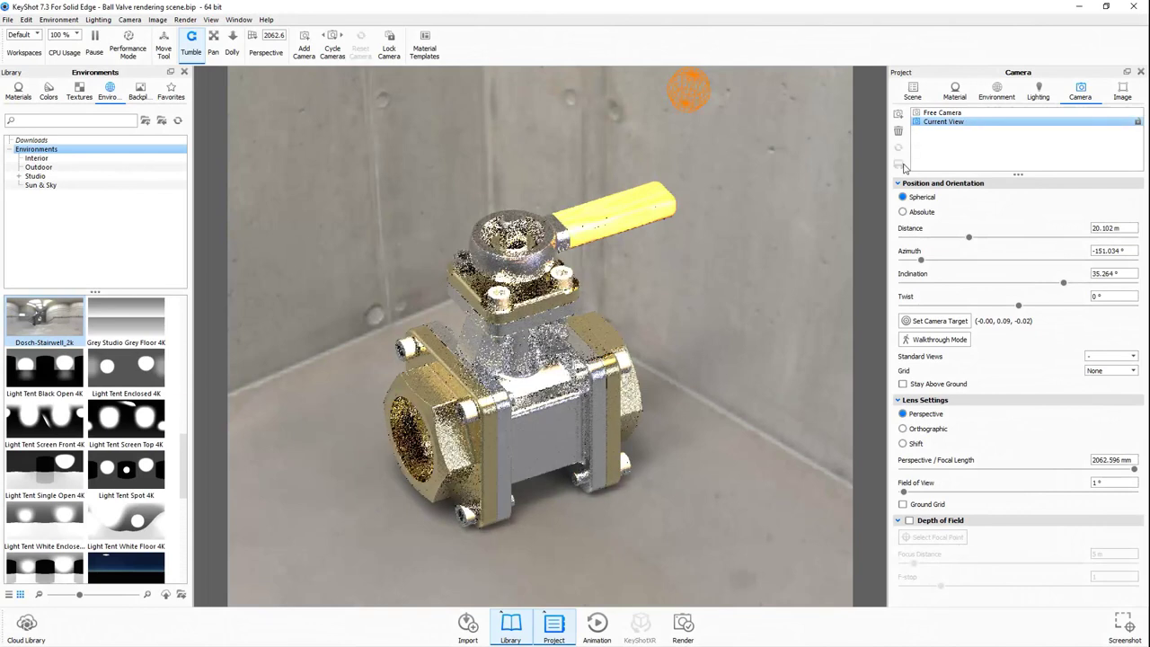
right_click(979, 125)
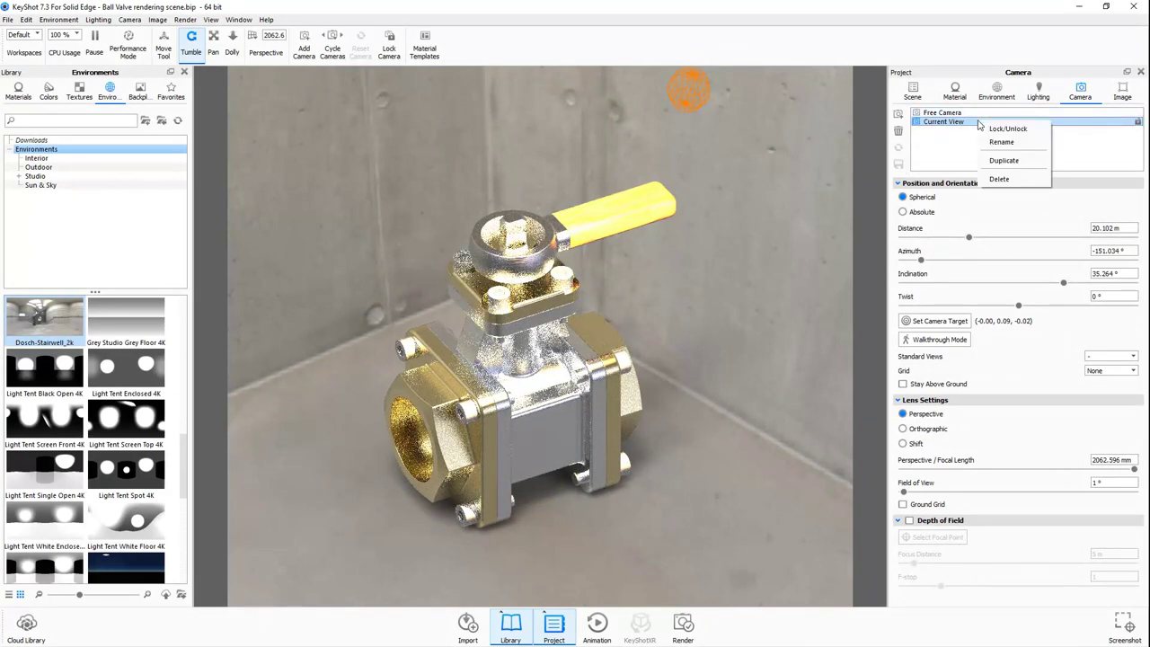
left_click(1000, 142)
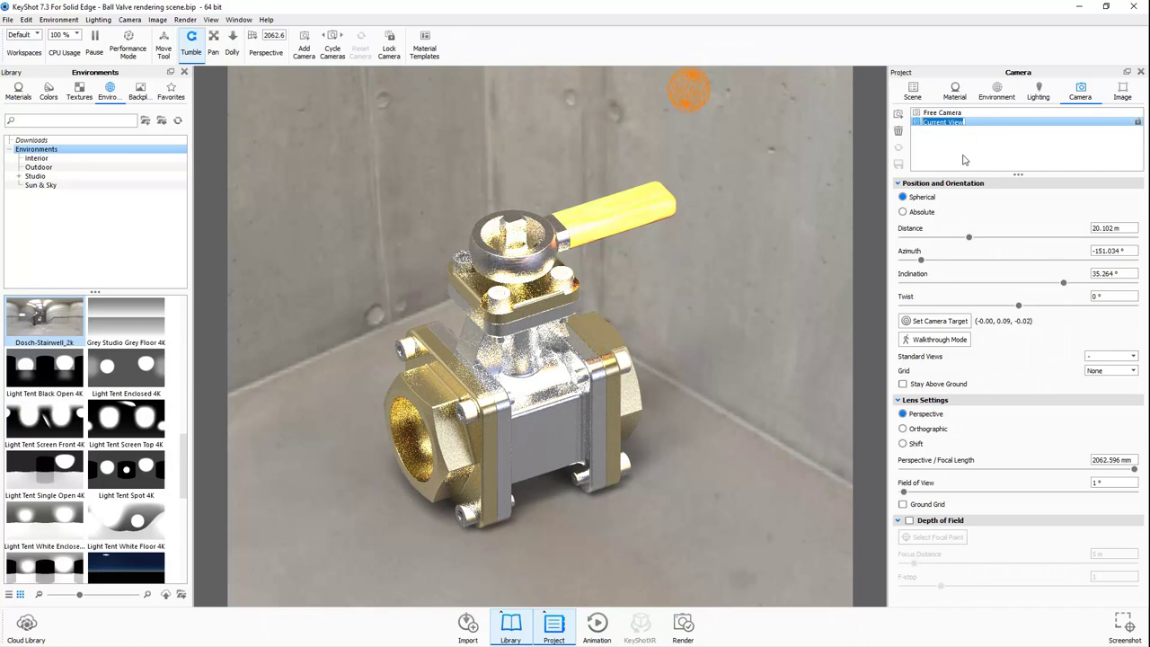
type("Bas")
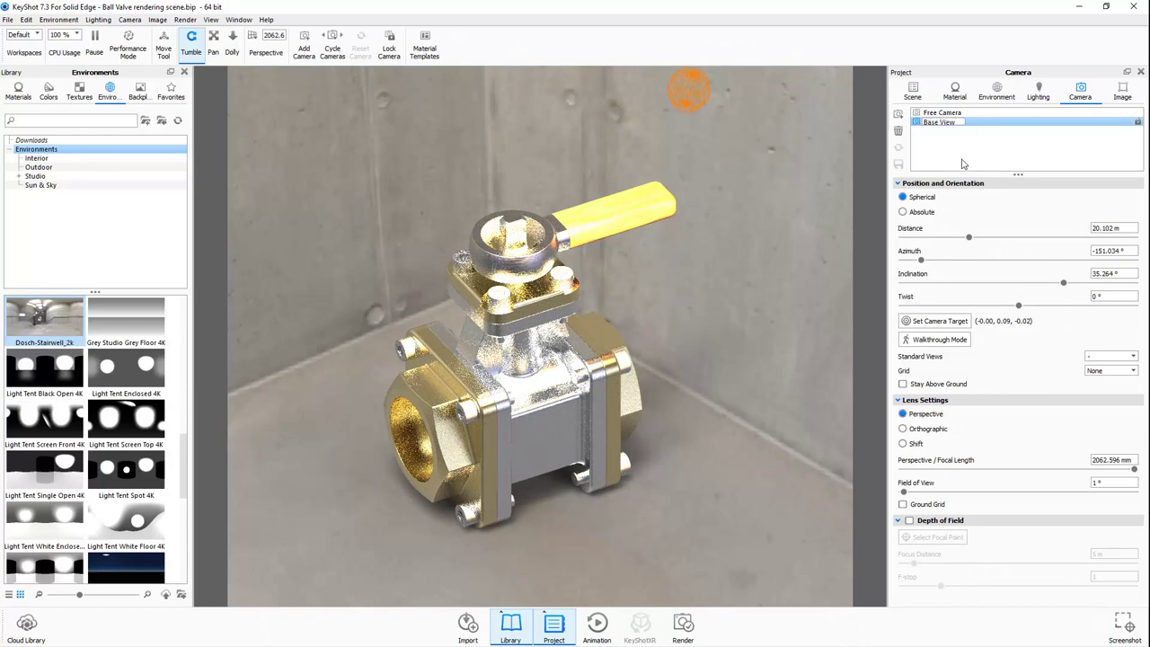
type("e View")
key("Return")
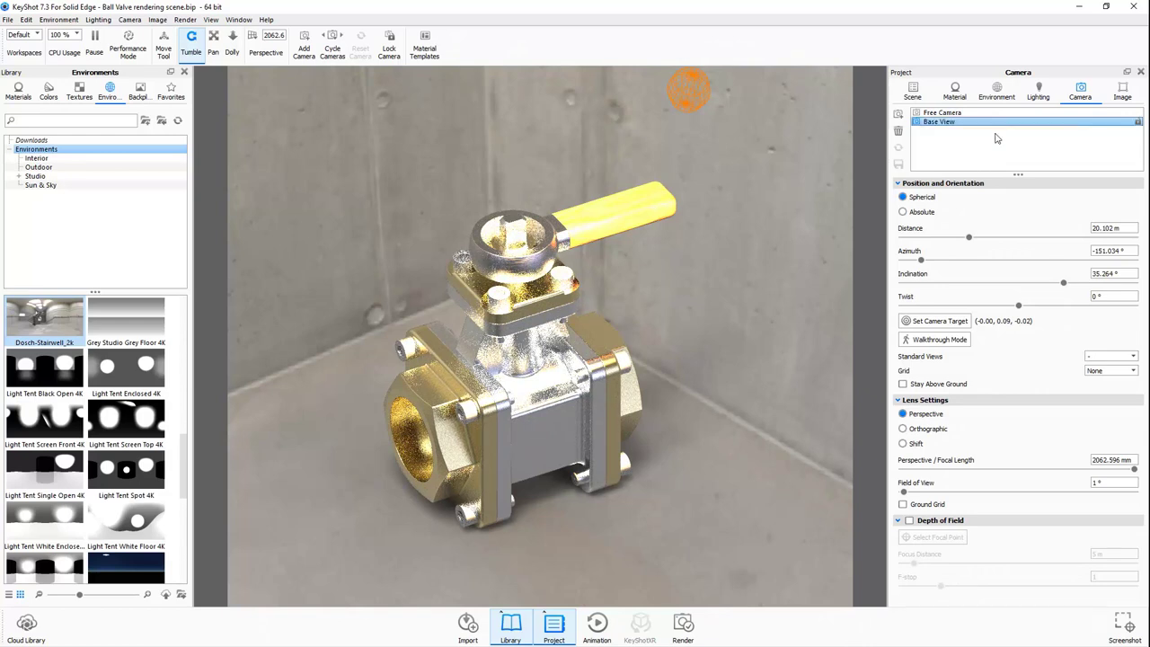
Try depth of field on the Base View camera, with a focal point on the valve and an F-stop of 8.
left_click(910, 521)
left_click(926, 538)
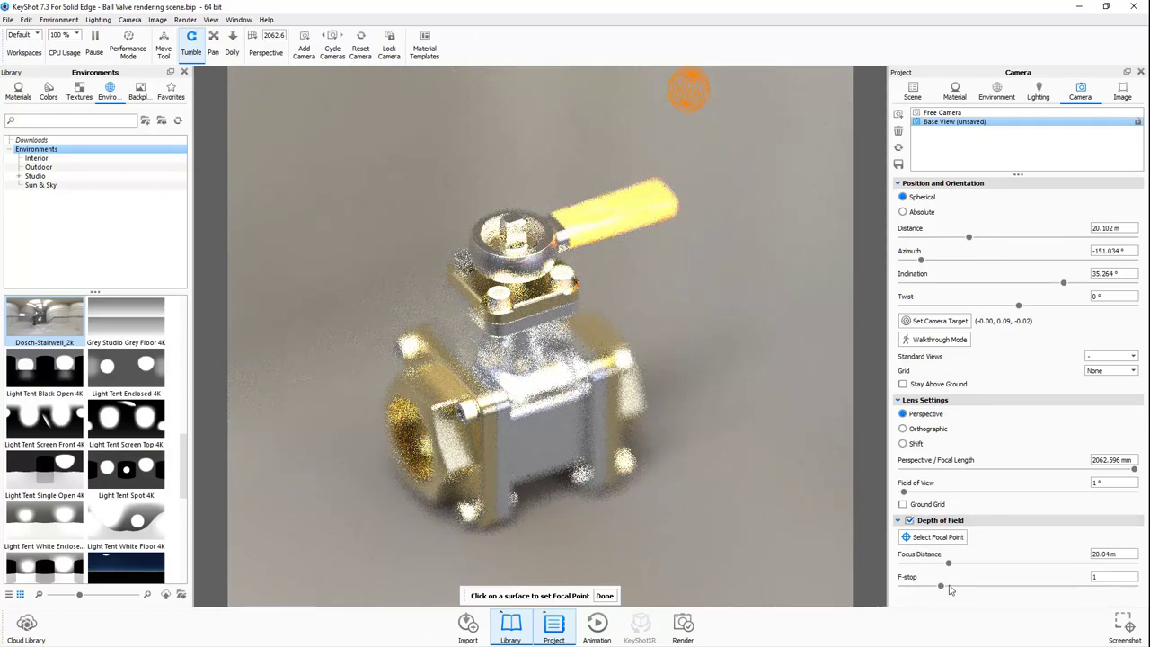
left_click_drag(940, 584, 1136, 585)
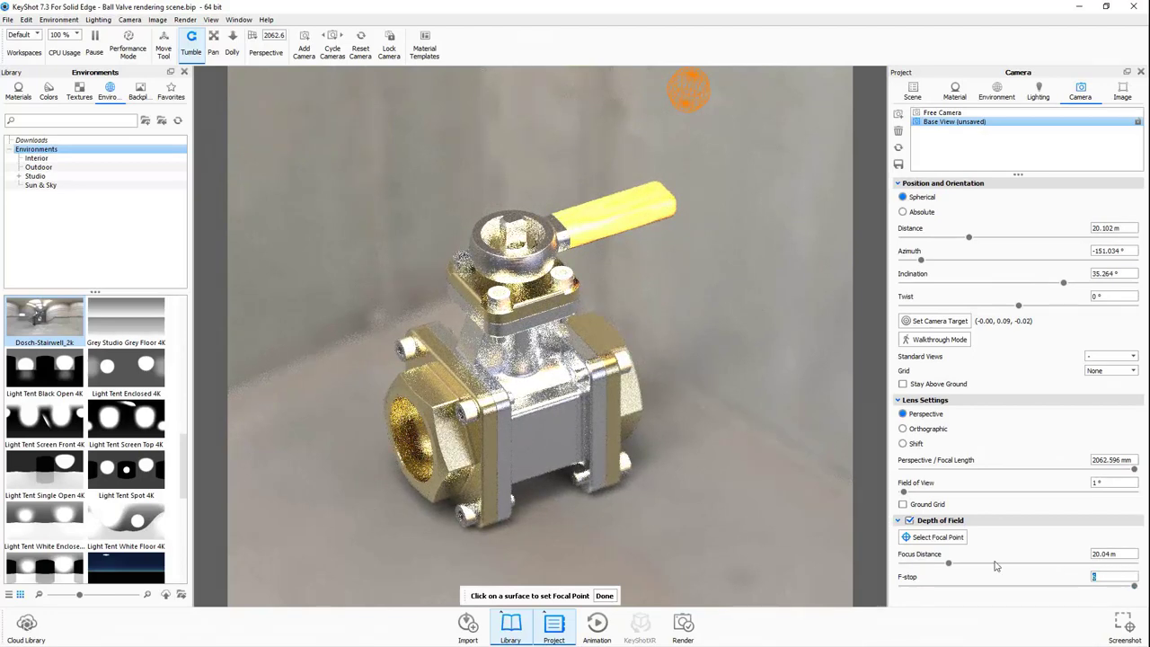
key("Return")
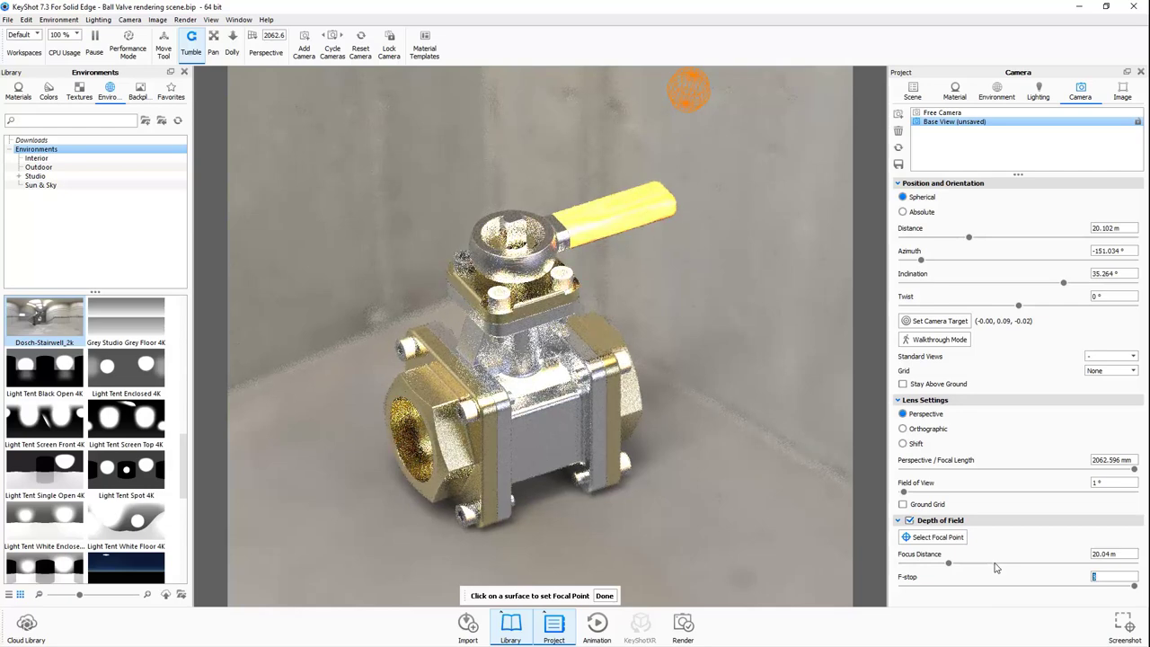
left_click_drag(701, 337, 667, 344)
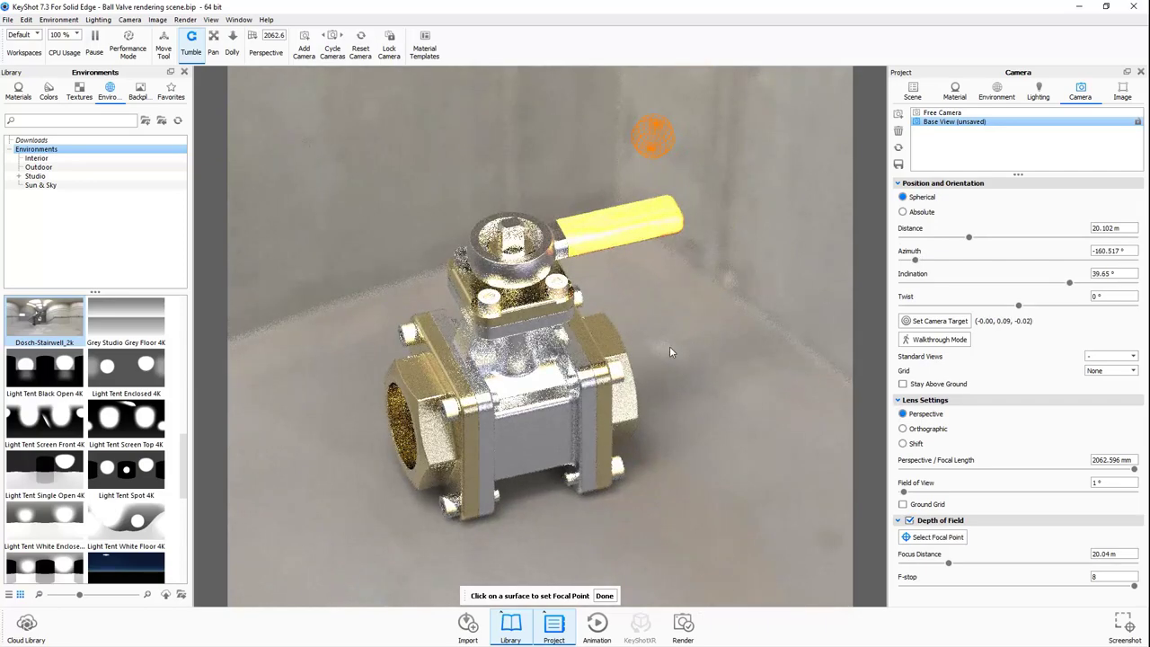
left_click_drag(720, 359, 733, 386)
Disable depth of field and set the camera's focal length to about 69.5 mm, adjusting the view angle on the valve.
left_click(909, 521)
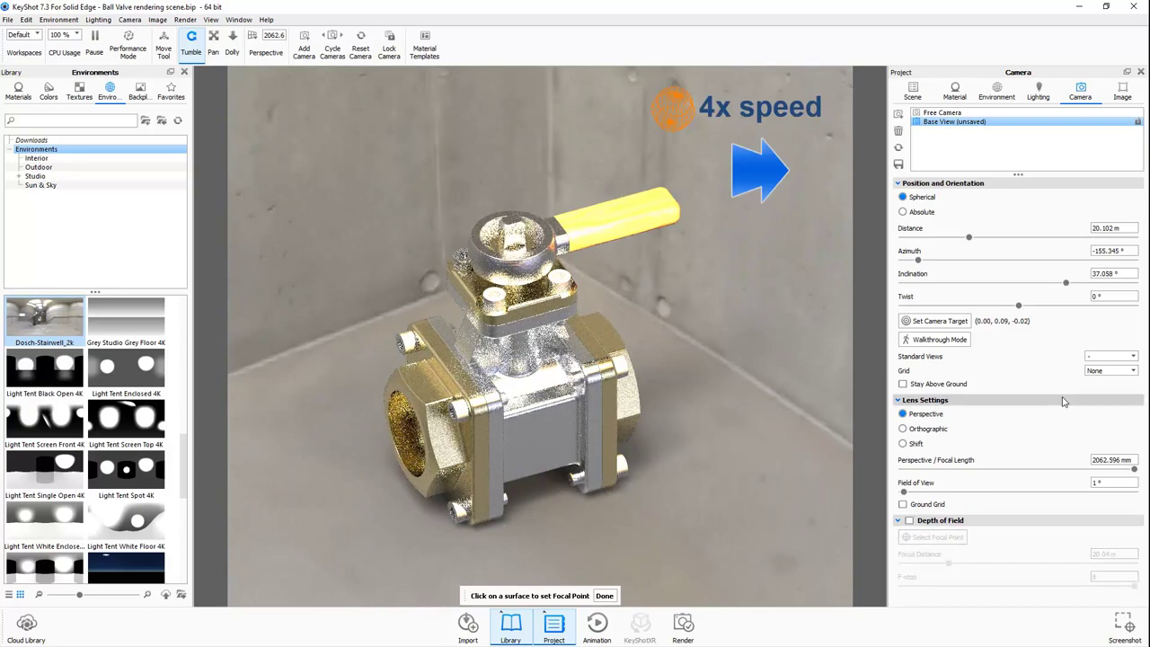
left_click_drag(1134, 468, 979, 482)
left_click_drag(718, 404, 730, 411)
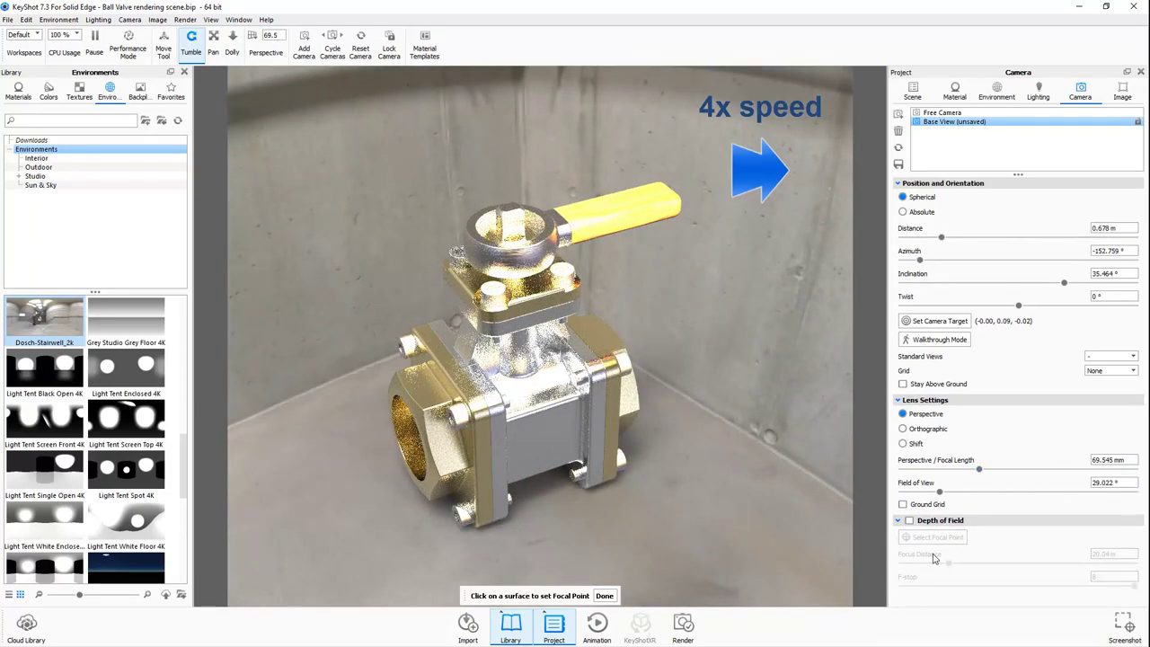
Lower the Flat moon light's multiplier to 0.385 and change its color to a pale peach.
left_click(949, 97)
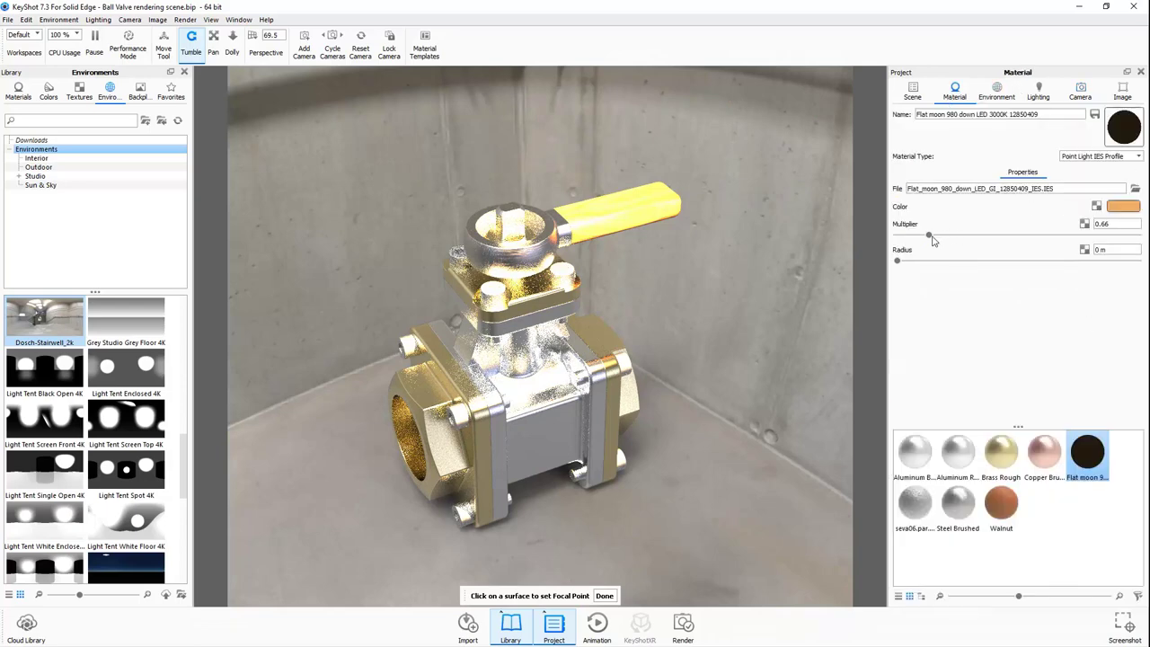
left_click_drag(930, 240, 917, 239)
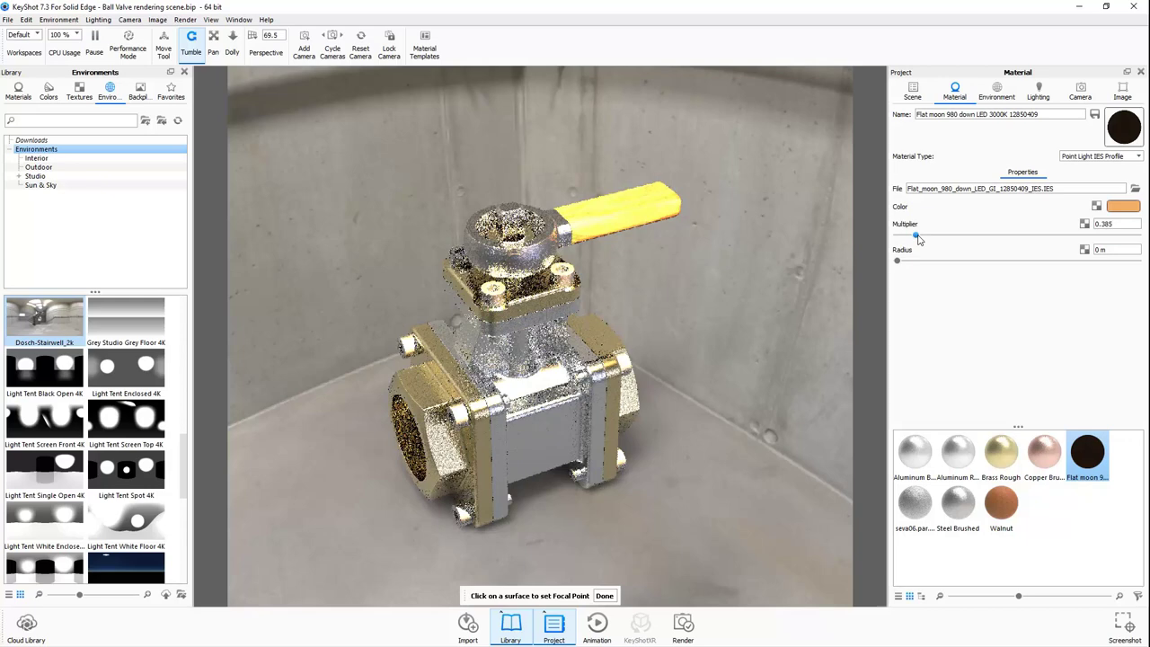
left_click(1136, 207)
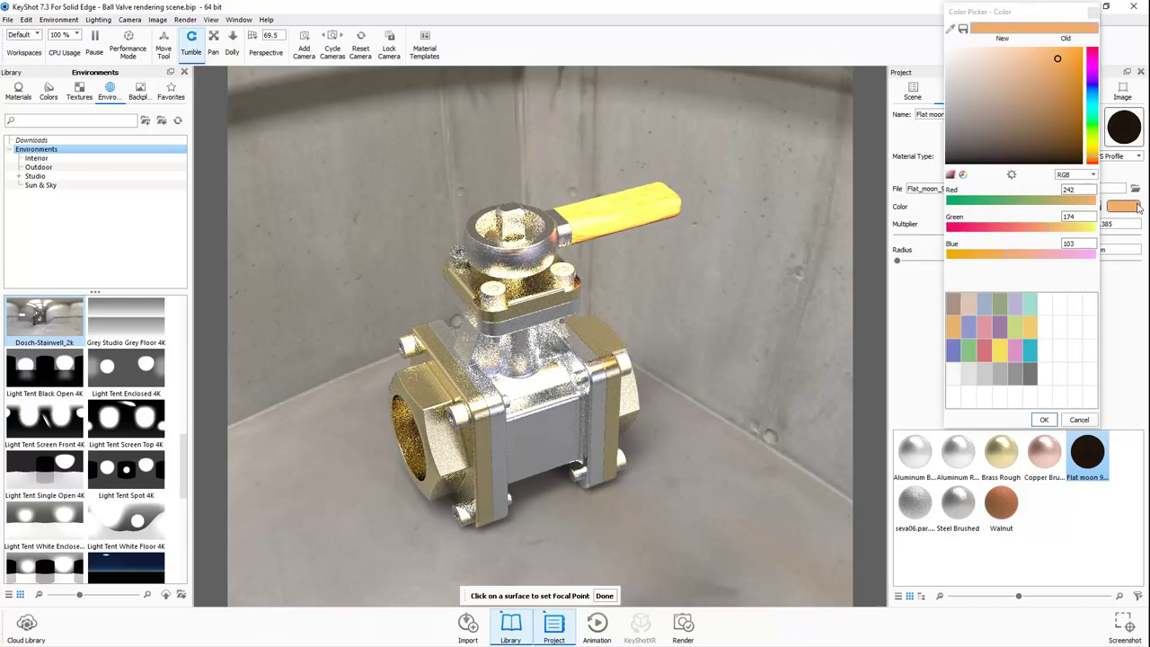
left_click(987, 60)
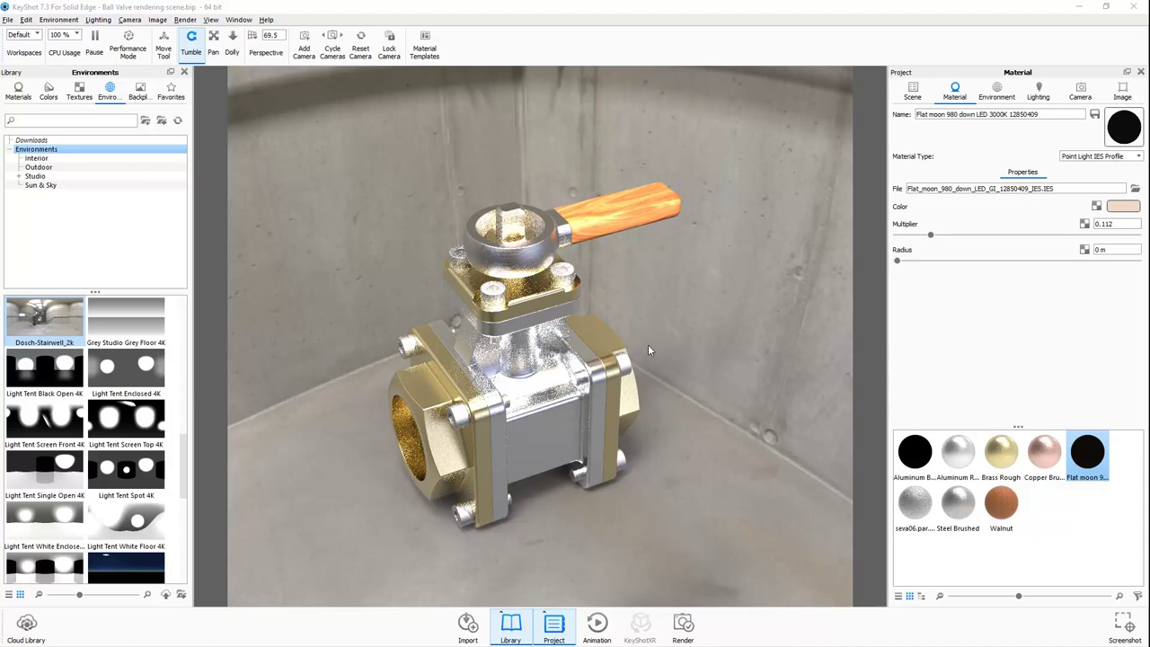
Switch to Solid Edge, swing the valve's green handle around clockwise with Drag Component, and update the KeyShot scene.
key("alt+Tab")
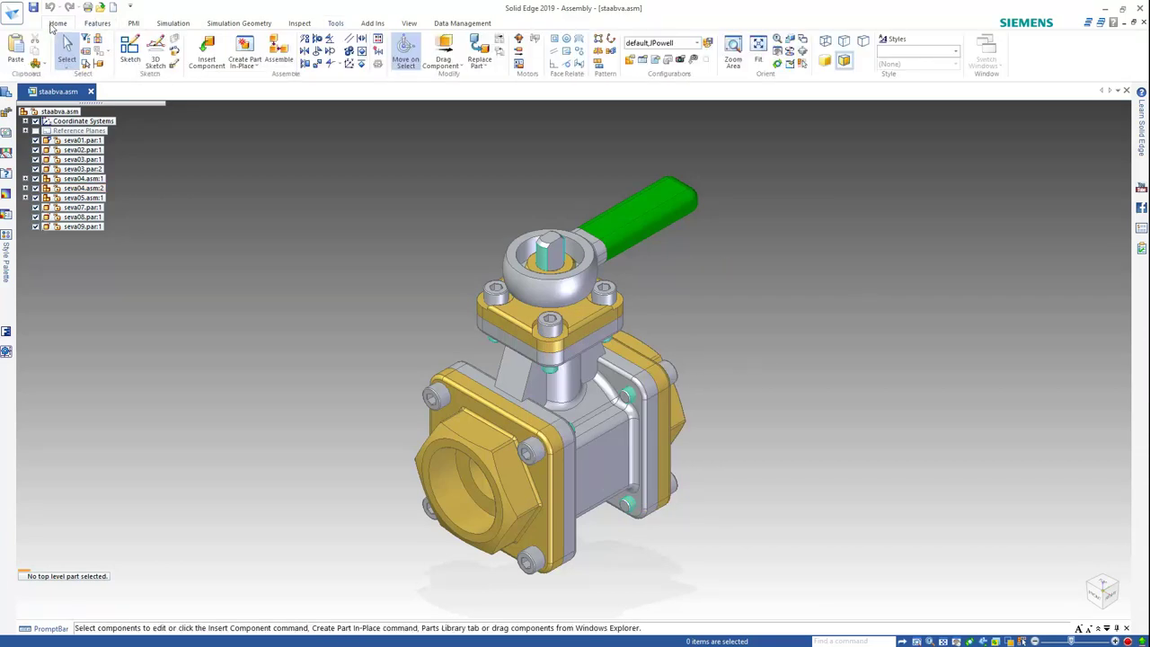
left_click(443, 54)
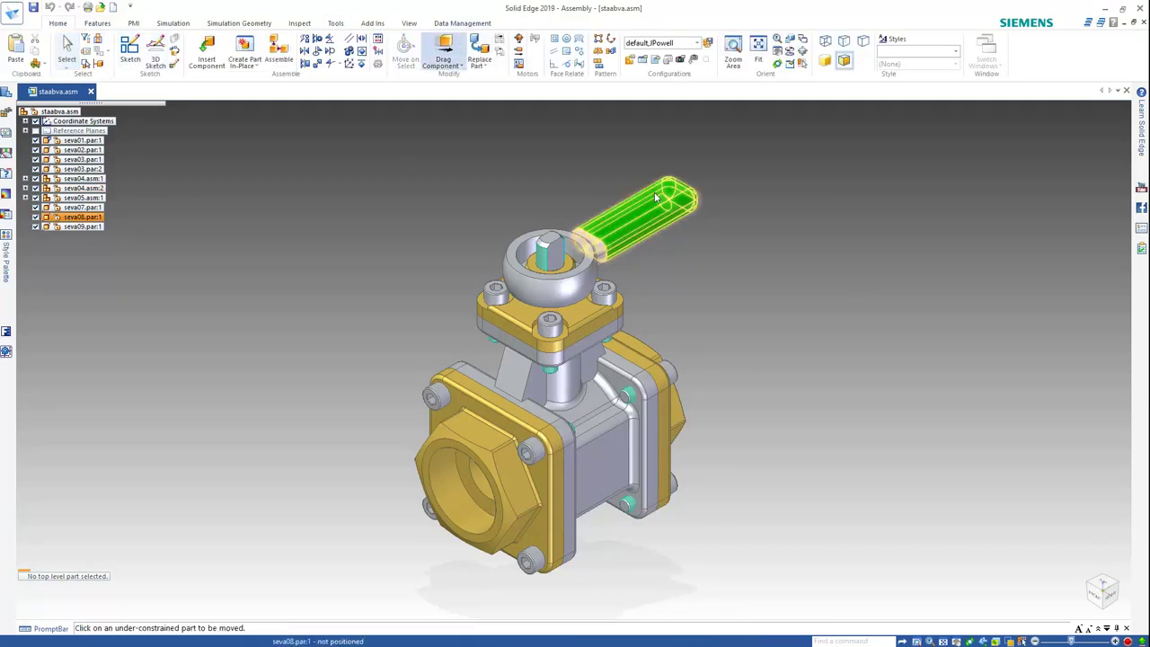
left_click_drag(669, 206, 709, 280)
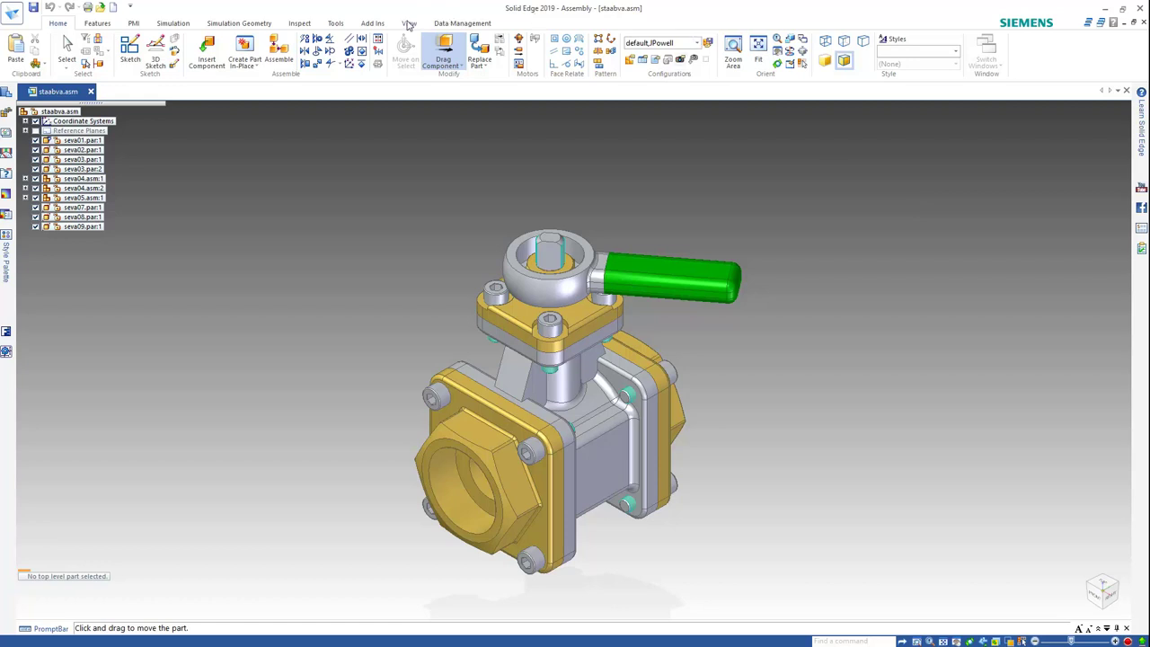
left_click(335, 23)
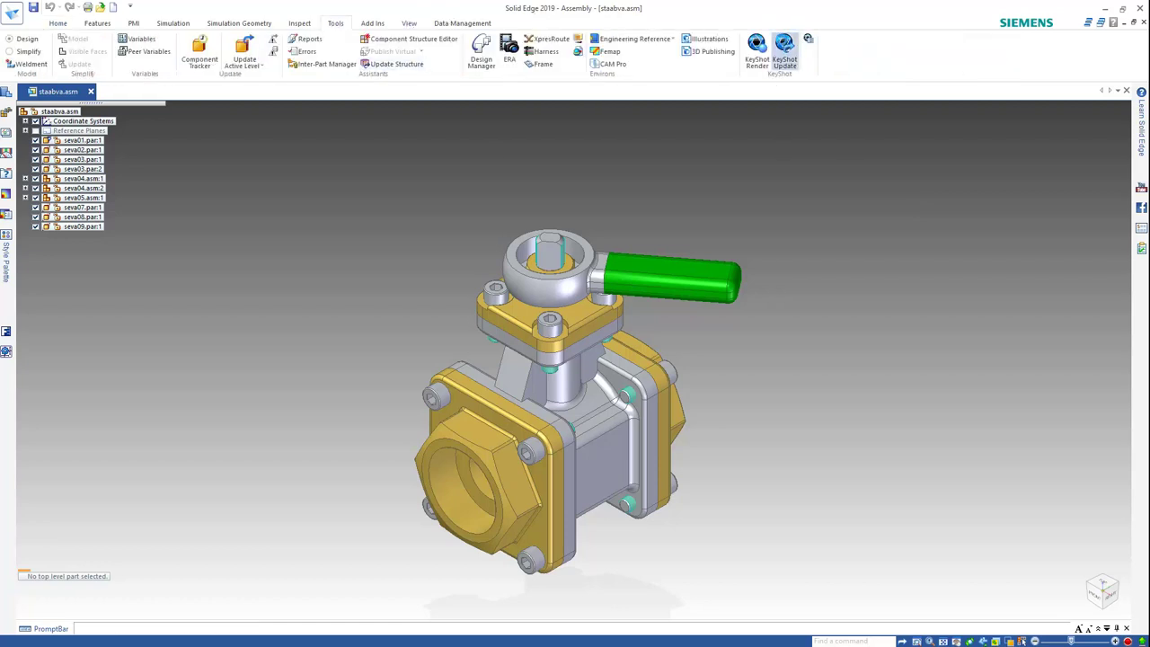
left_click(784, 54)
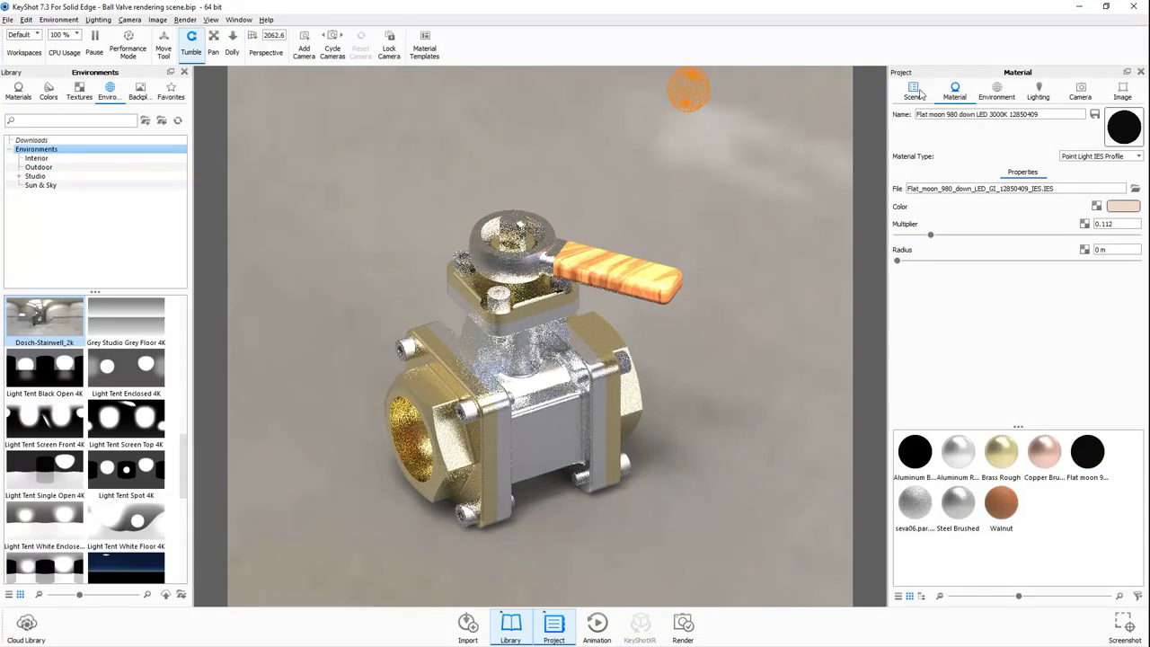
Set the Base View camera's focal length to 56.87 mm and save the camera.
left_click(1083, 94)
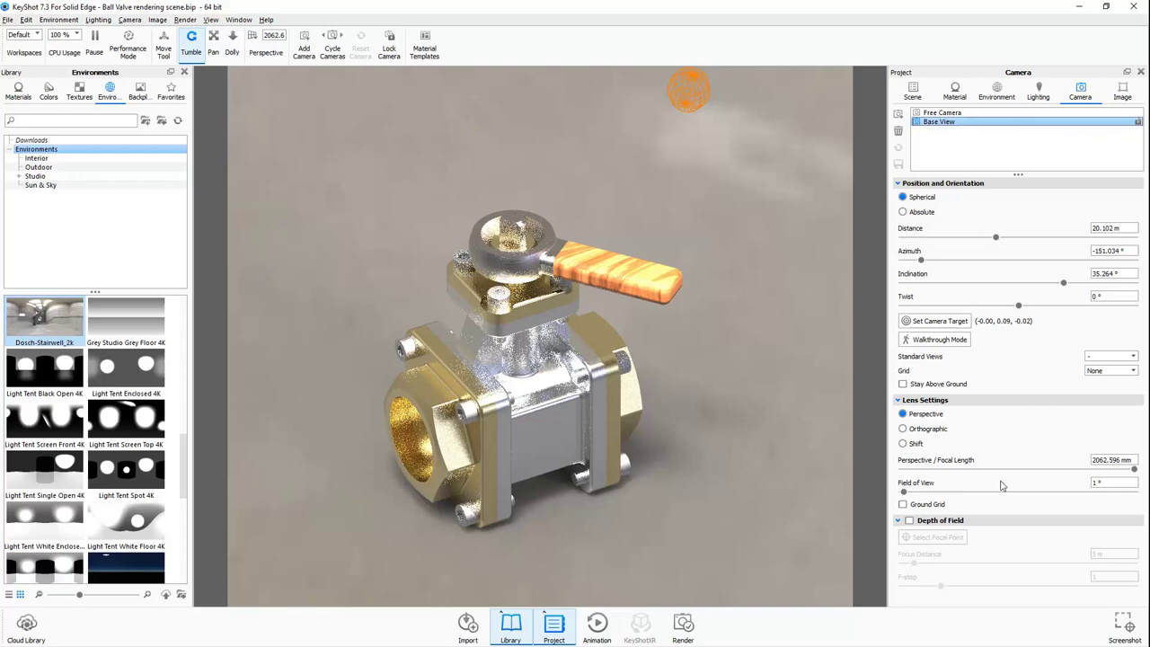
left_click_drag(1135, 471, 966, 481)
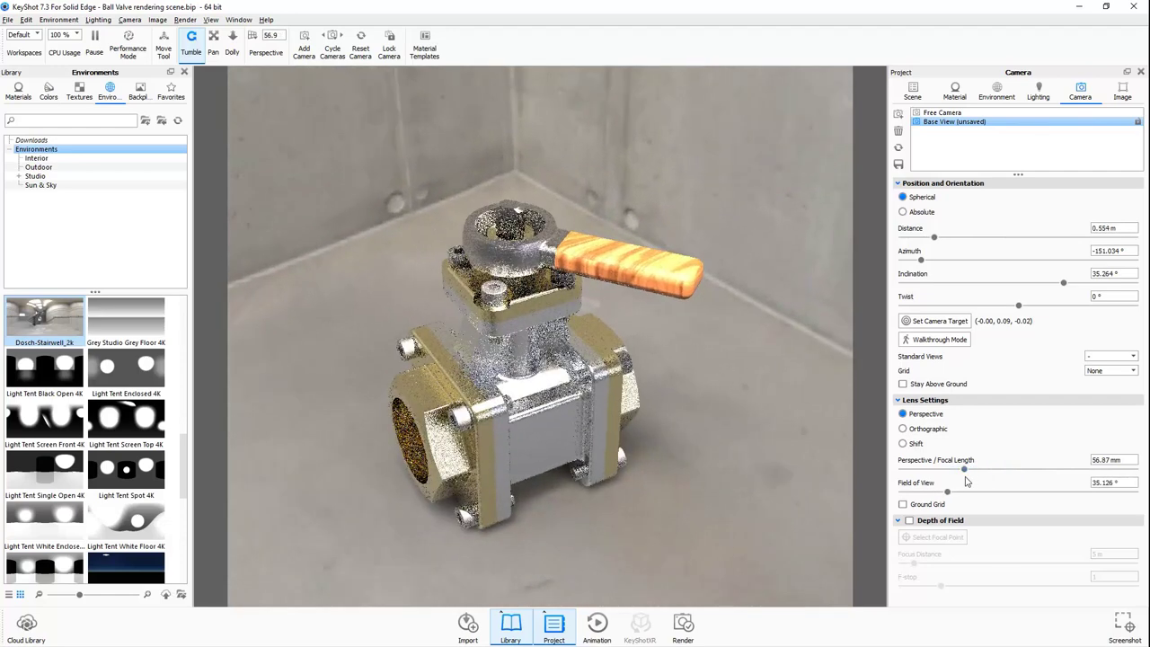
left_click(898, 166)
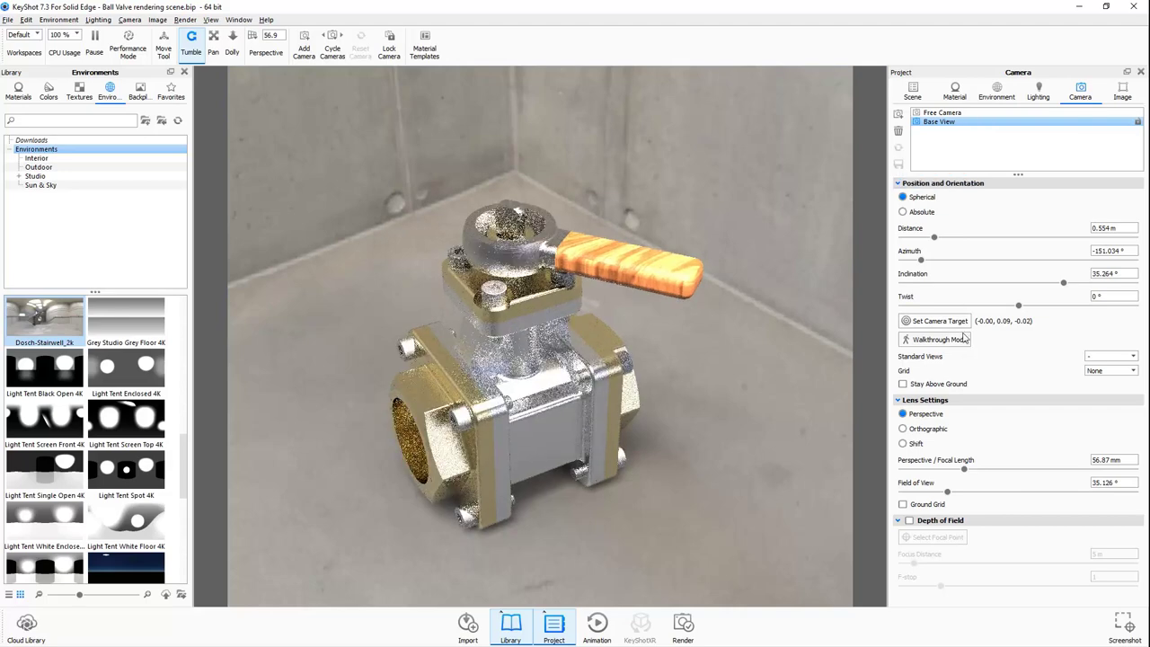
Open the Color Adjust settings of the Walnut material's diffuse texture.
left_click(954, 90)
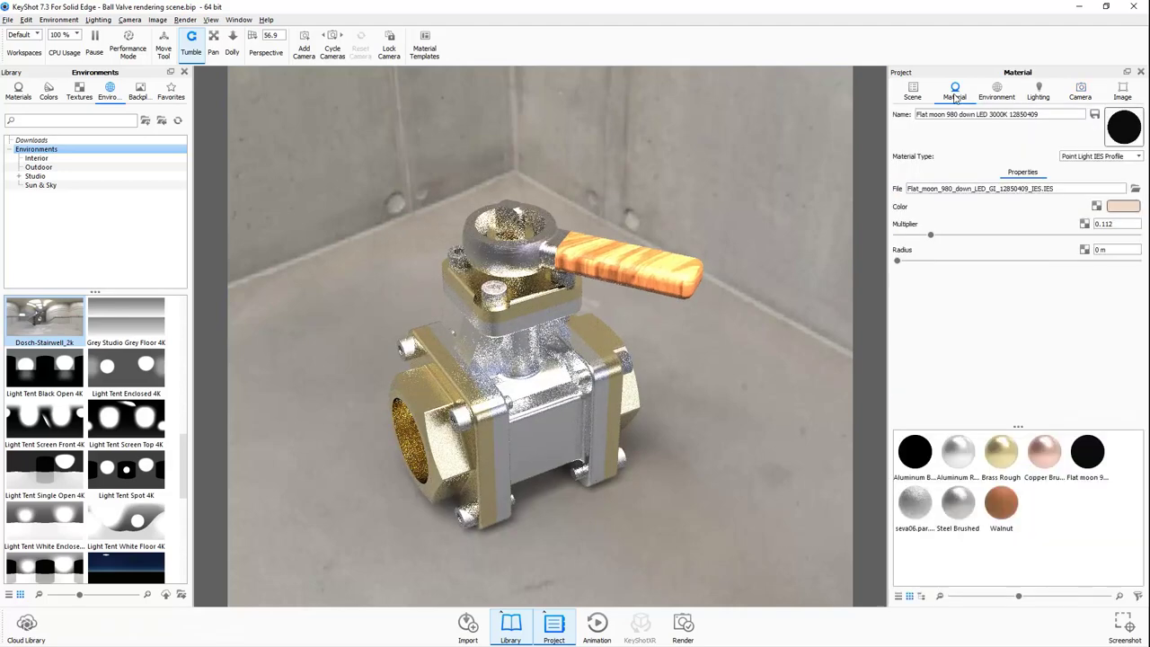
left_click(998, 517)
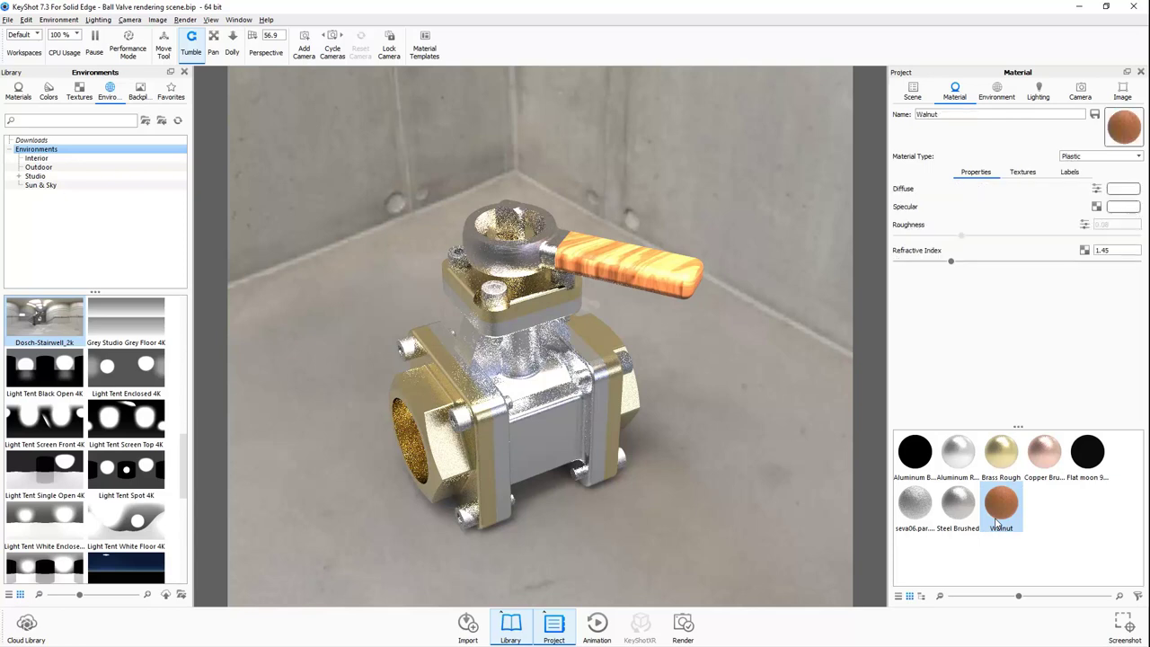
left_click(1022, 171)
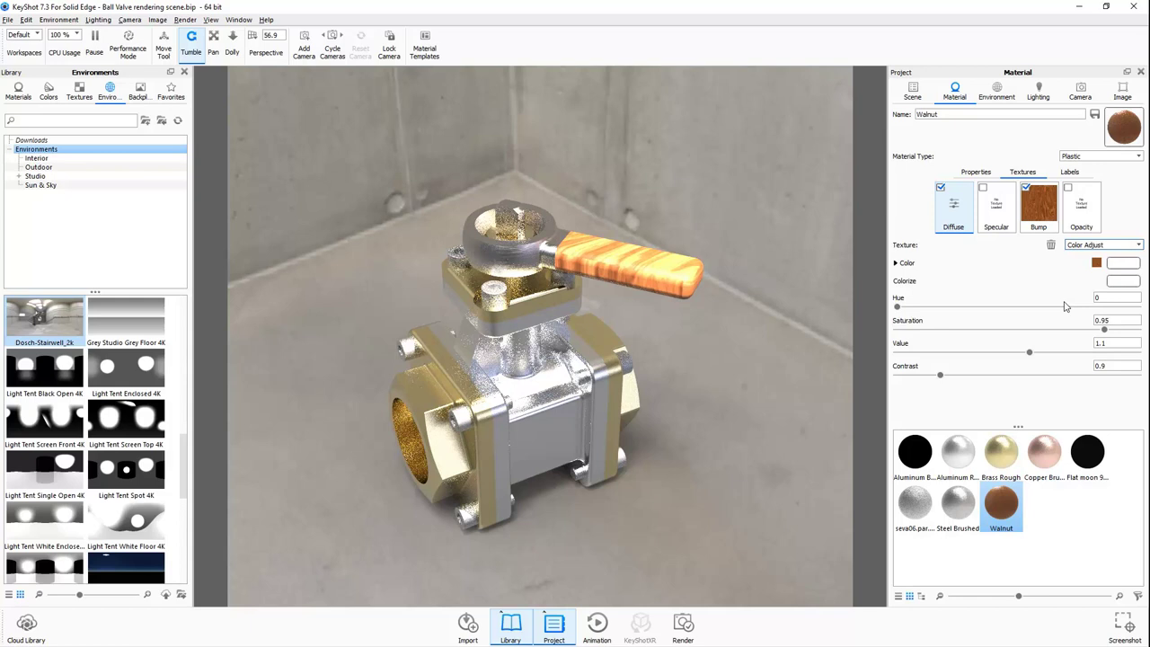
Open the quality options for the ball valve render and set samples to 32 and pixel blur to 2.
left_click(683, 624)
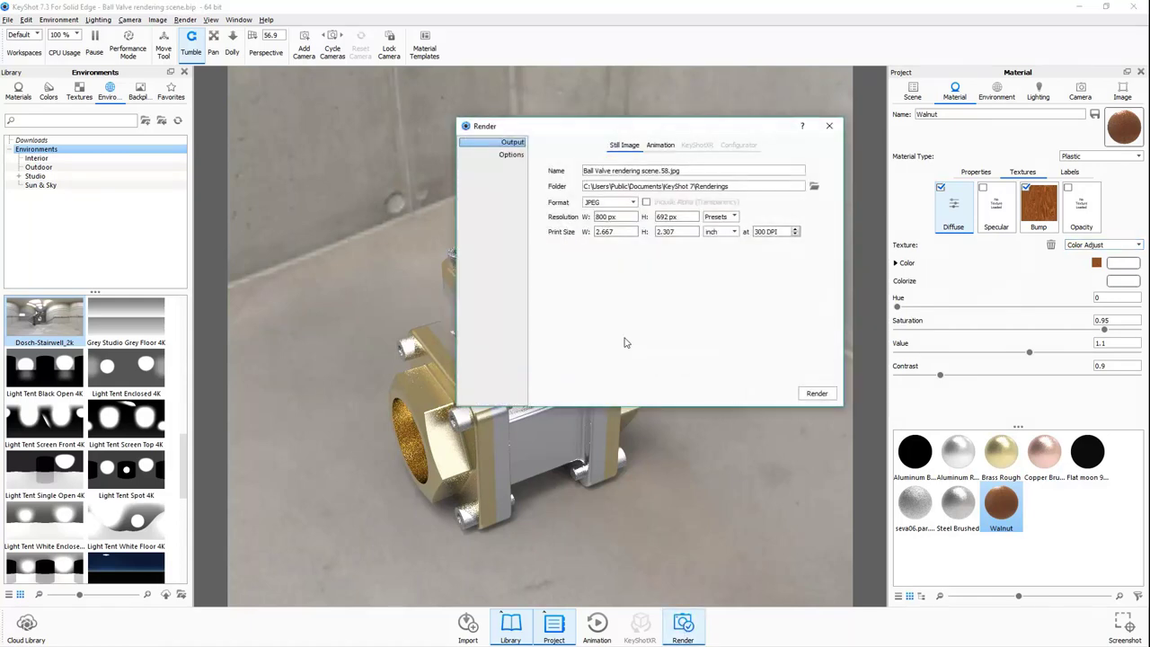
left_click(510, 154)
type("32")
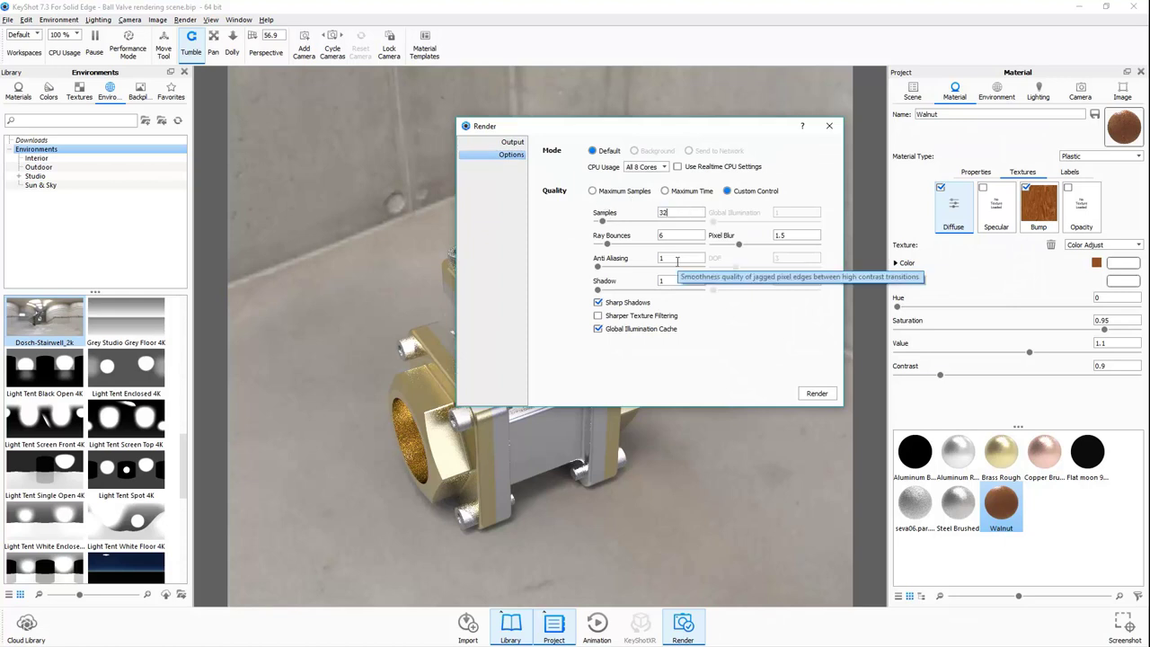
double_click(789, 236)
type("2")
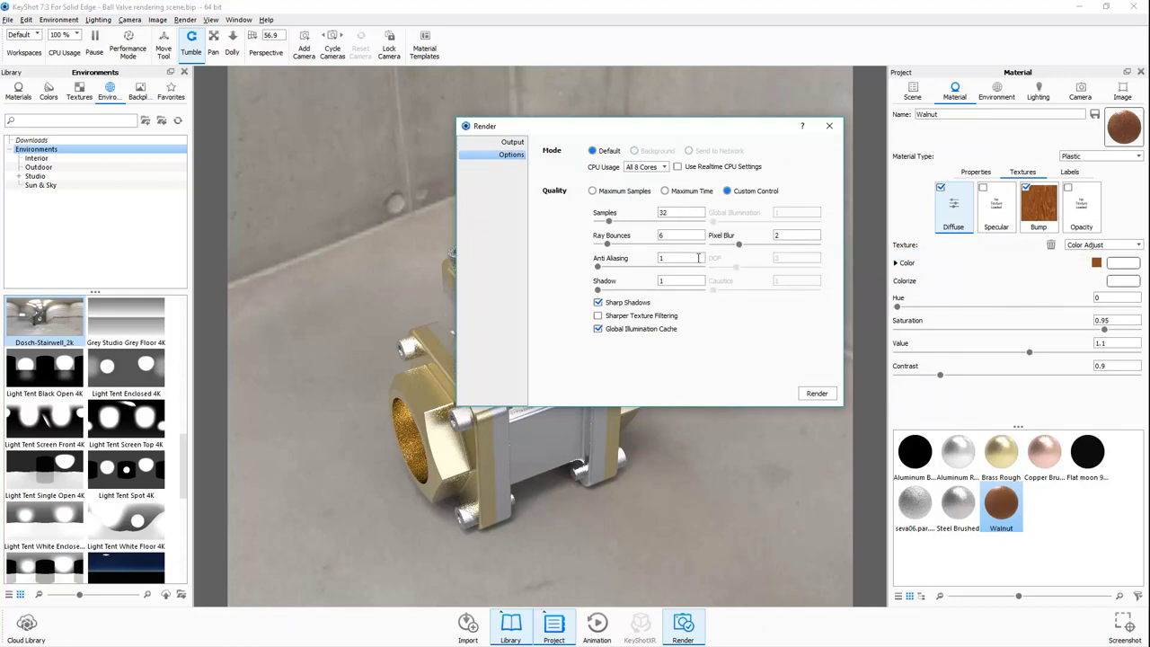
Set anti aliasing and shadow to 4 and ray bounces to 8, and start rendering the still image.
key("Tab")
type("4")
key("Tab")
type("4")
double_click(693, 237)
type("8")
left_click(808, 394)
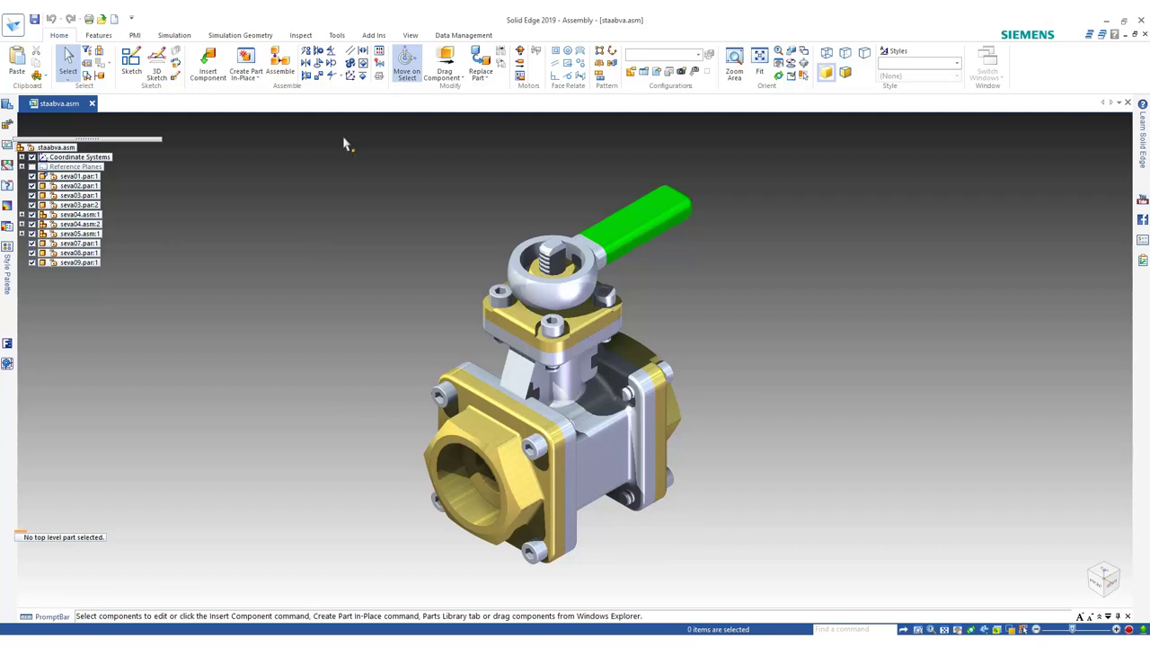
Open the View Overrides of the staabva assembly in Solid Edge, choose the High antialias level, and turn on depth fading.
left_click(408, 35)
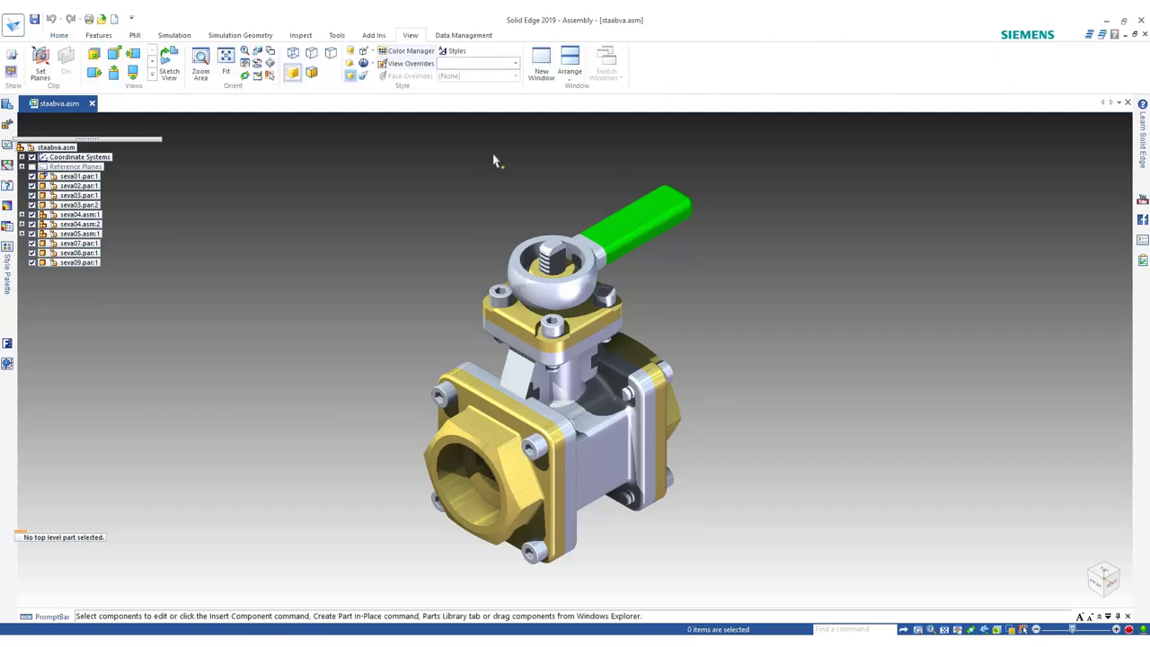
left_click(414, 66)
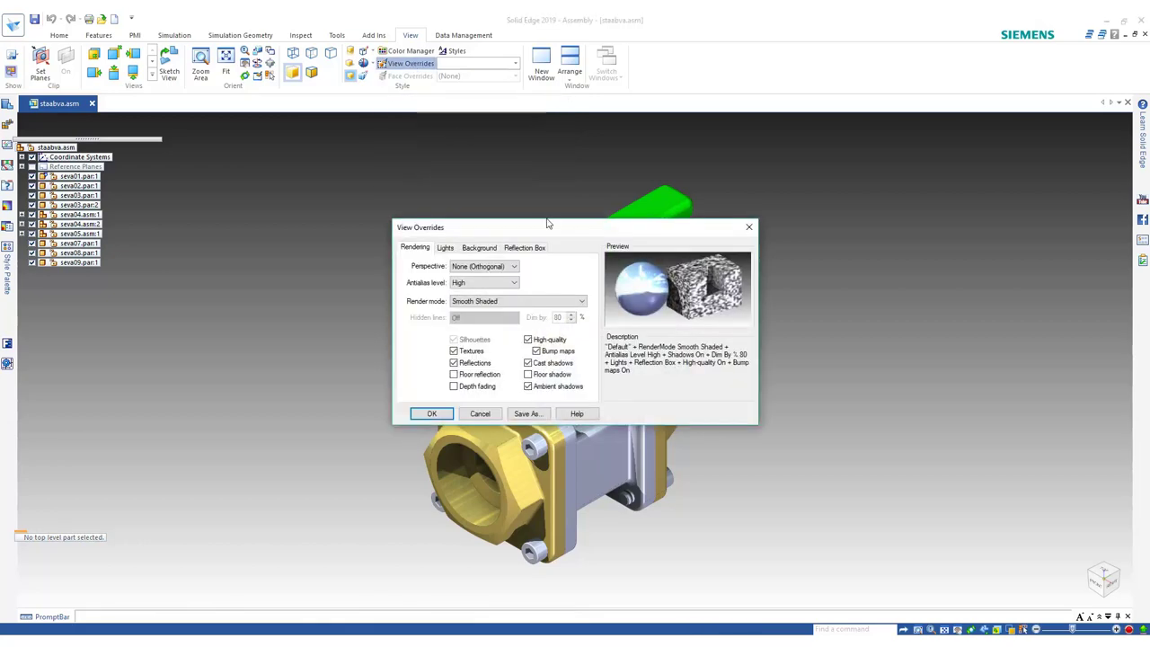
left_click_drag(545, 224, 891, 183)
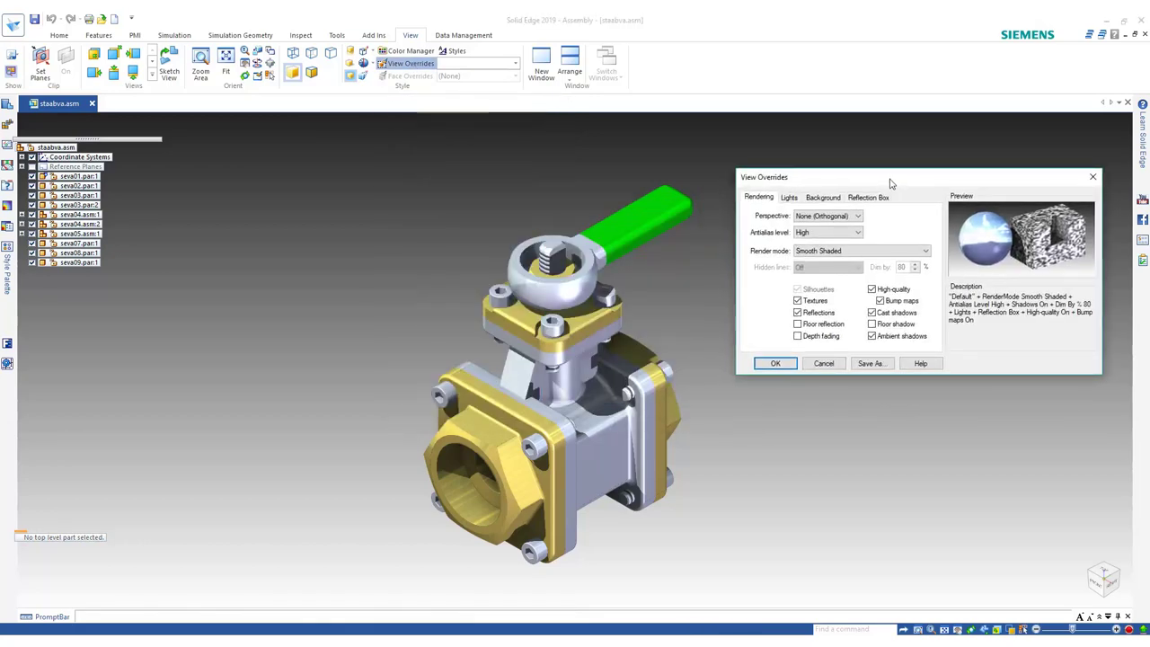
left_click(824, 233)
left_click(818, 235)
left_click(816, 336)
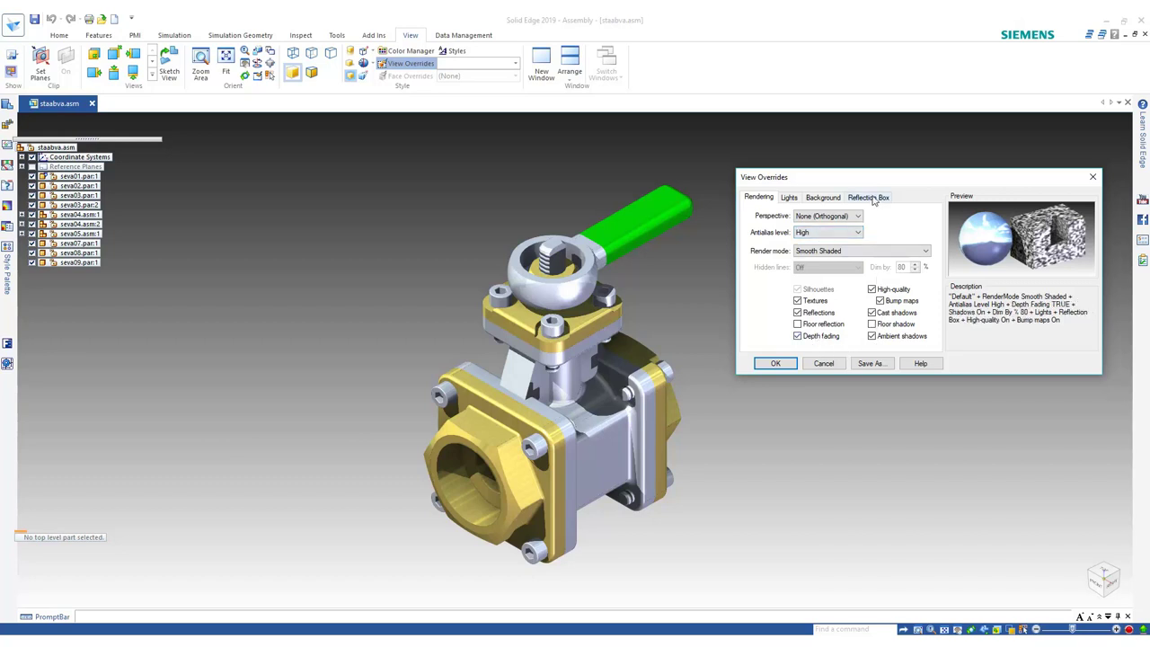
Change the view background to the image sky_2.jpg and apply the view overrides.
left_click(837, 199)
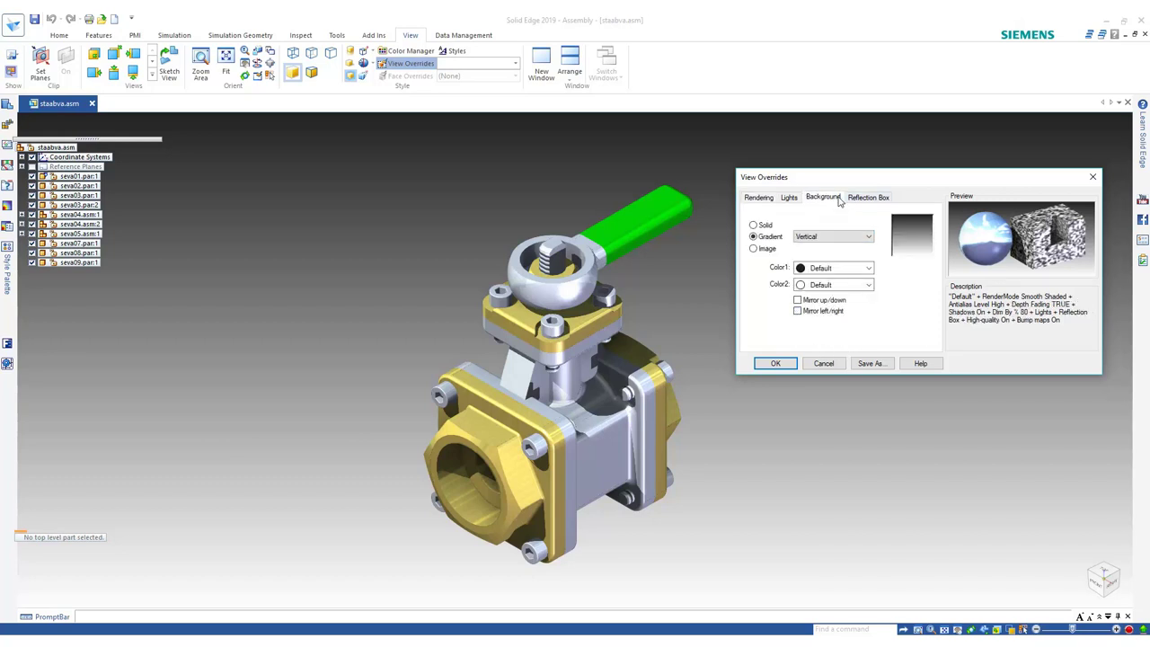
left_click(755, 249)
left_click(914, 301)
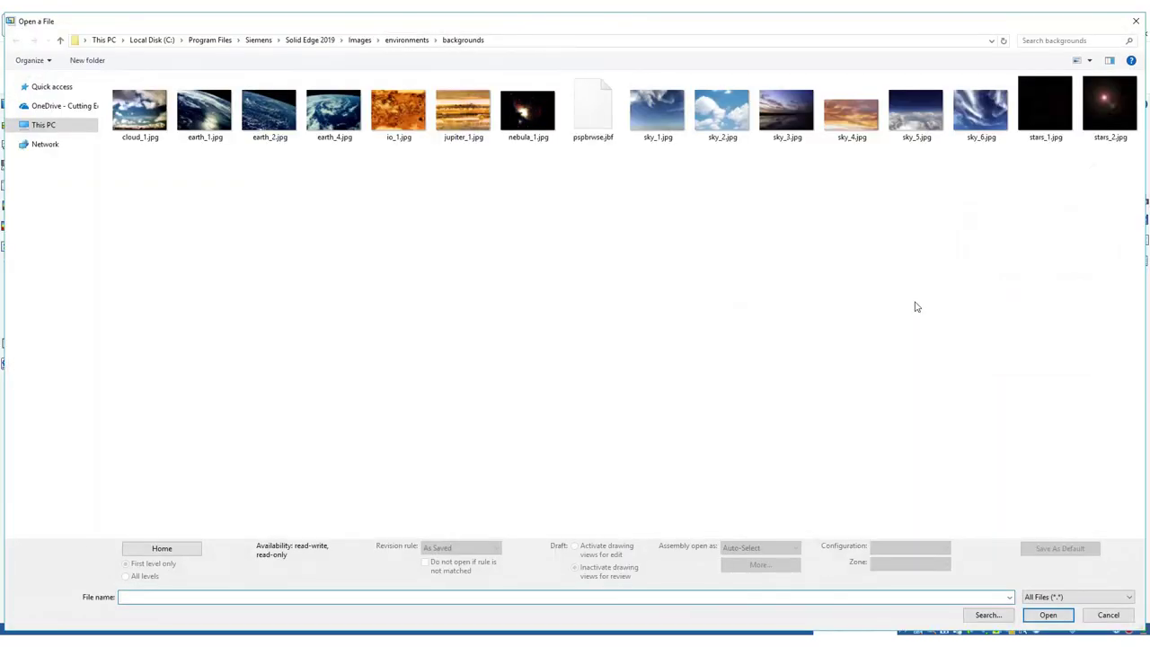
left_click(721, 109)
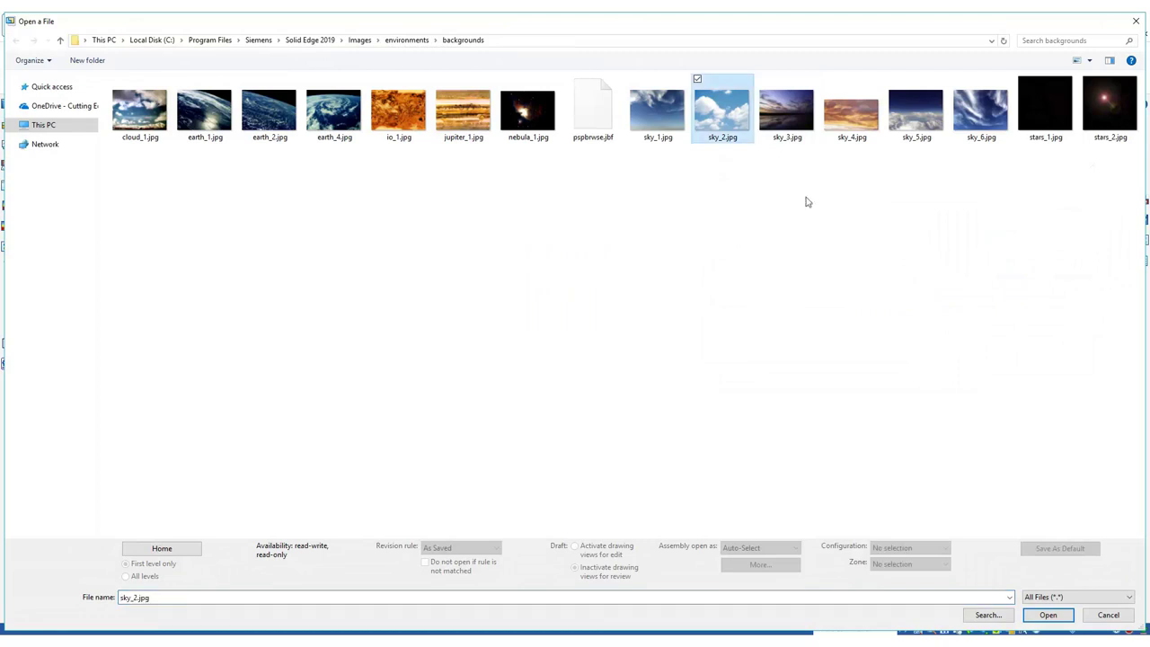
left_click(1048, 616)
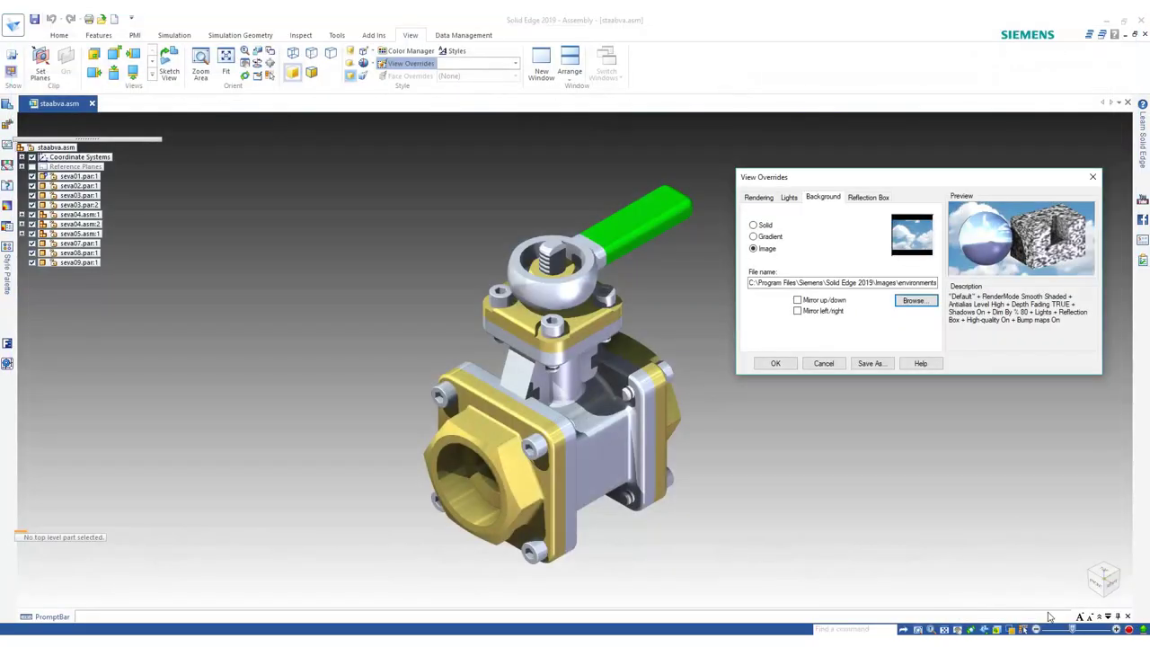
left_click(776, 363)
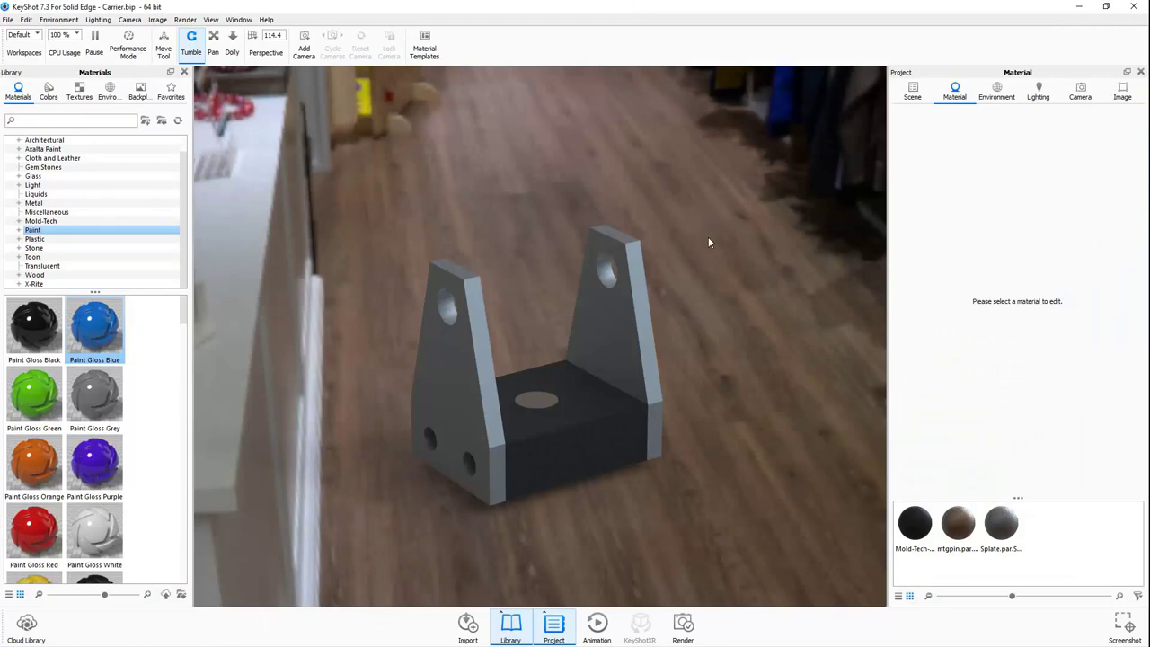
Review the render quality options for the Carrier scene in KeyShot and set the output print width to 6 inches.
left_click(683, 622)
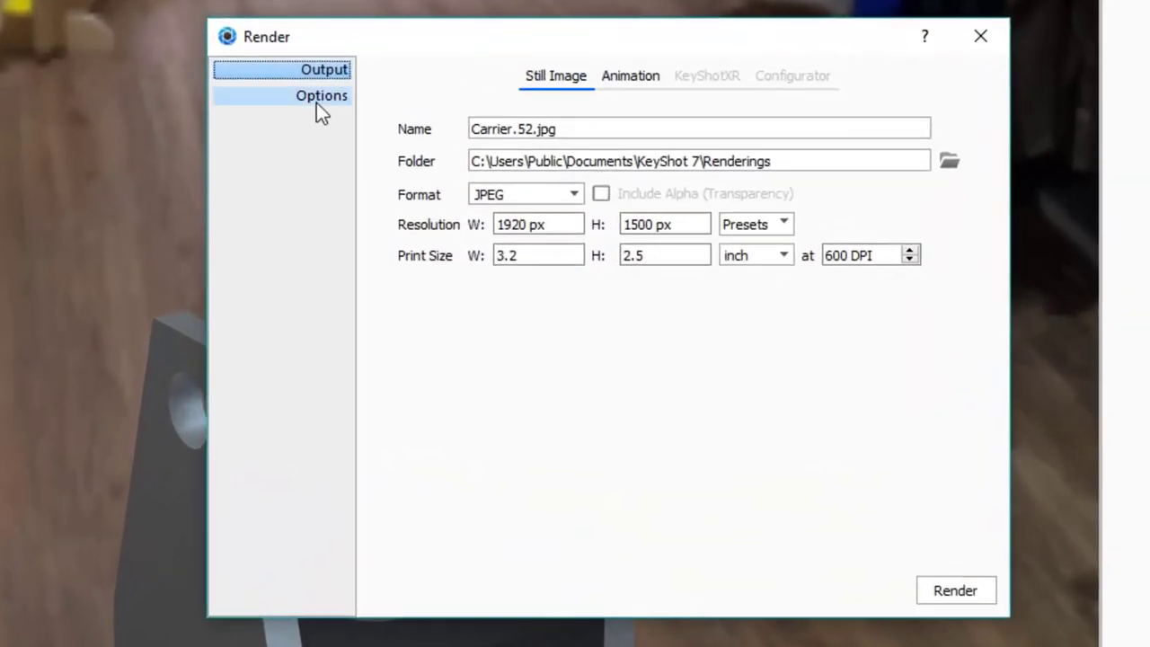
left_click(406, 122)
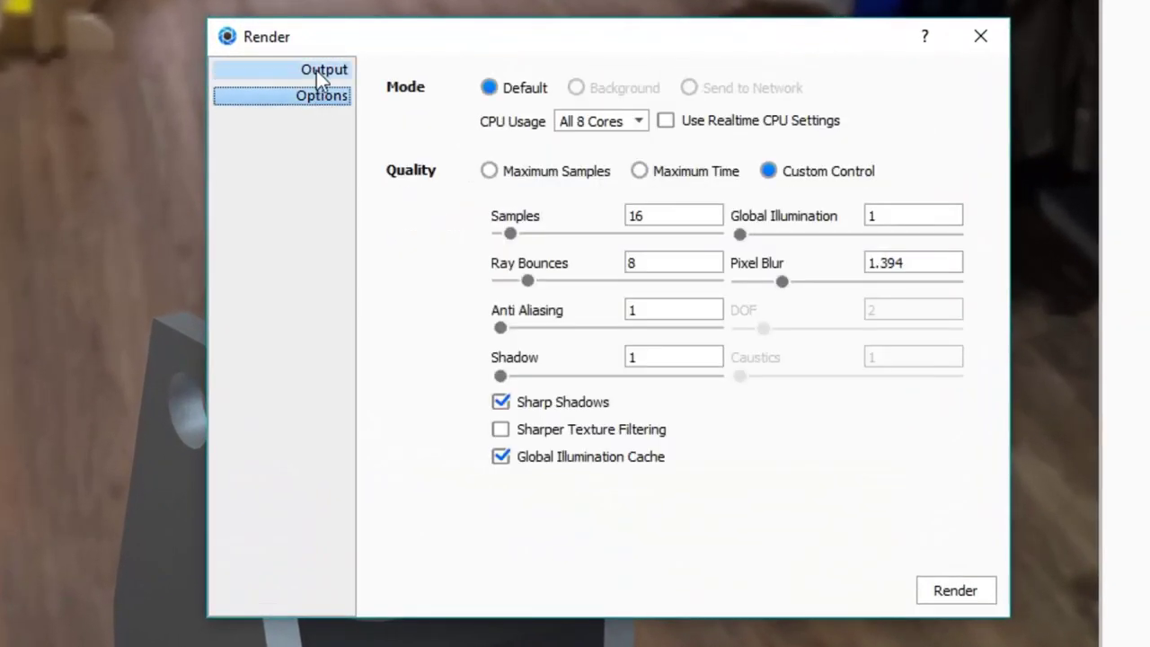
left_click(406, 102)
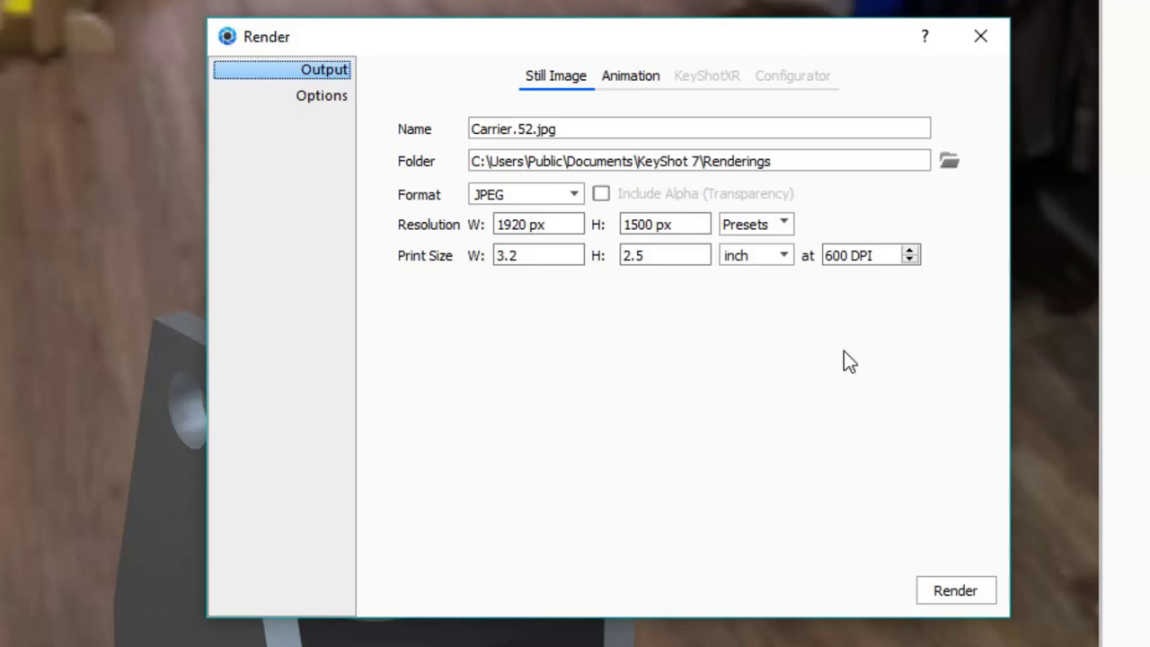
double_click(500, 255)
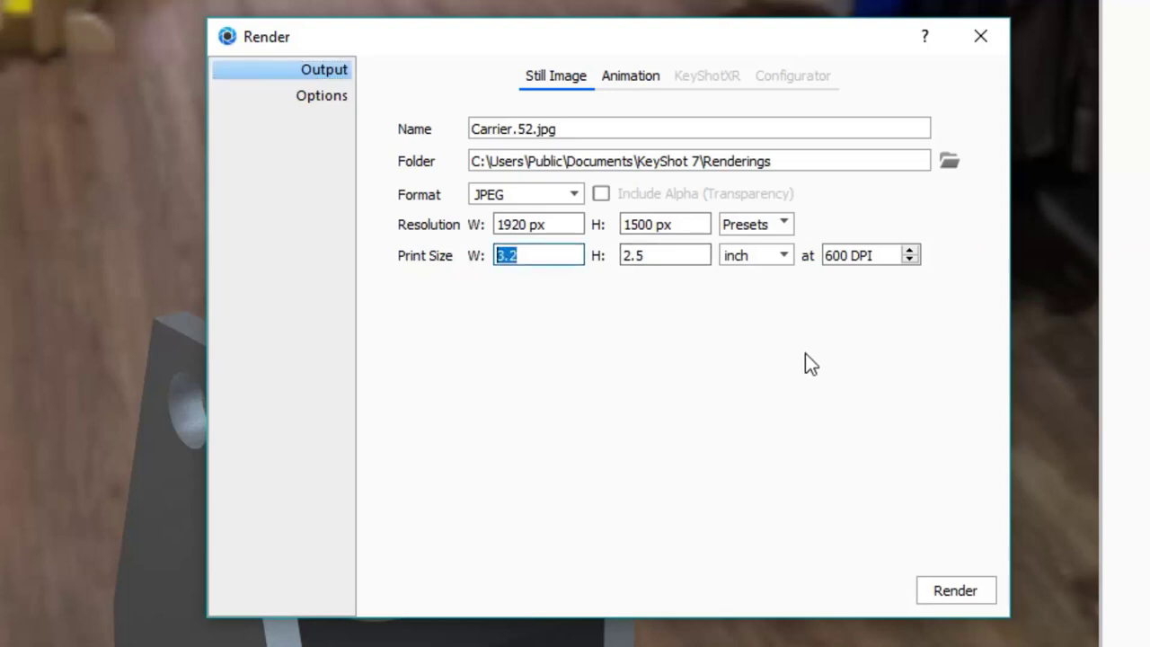
type("6")
key("Return")
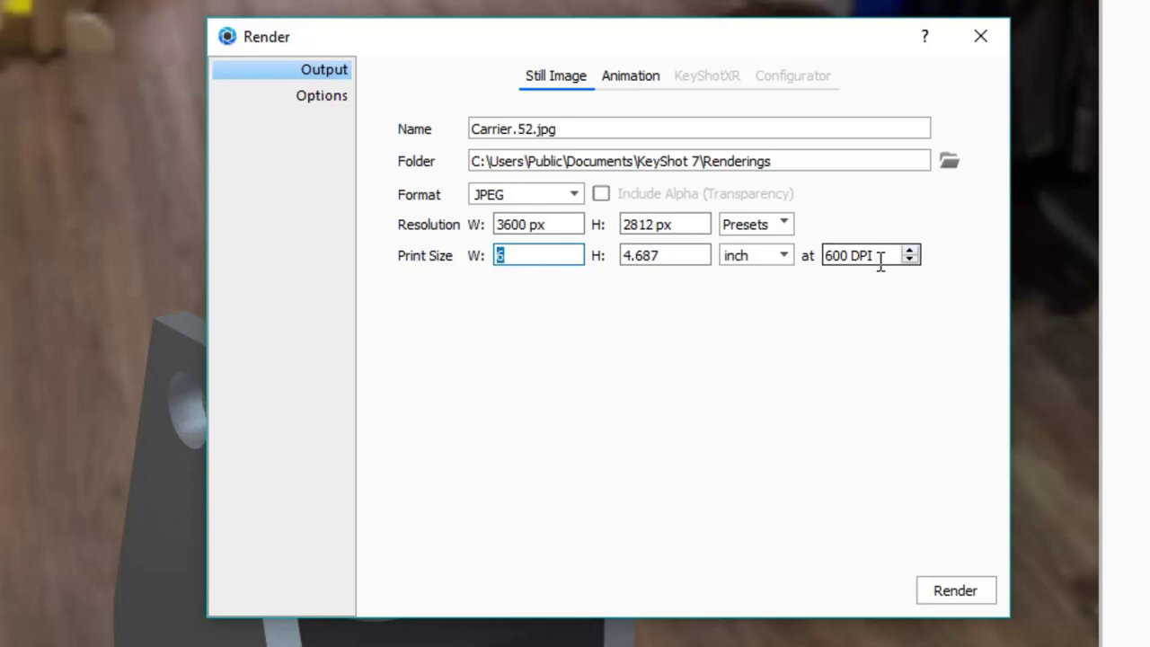
Try a print resolution of 1200 DPI for the Carrier render.
double_click(849, 255)
type("1200")
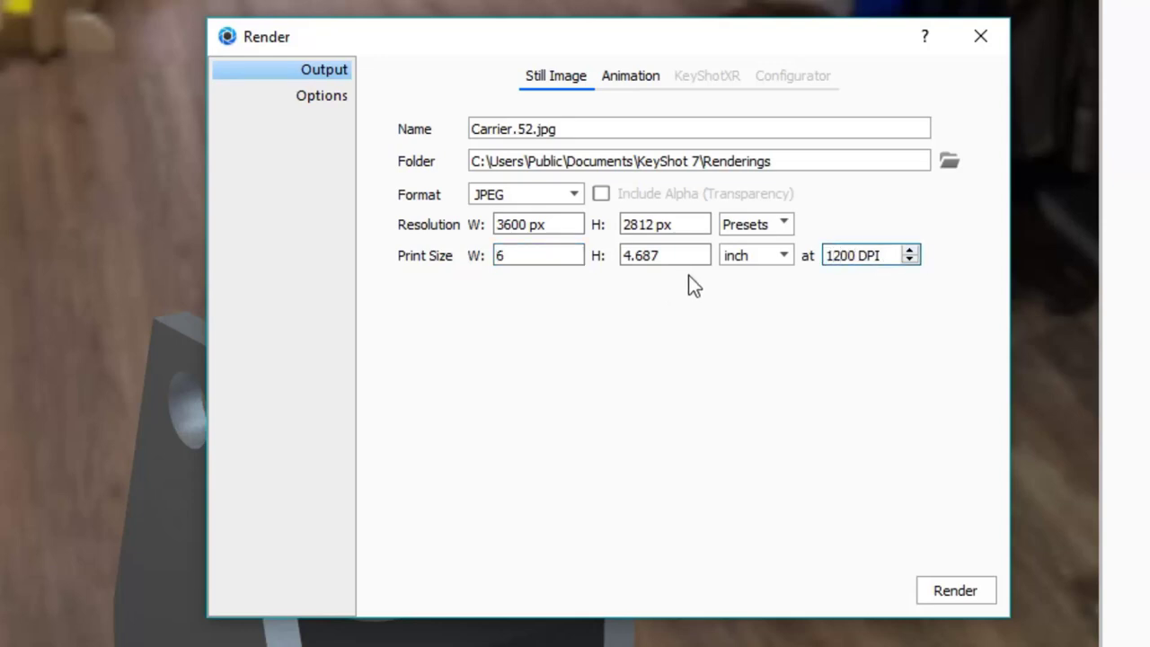
key("Return")
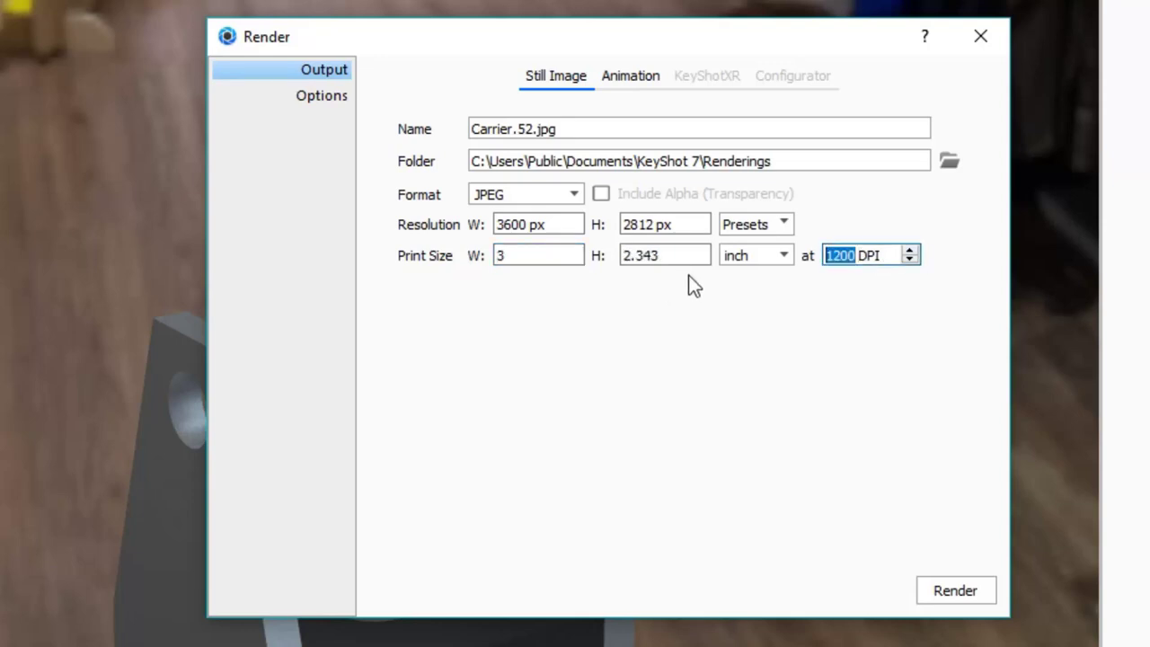
Set the print resolution to 300 DPI and pick a size from the resolution presets.
type("300")
key("Return")
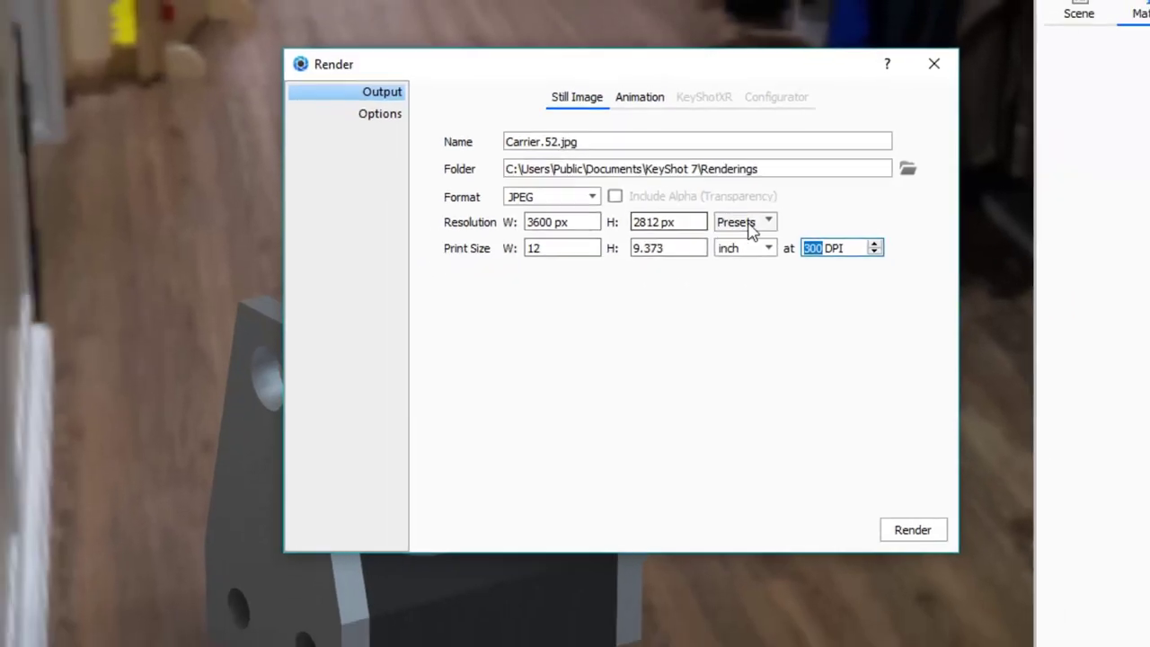
left_click(750, 229)
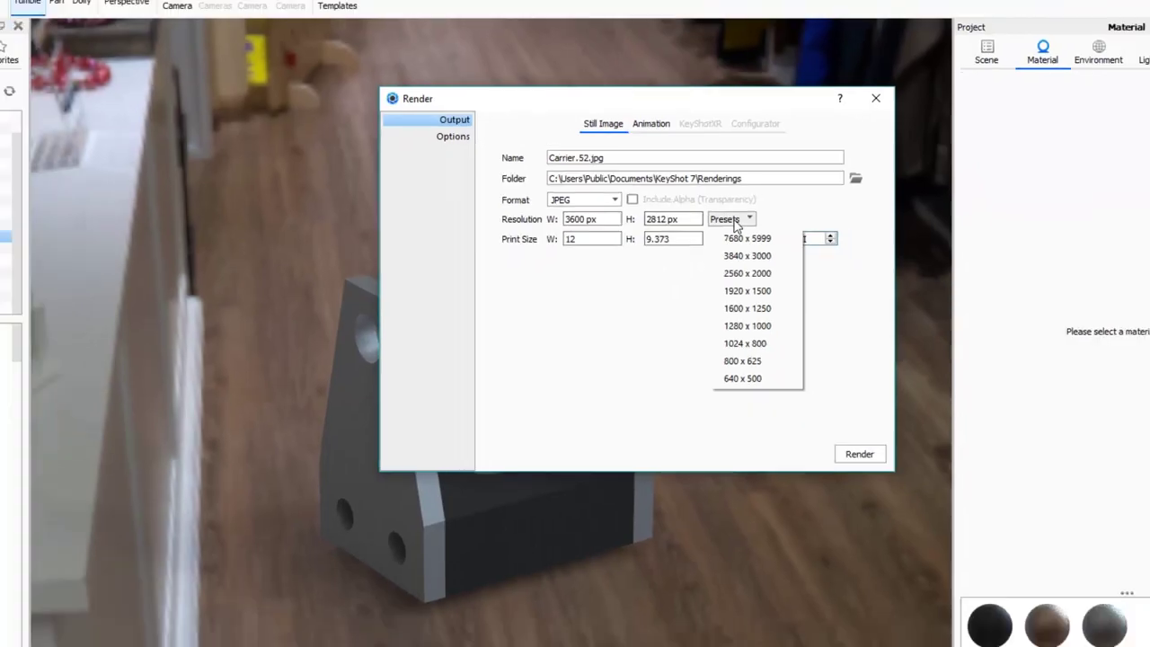
left_click(783, 319)
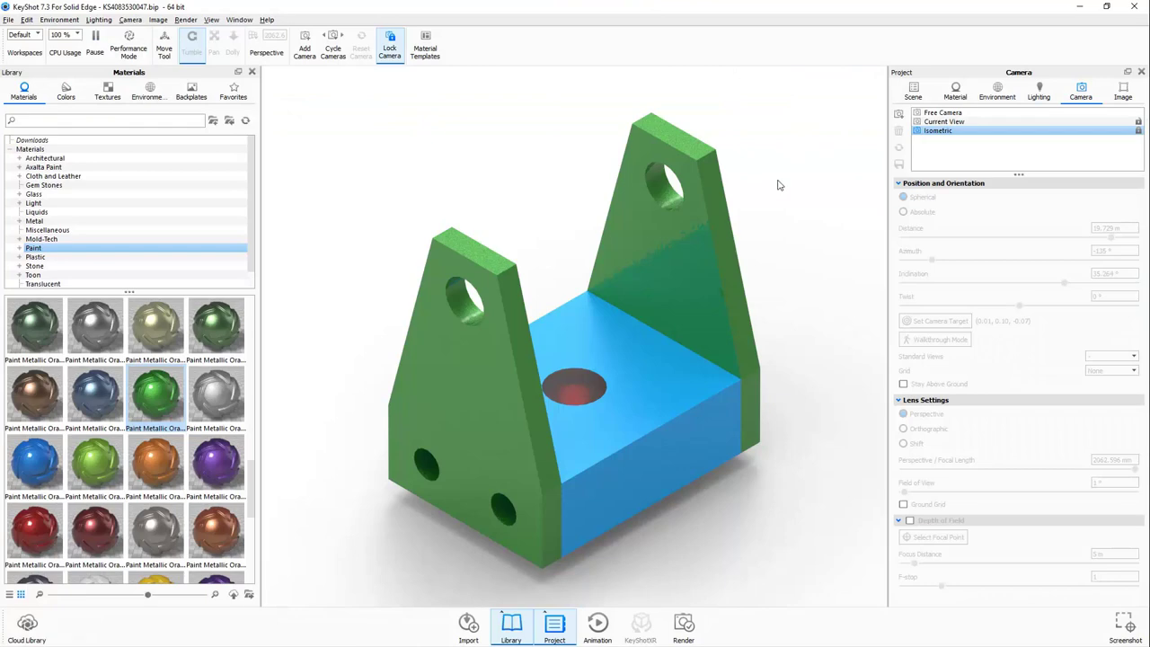
Examine the circular edge of the hole in the blue base from above at close range, and return to the Isometric camera.
left_click(674, 238)
left_click_drag(608, 387, 584, 344)
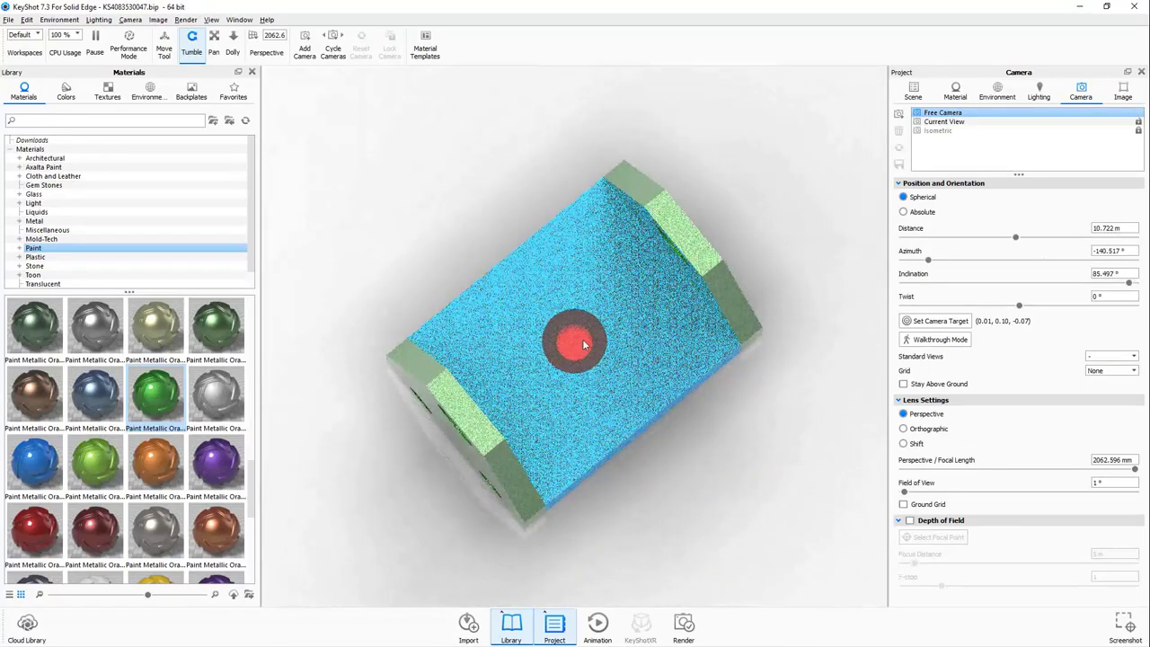
scroll(584, 344, "up", 8)
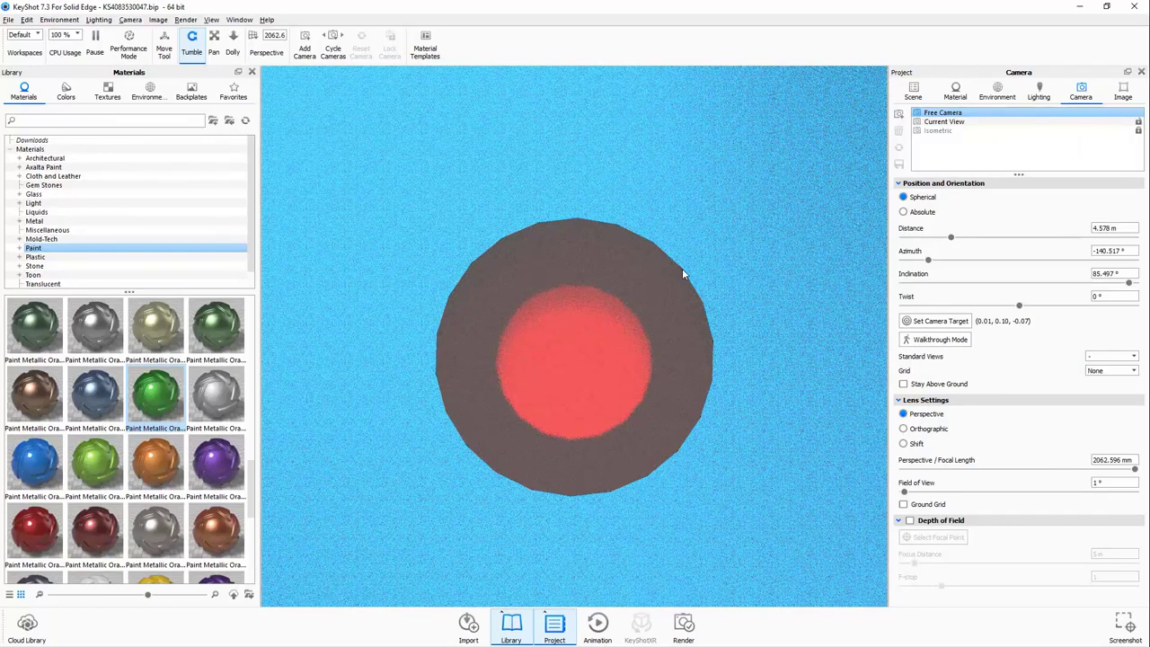
left_click(937, 130)
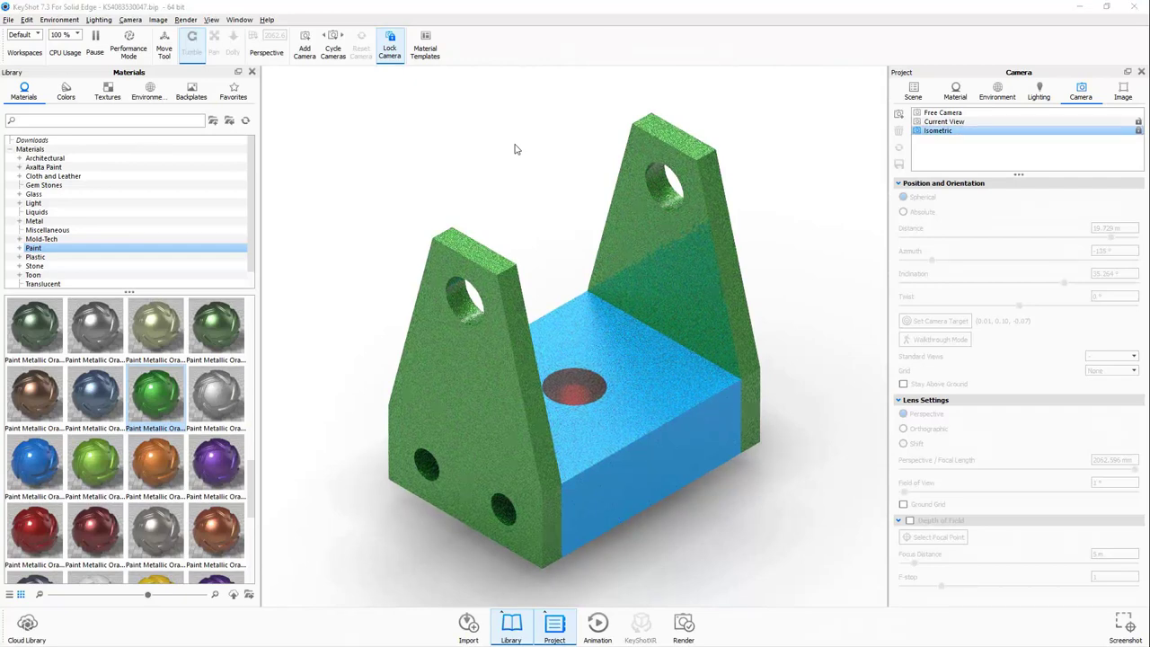
Switch to Solid Edge and raise the KeyShot output quality above the midpoint toward high resolution for the carrier assembly.
key("alt+Tab")
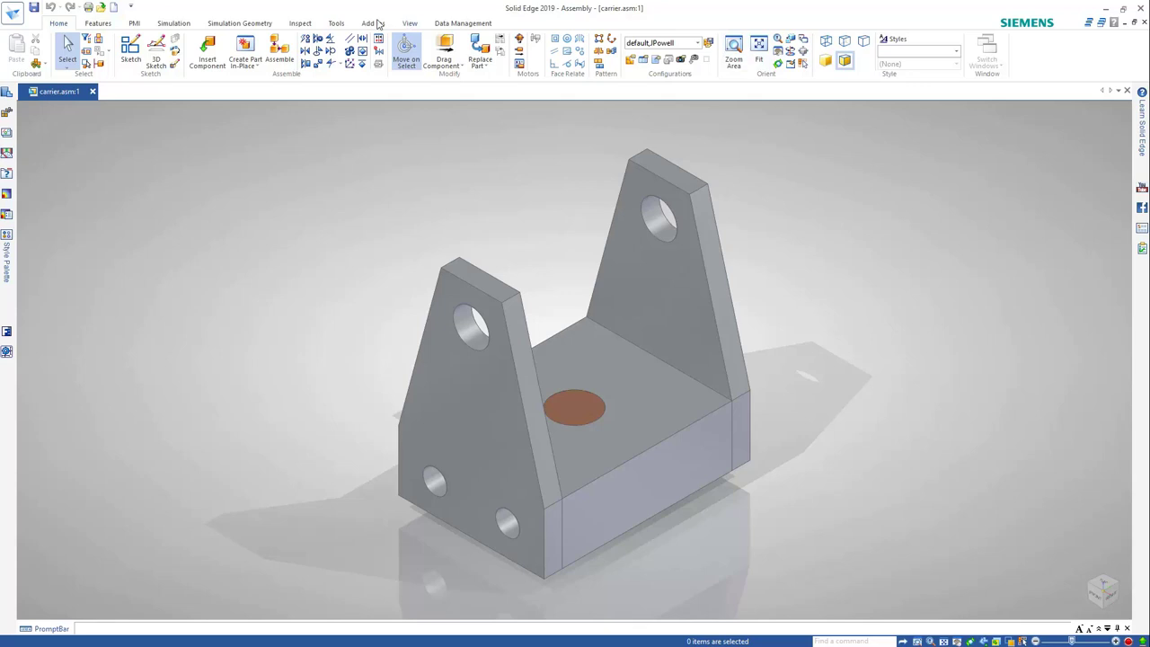
left_click(334, 23)
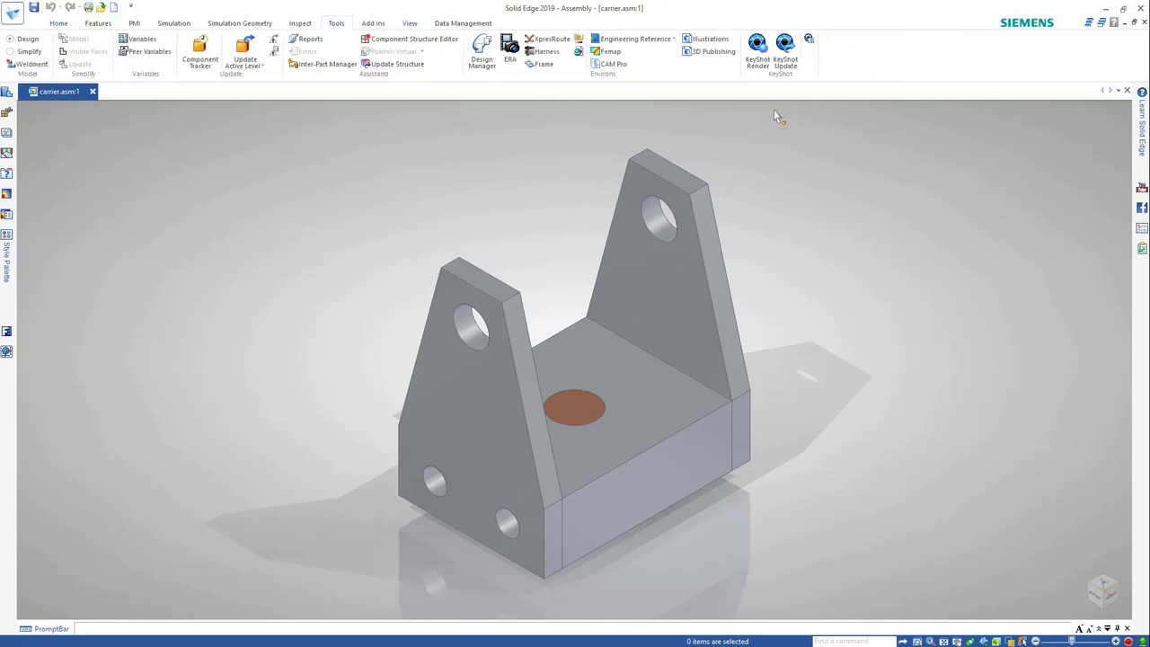
left_click(809, 42)
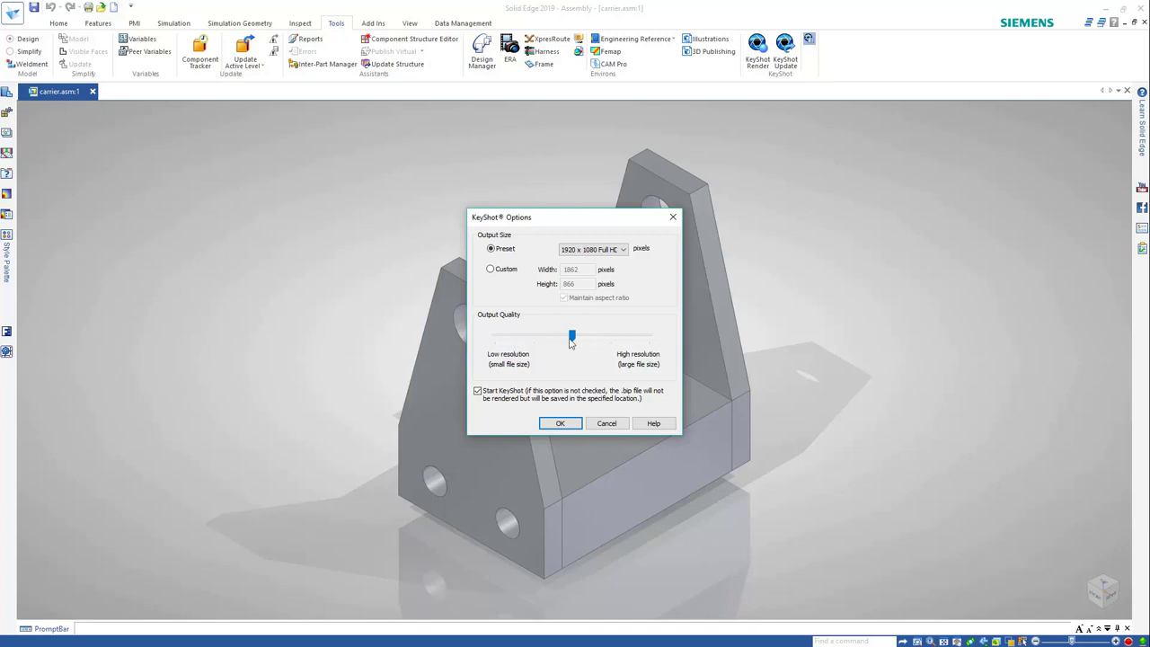
left_click_drag(573, 340, 607, 341)
left_click(560, 423)
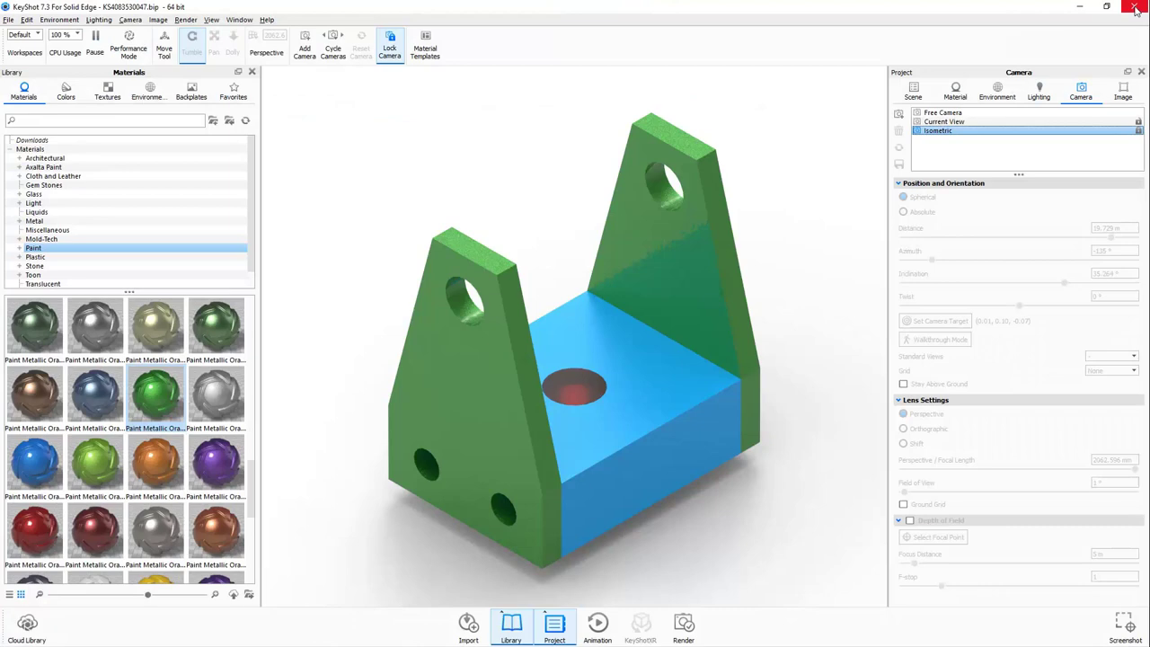
Close the old KeyShot scene without saving and reopen the carrier assembly as a new scene, dismissing the welcome window.
left_click(1135, 9)
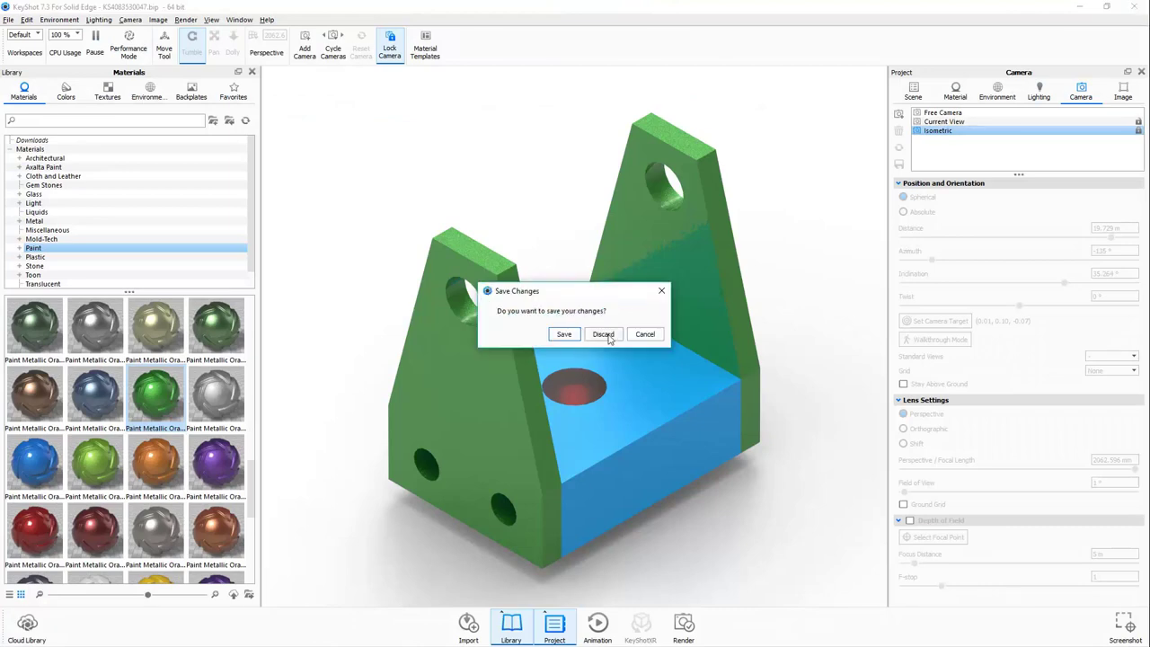
left_click(607, 336)
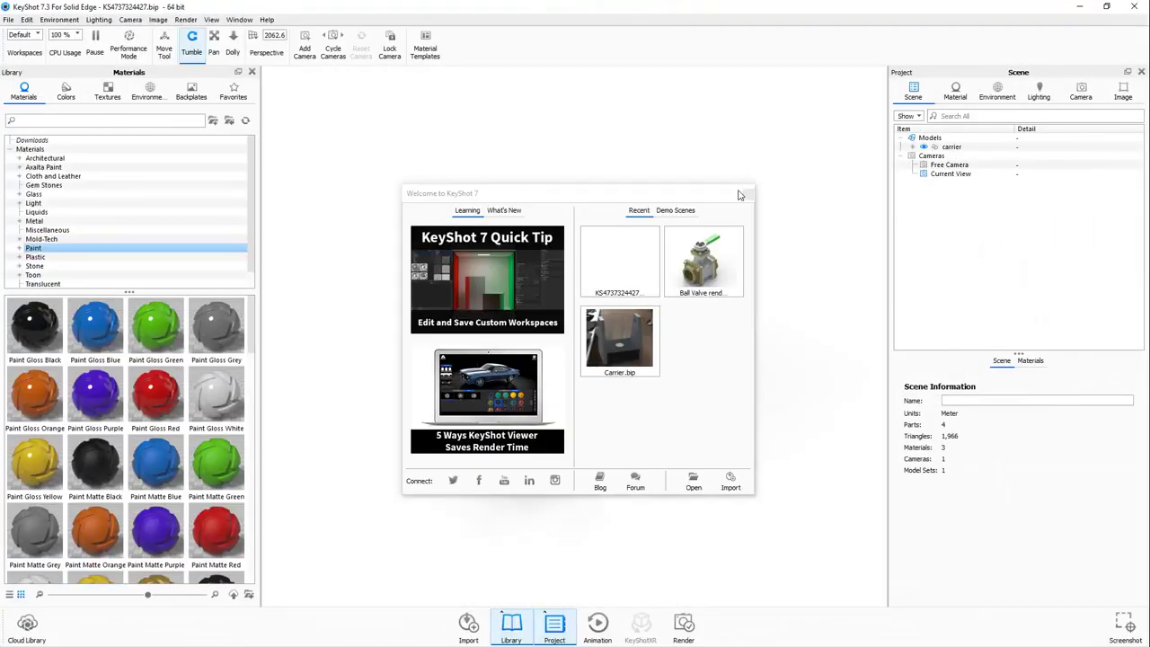
left_click(745, 194)
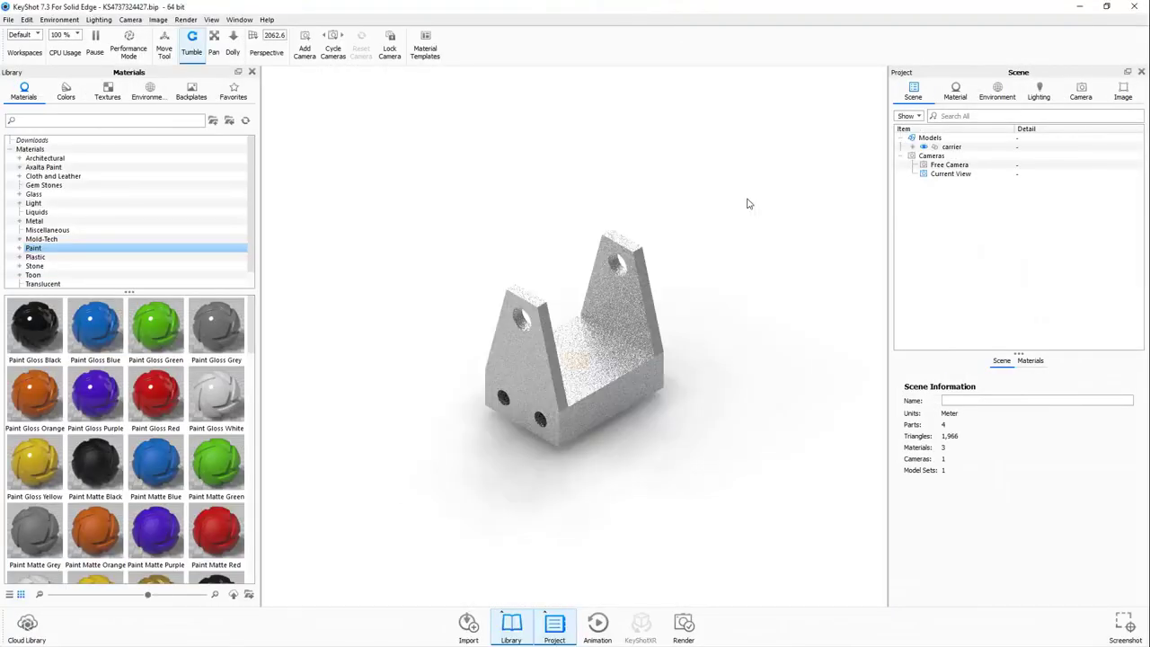
Apply Paint Gloss Red to the round pin in the carrier's base and examine its circular edge from close above.
mouse_move(156, 395)
left_mouse_down()
mouse_move(547, 380)
mouse_move(582, 360)
left_mouse_up()
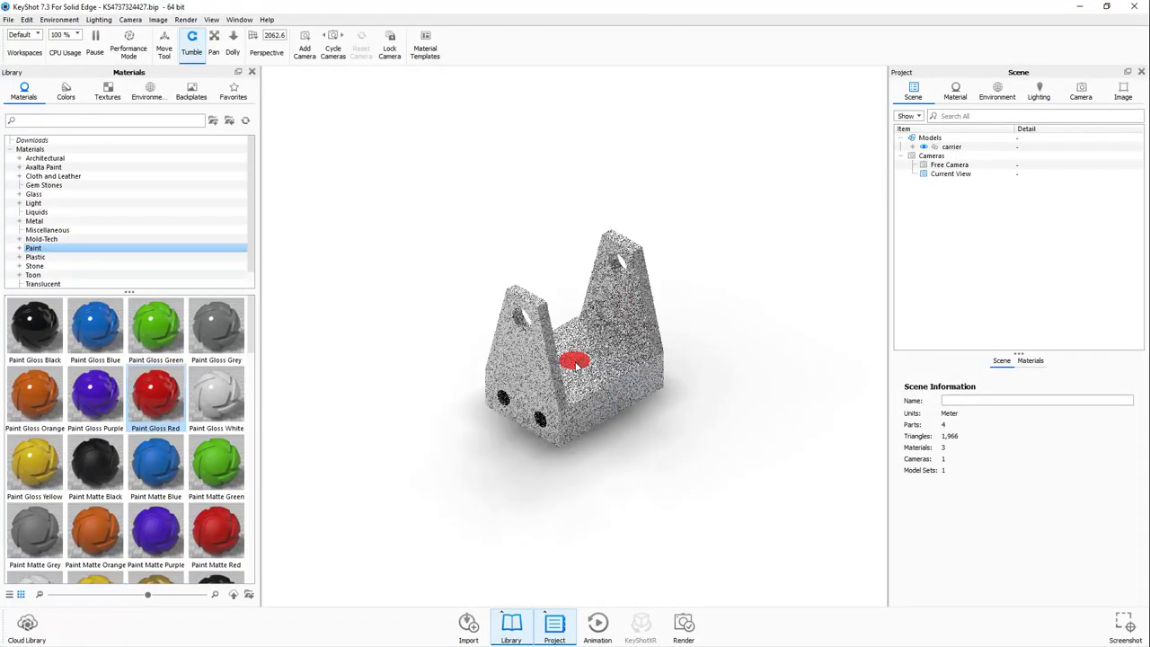
scroll(584, 355, "up", 10)
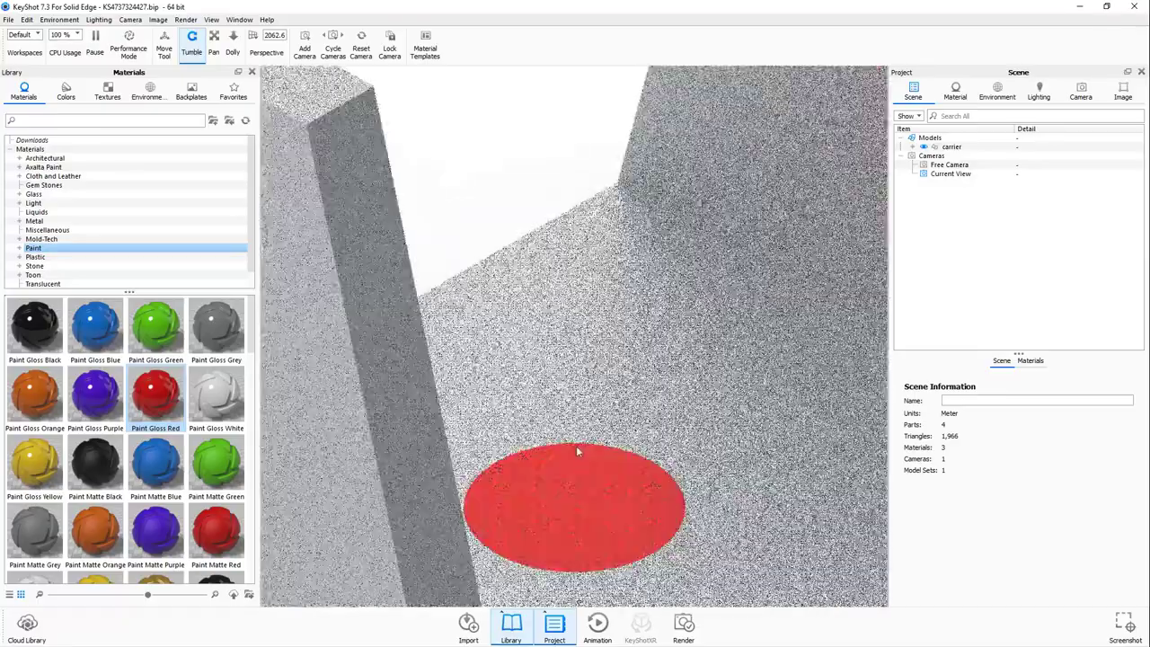
left_click_drag(580, 385, 575, 457)
double_click(575, 359)
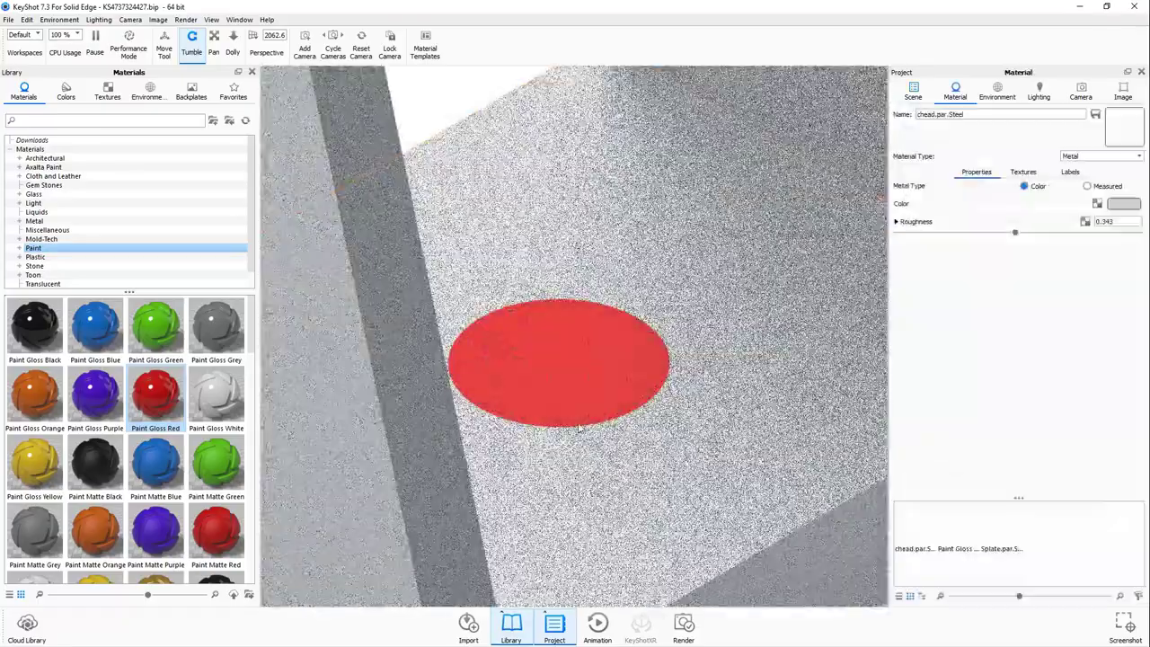
left_click_drag(574, 383, 533, 214)
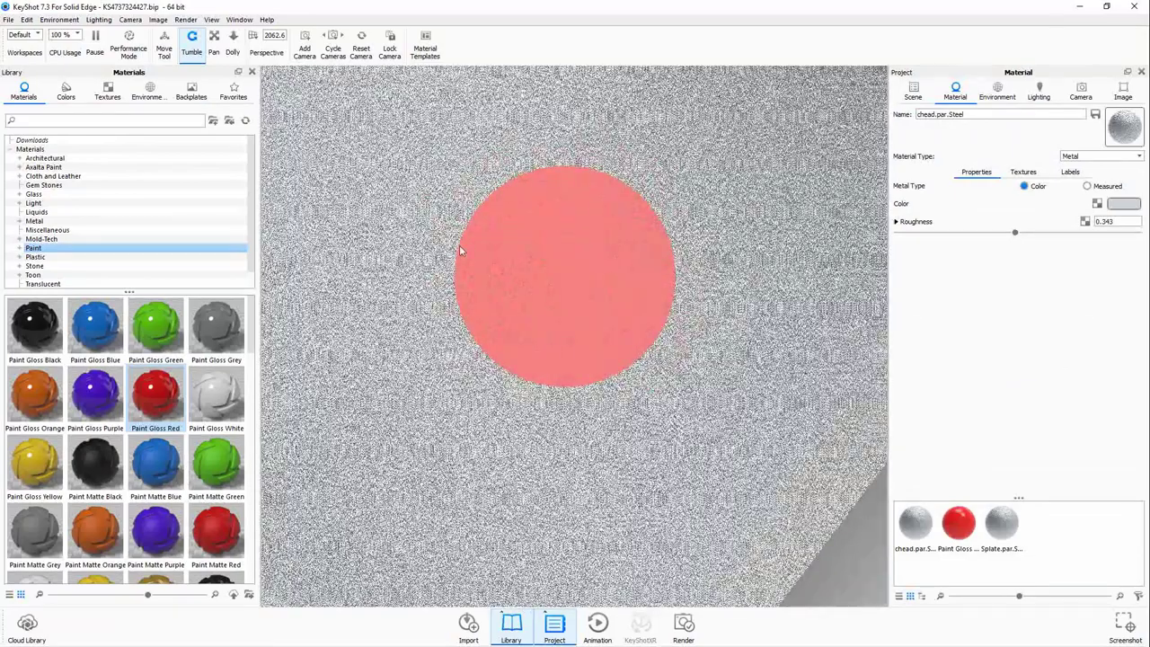